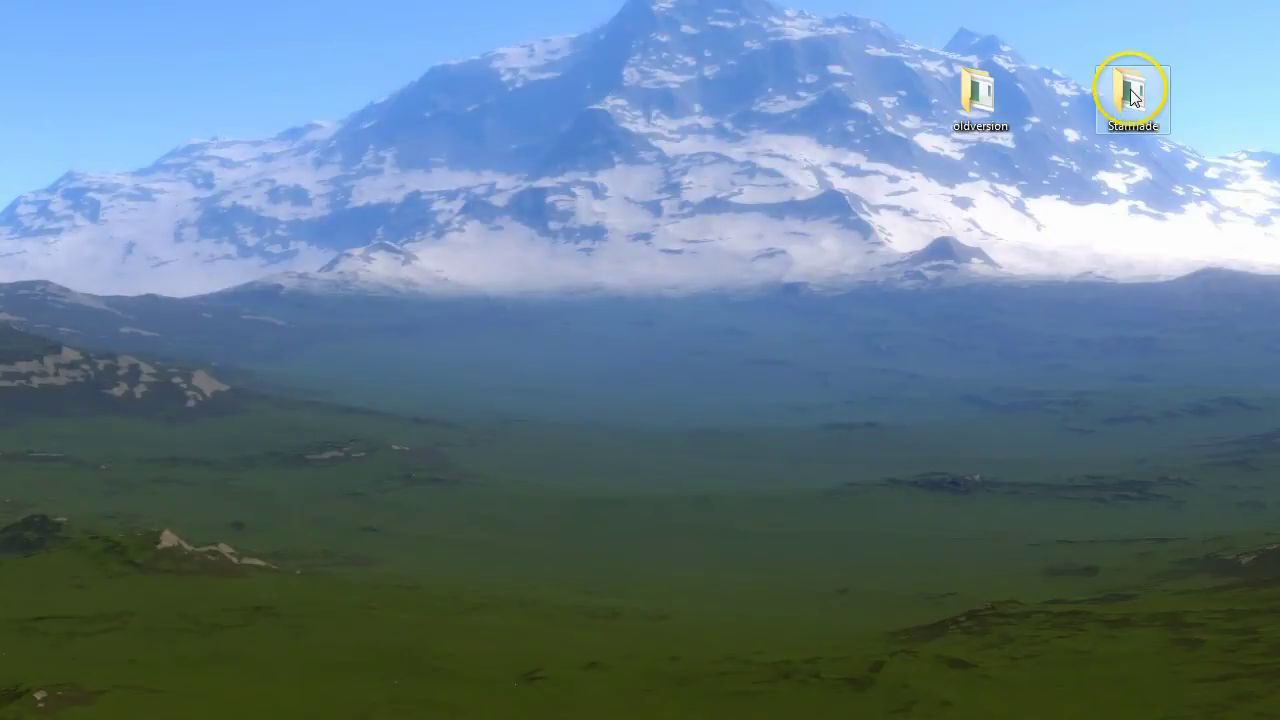
- Check the contents of the Starmade and oldversion folders on the desktop, closing each one after viewing
double_click(1133, 95)
left_click(820, 25)
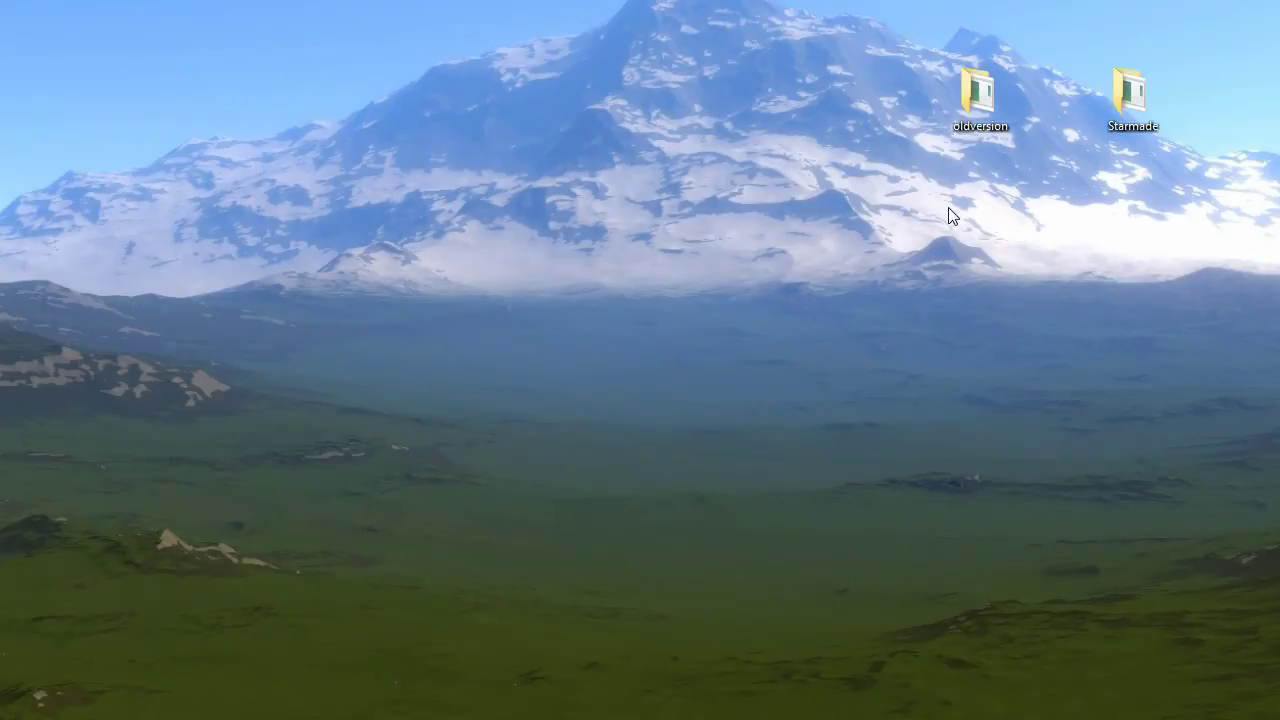
left_click(437, 389)
left_click(911, 38)
double_click(978, 90)
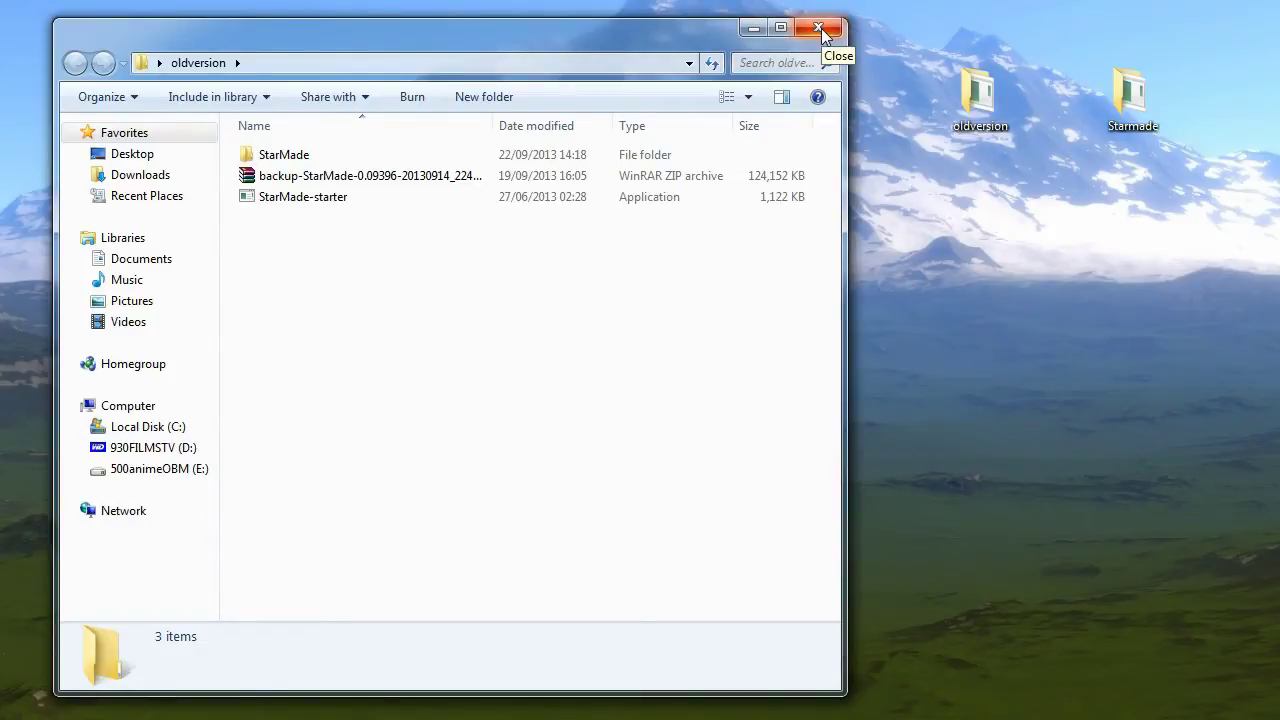
left_click(820, 30)
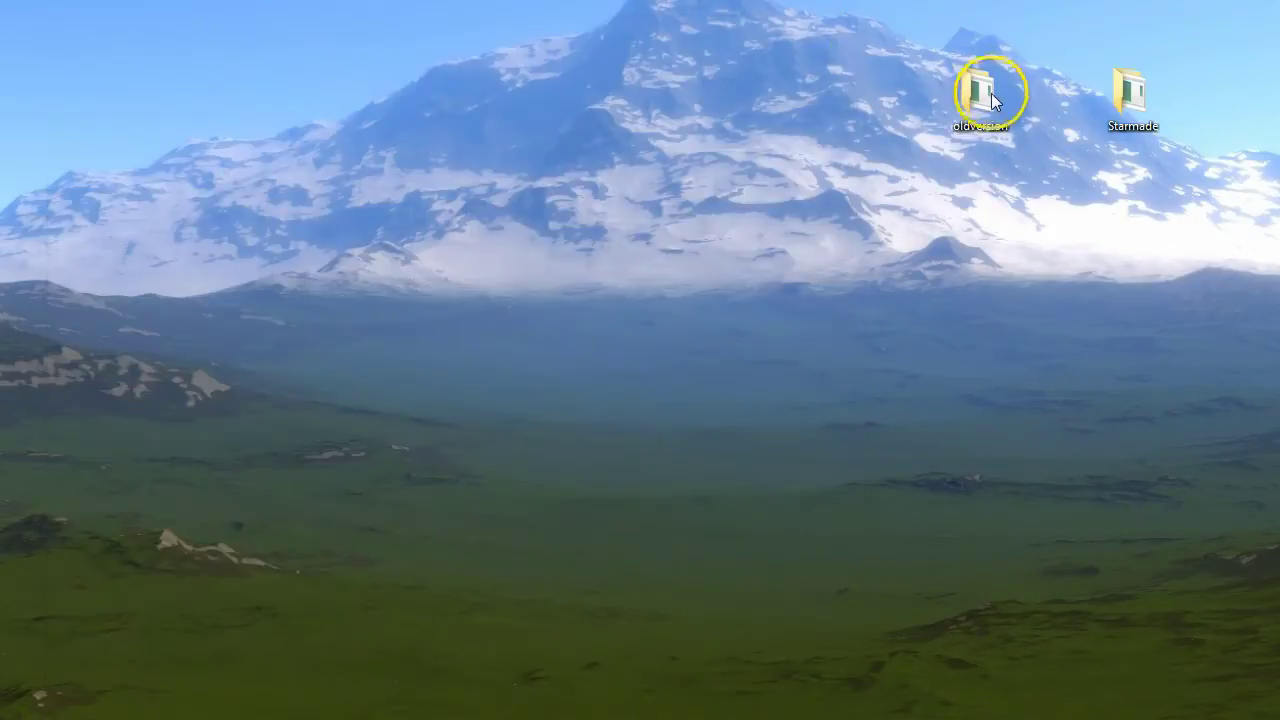
- Move the oldversion folder out of the visible desktop area and open the StarMade subfolder inside the Starmade folder
left_click_drag(985, 92, 1130, 92)
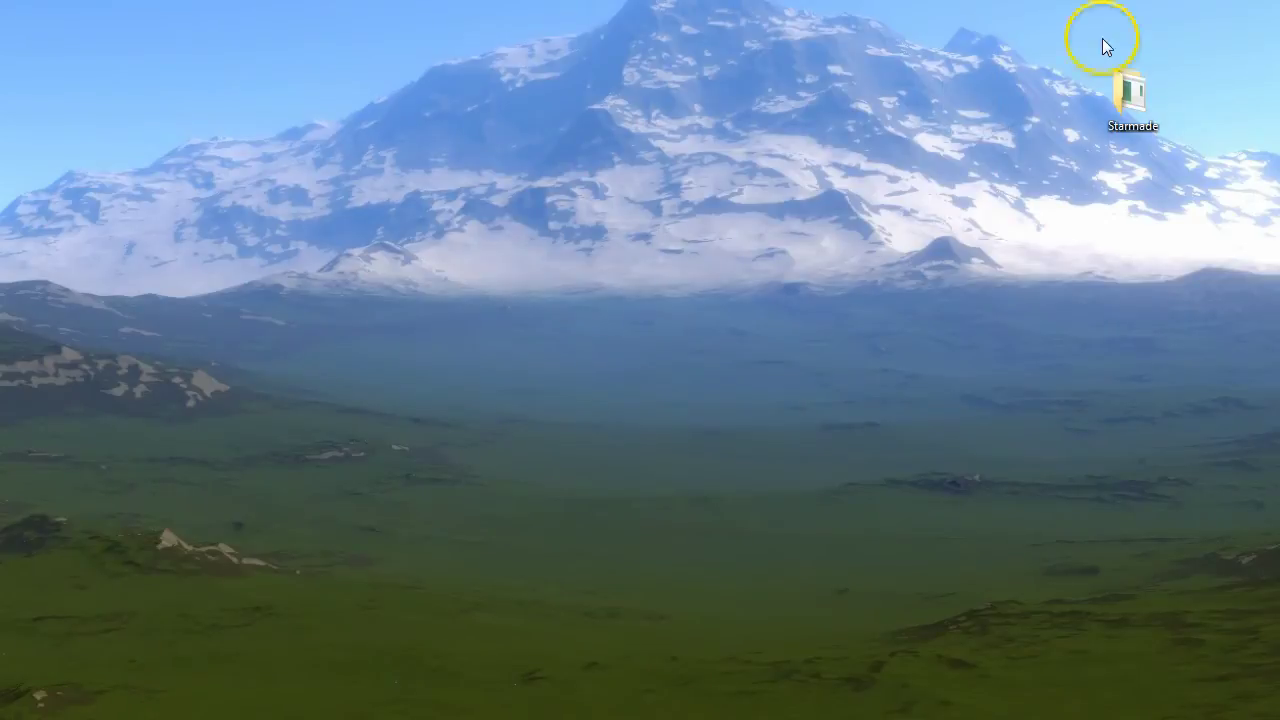
double_click(1137, 93)
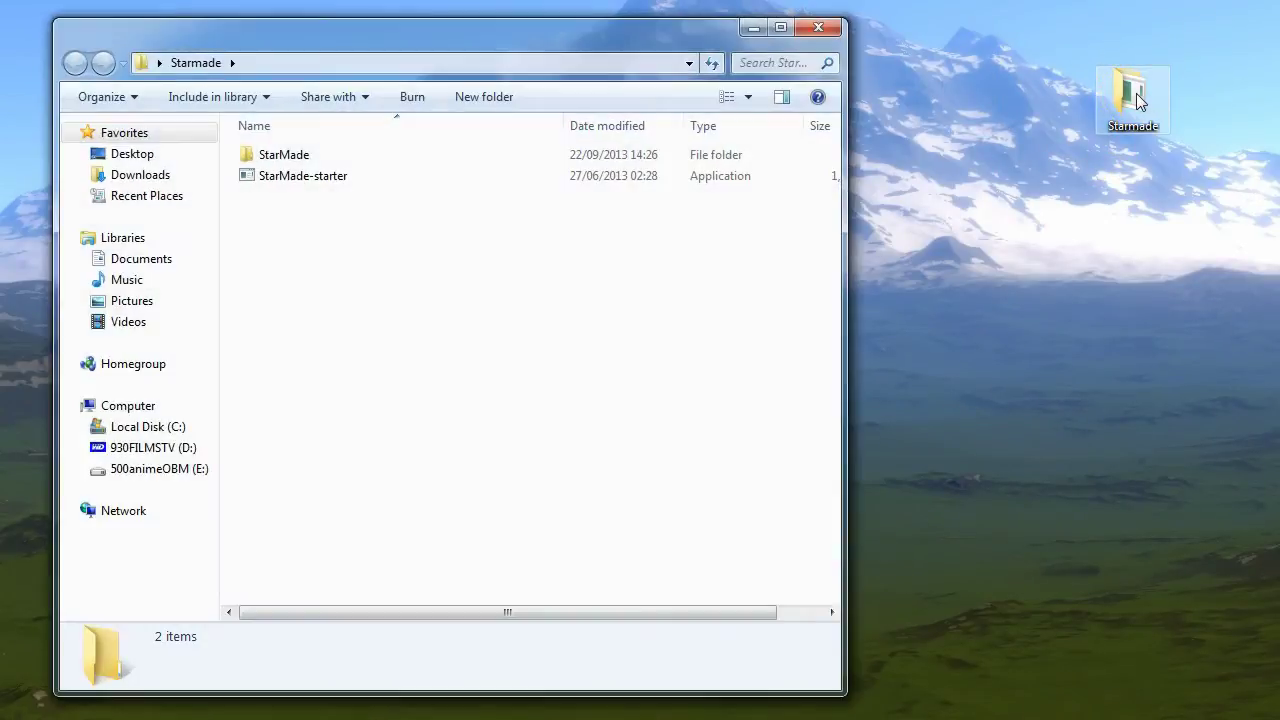
double_click(250, 160)
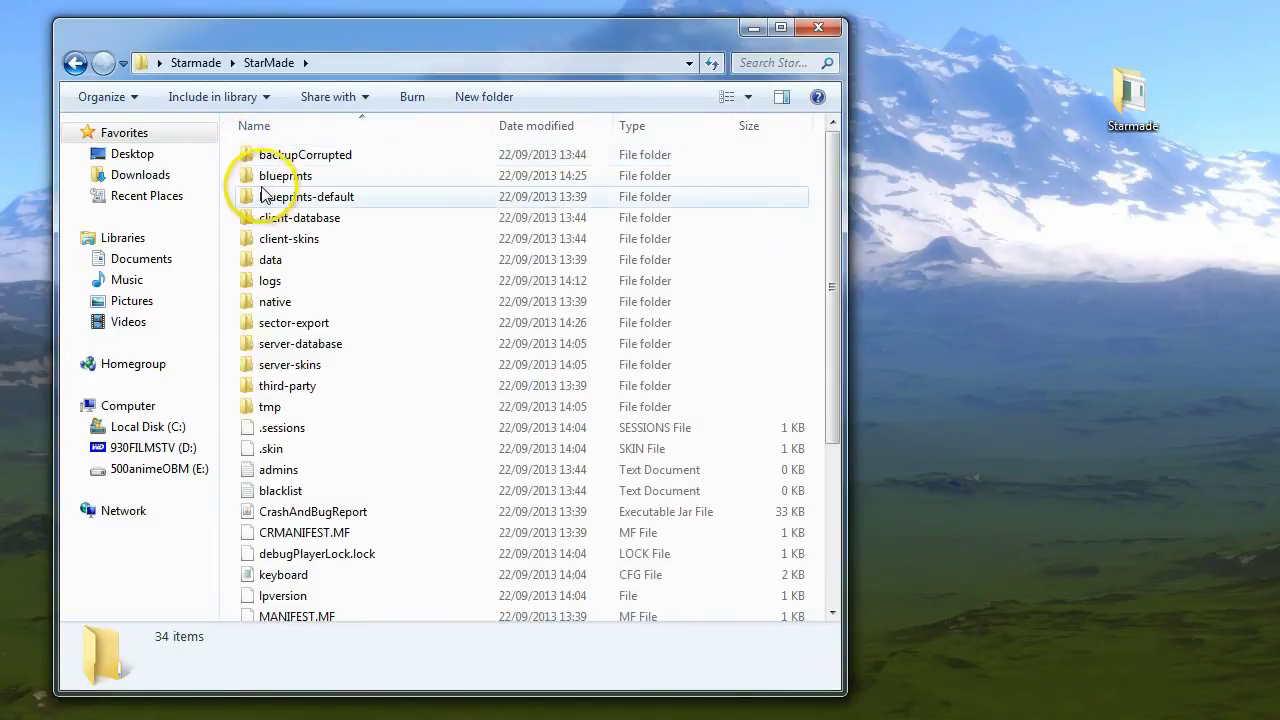
- Examine the contents of the blueprints and sector-export folders, returning to the StarMade folder
double_click(270, 176)
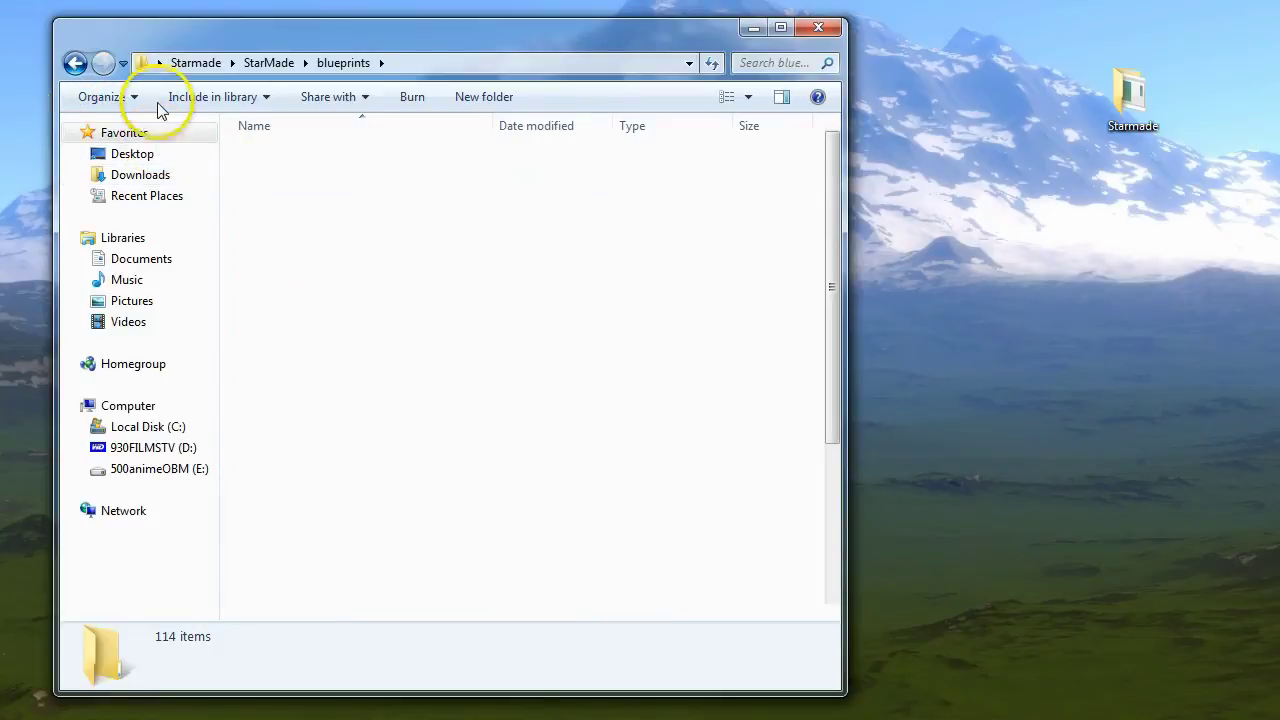
key("BackSpace")
double_click(300, 323)
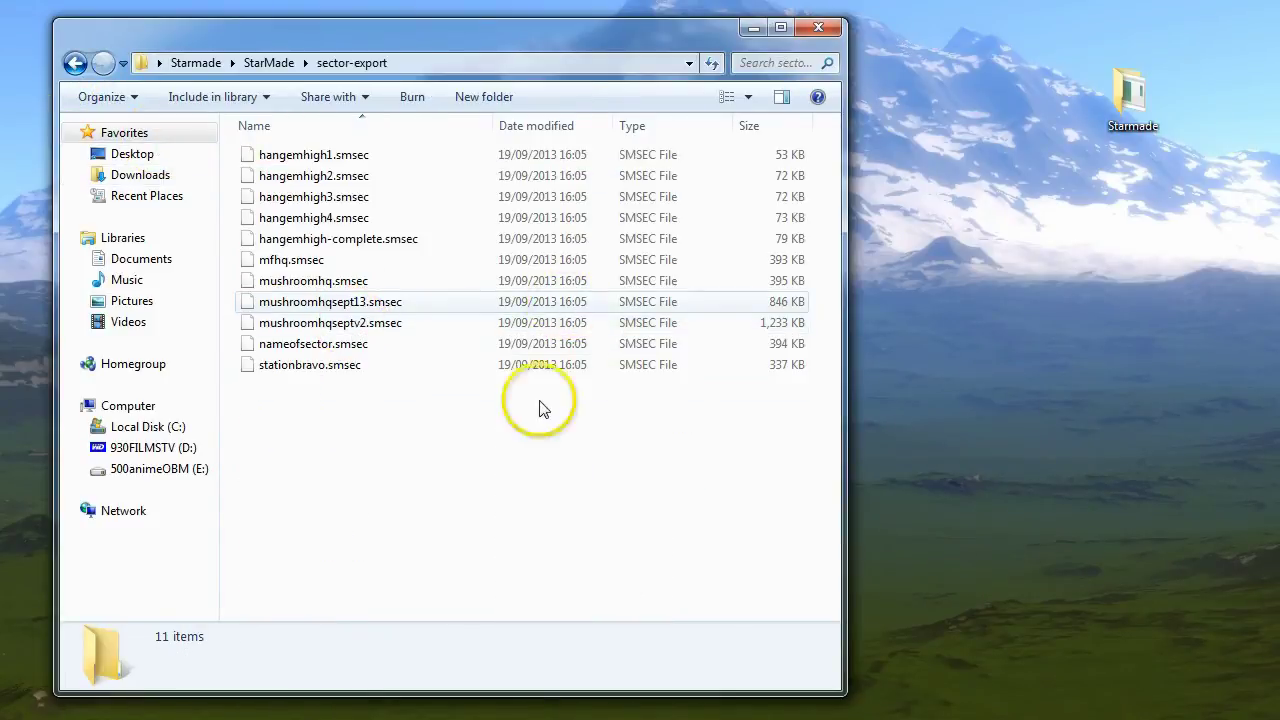
left_click(75, 62)
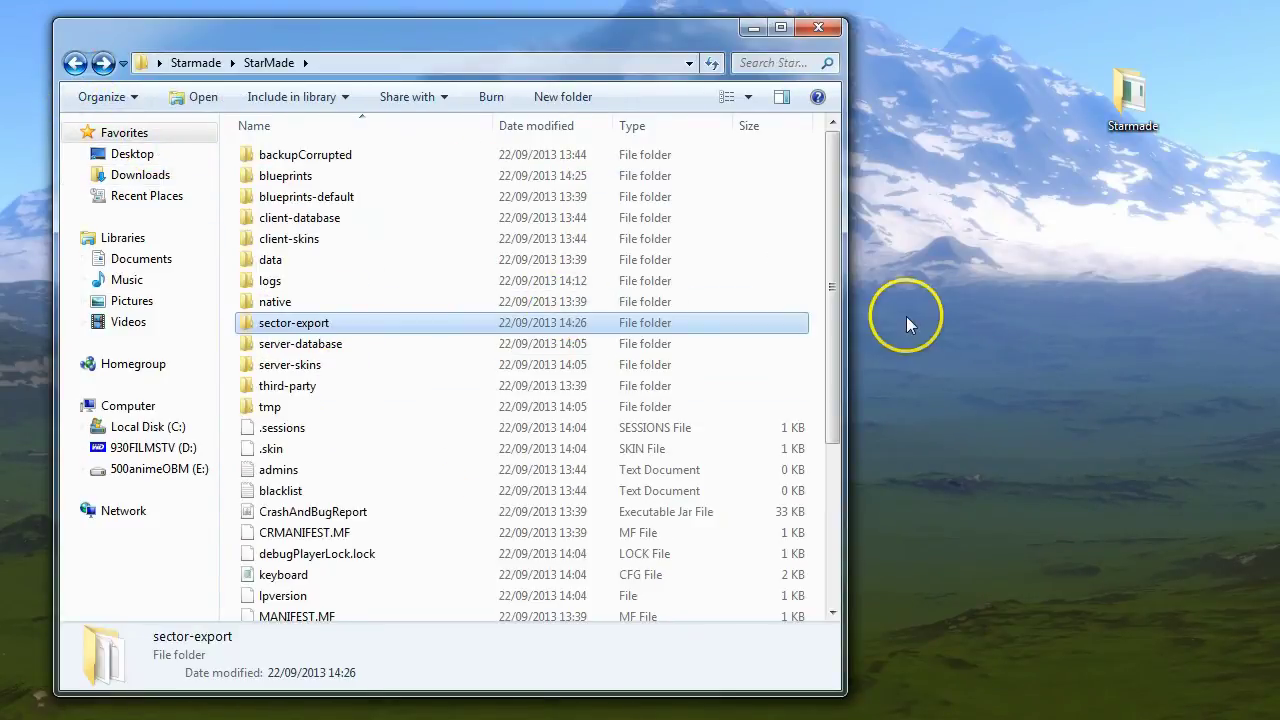
left_click(812, 315)
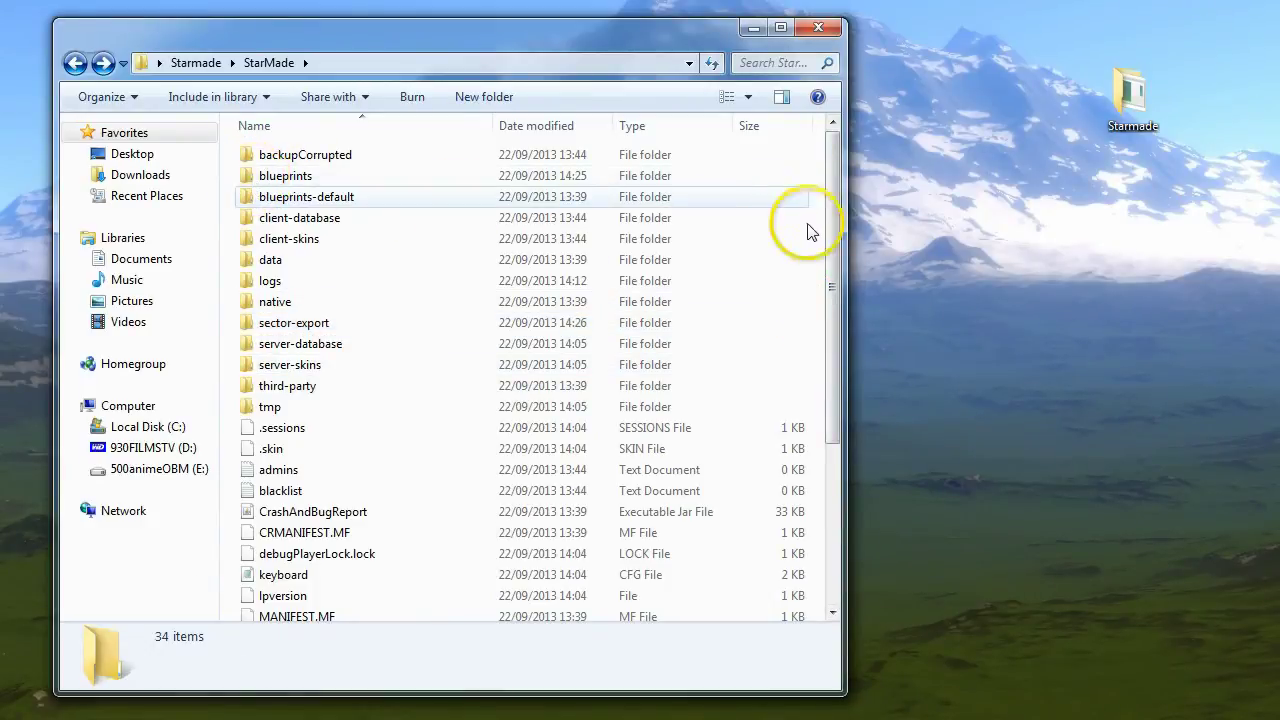
left_click_drag(836, 217, 829, 177)
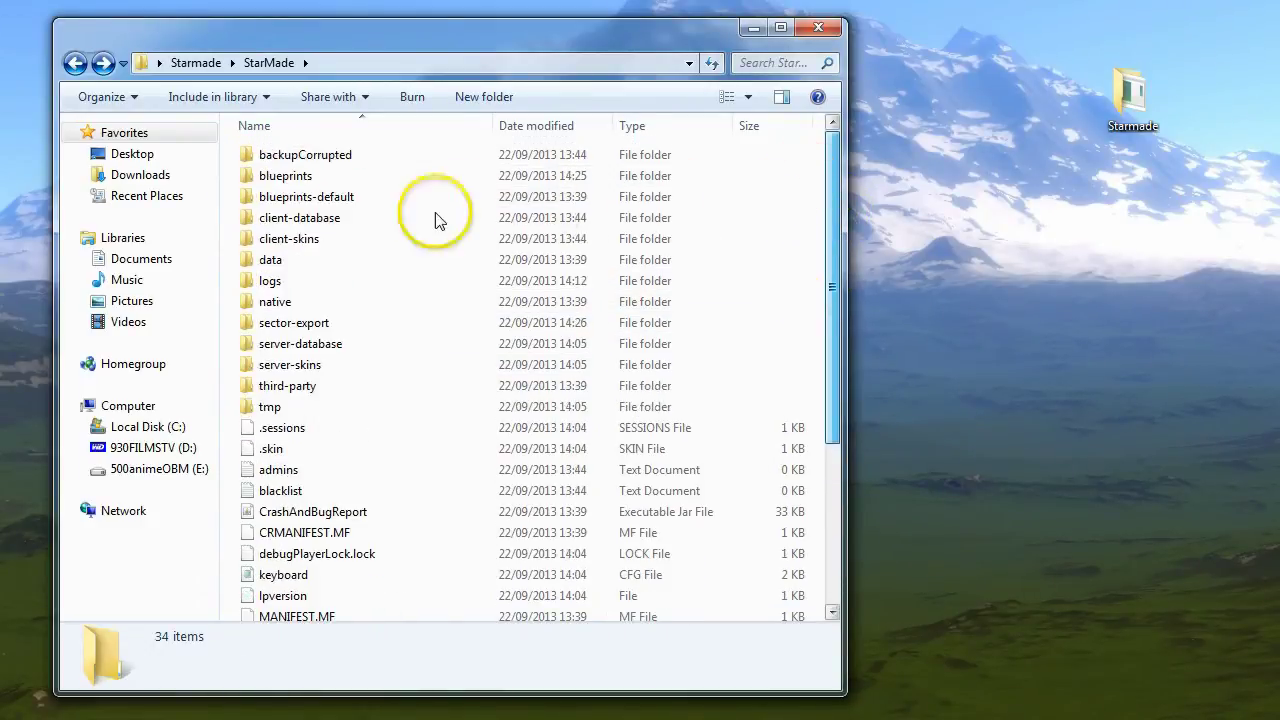
double_click(254, 178)
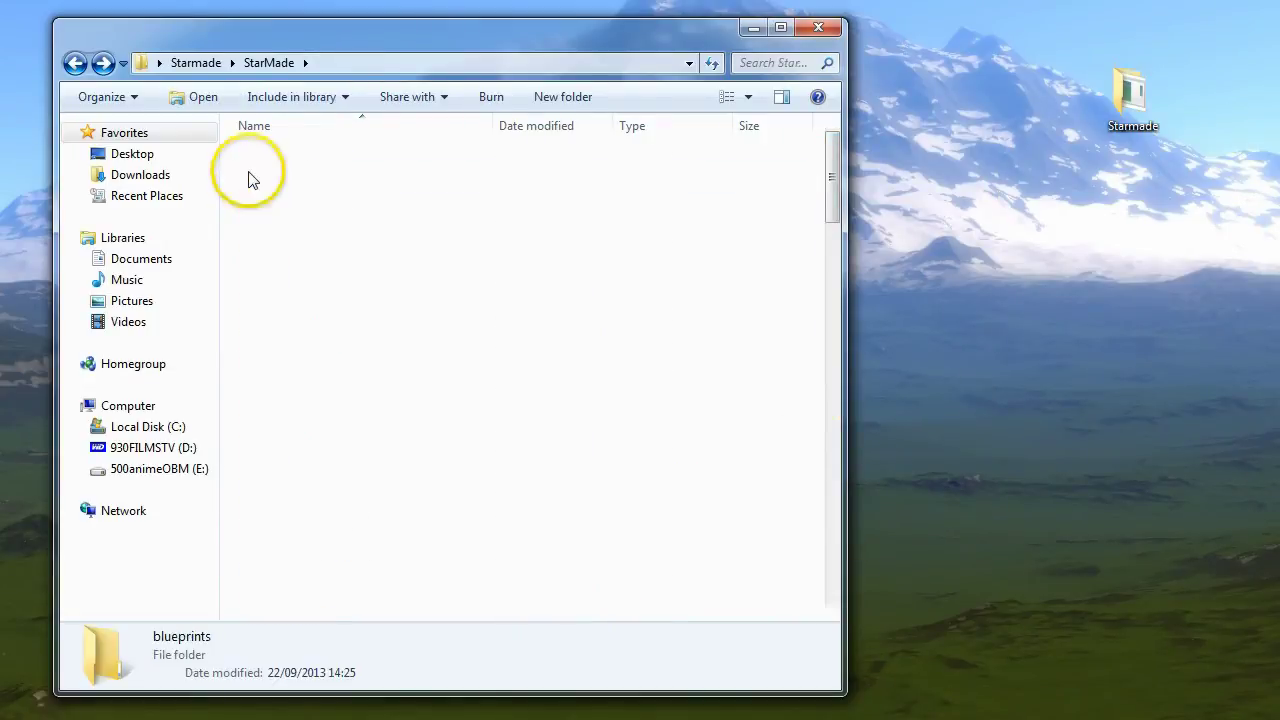
left_click(75, 62)
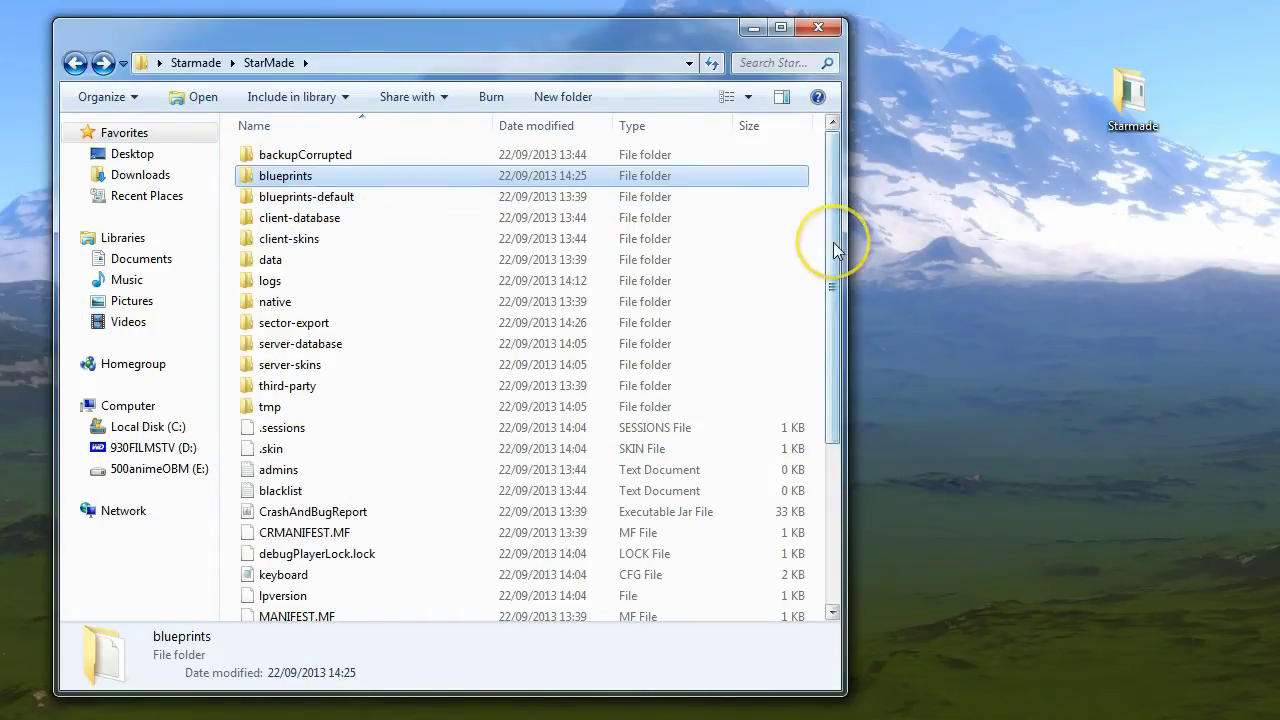
- Open the admins text file and reposition and resize its window so it fits fully on screen
left_click(270, 476)
double_click(270, 476)
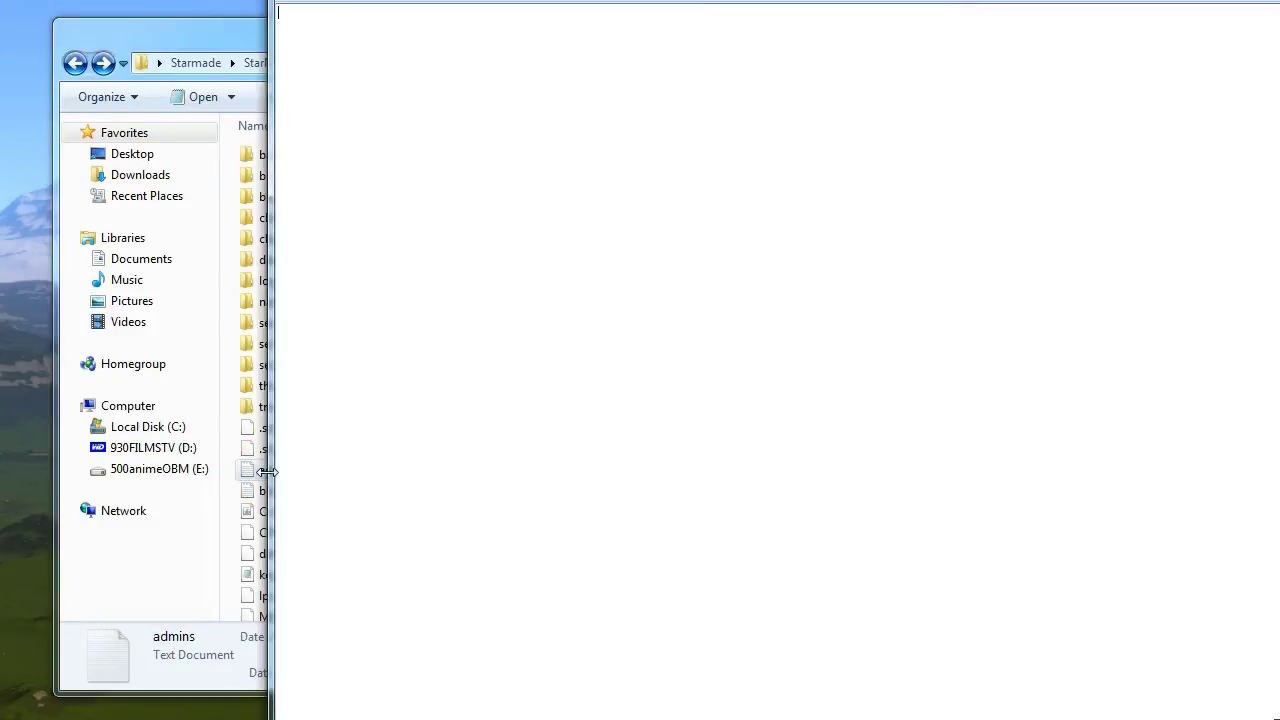
left_click_drag(771, 56, 771, 338)
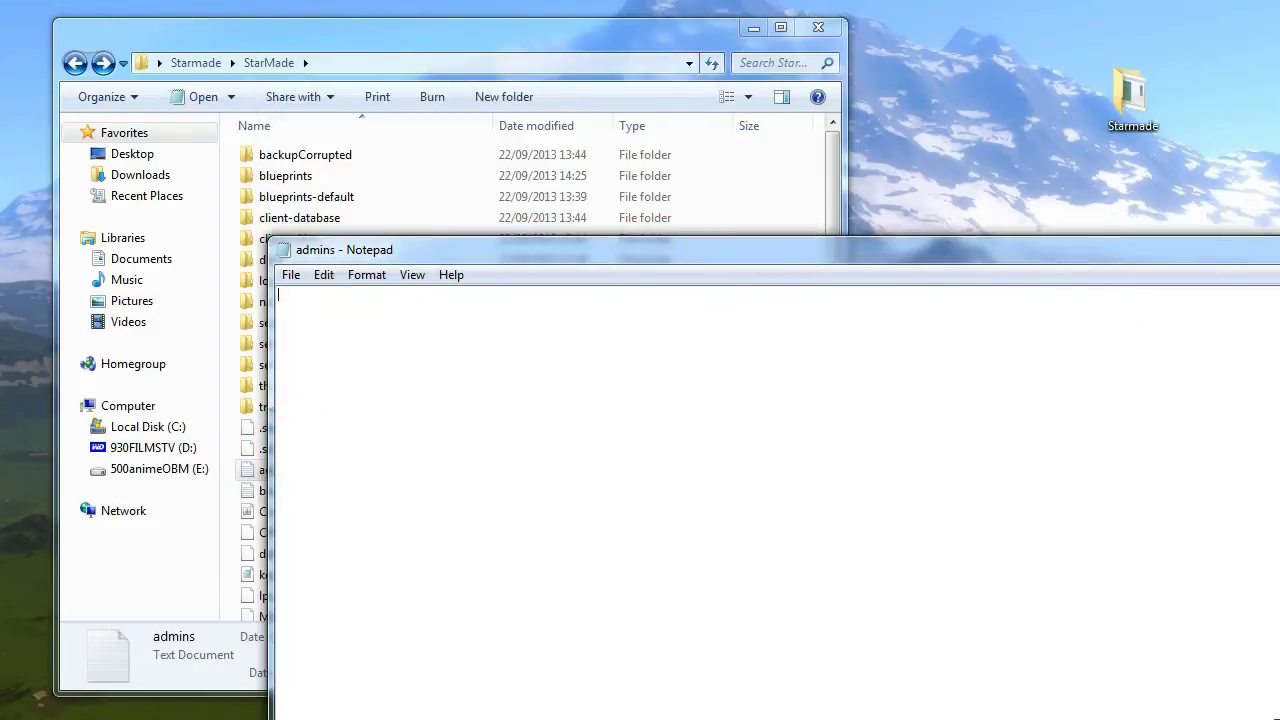
left_click_drag(1211, 414, 1147, 415)
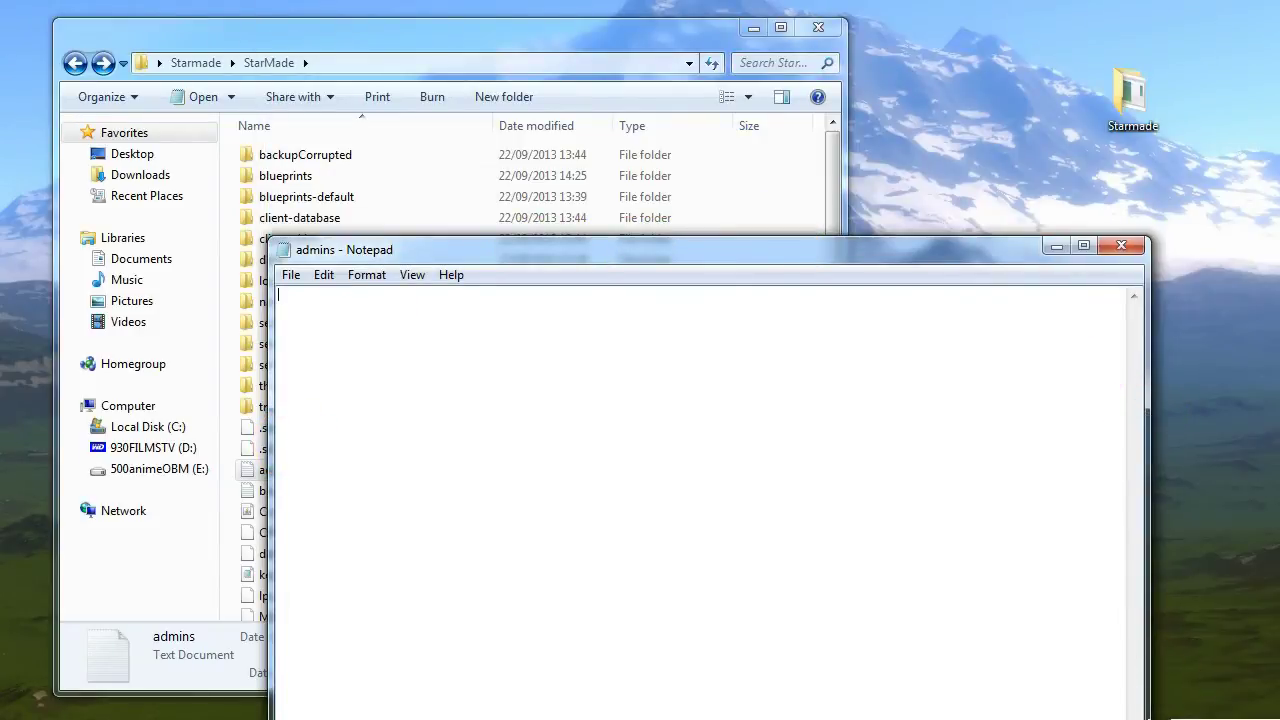
left_click(1200, 415)
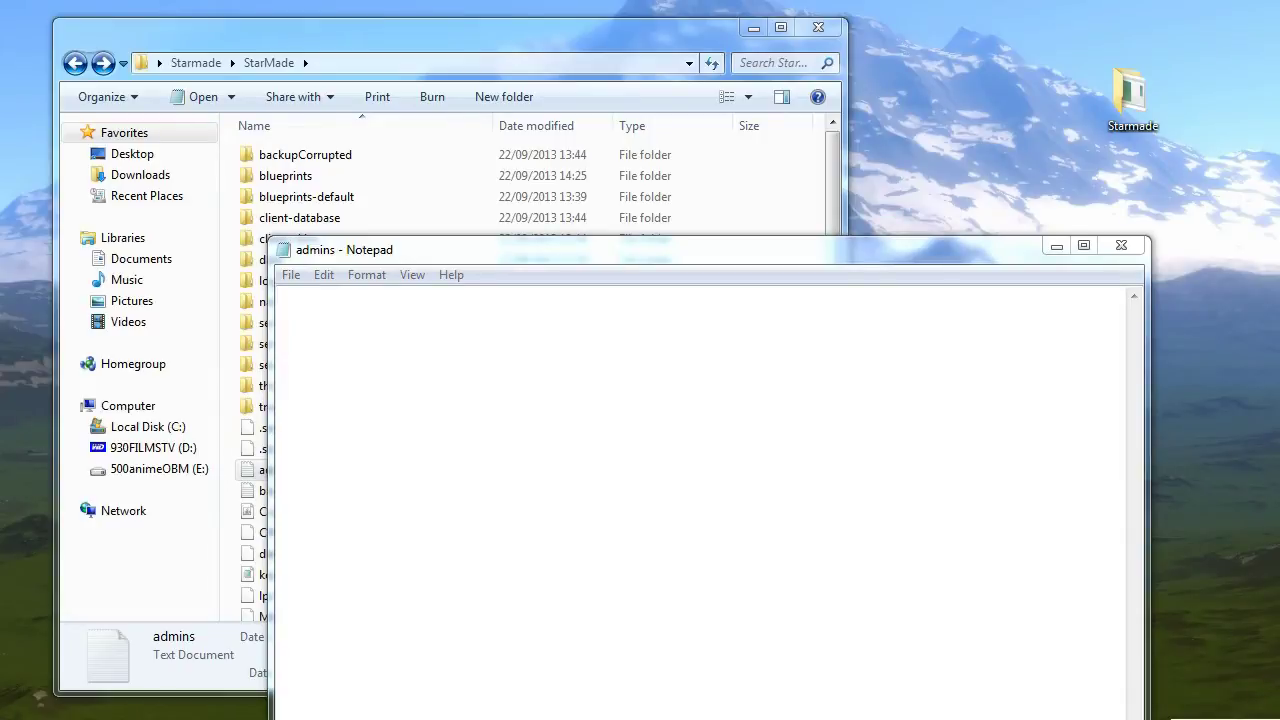
left_click_drag(1037, 719, 1037, 628)
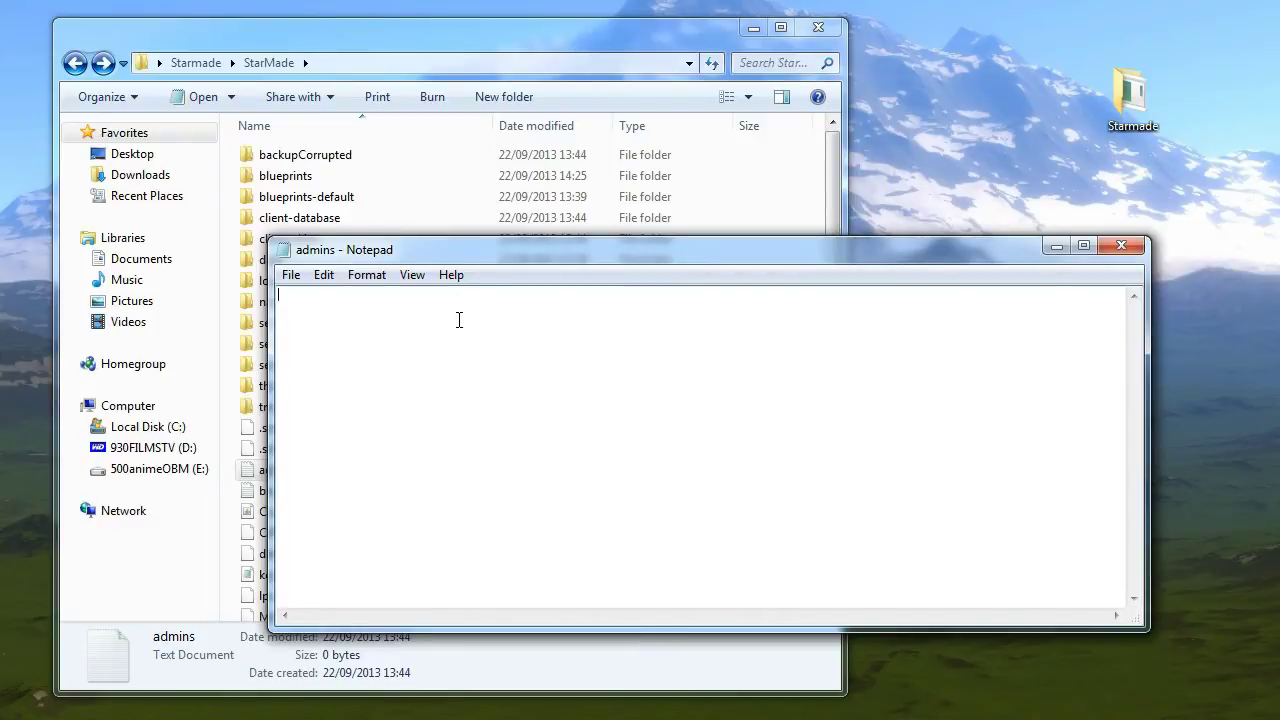
- Enter the admin names CaptainKirk and BonesMcCoy on separate lines, then save and close the admins file
type("CaptainKirk")
key("Return")
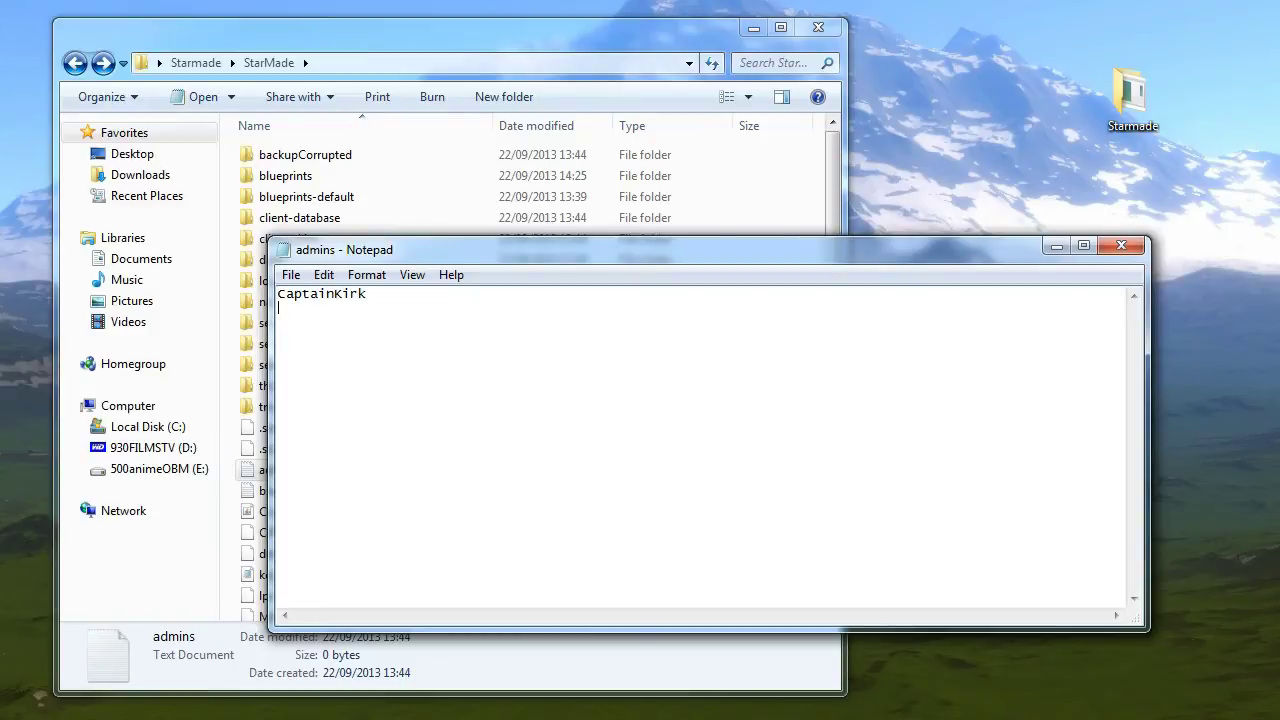
type("BonesMcCoy")
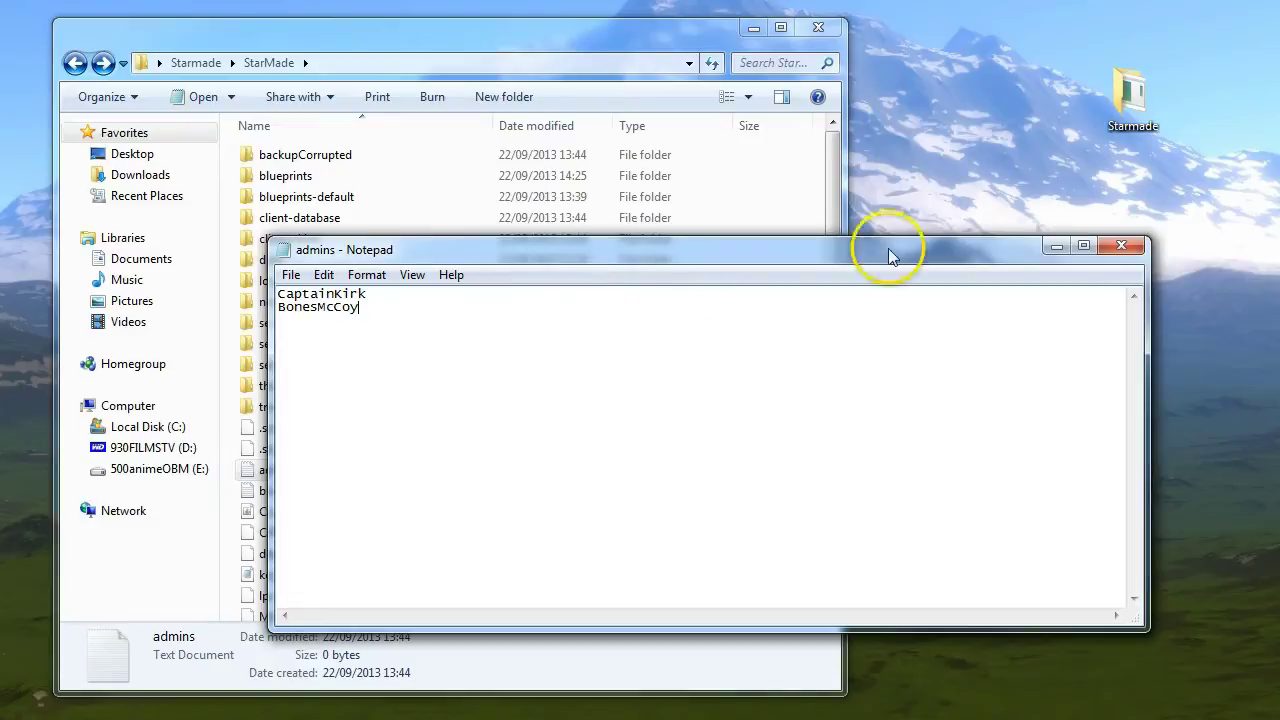
key("ctrl+s")
left_click(1121, 245)
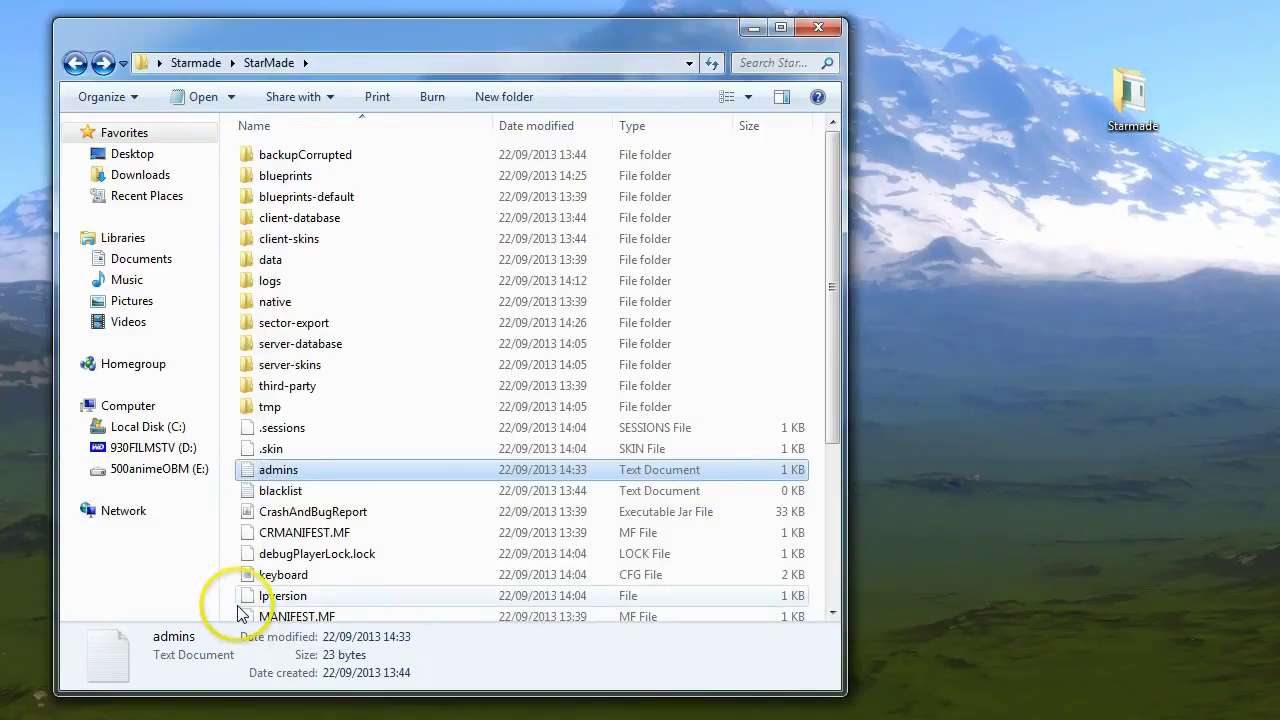
- Open the blacklist text file and enter DickDastardly and the IP address 192.168.0.7 on separate lines
double_click(262, 491)
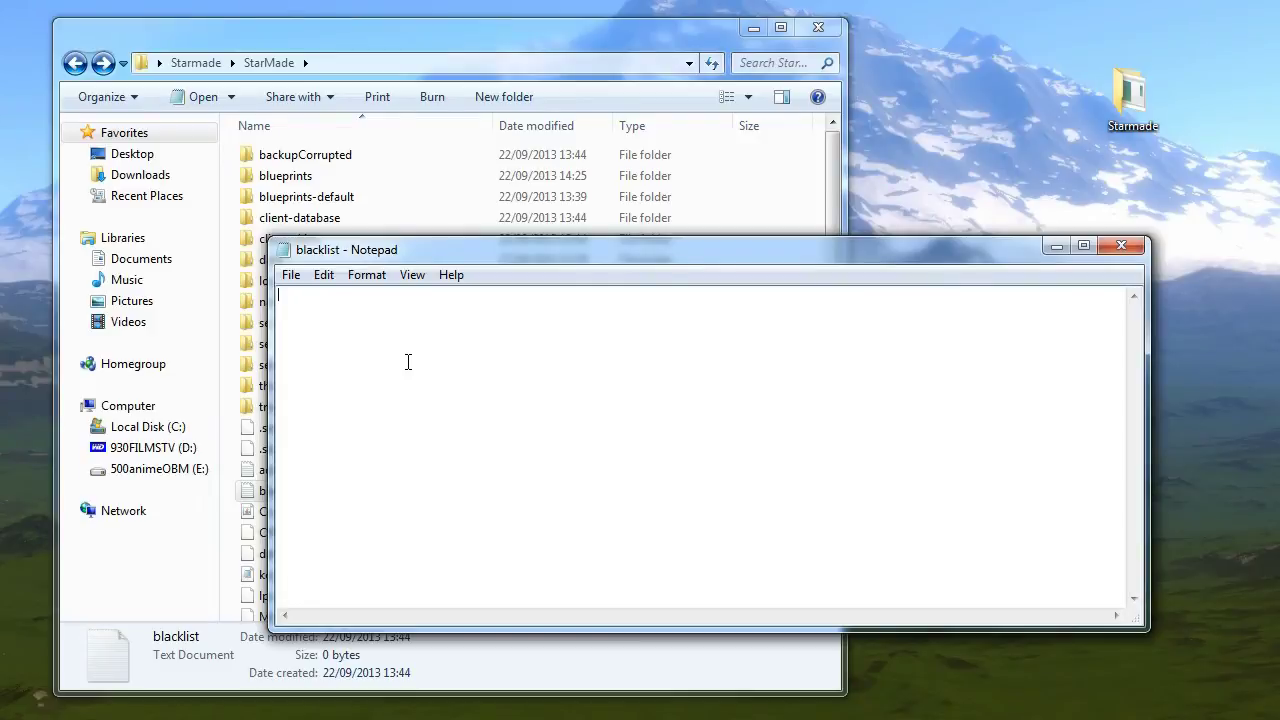
type("DickDastardly")
key("Return")
type("19")
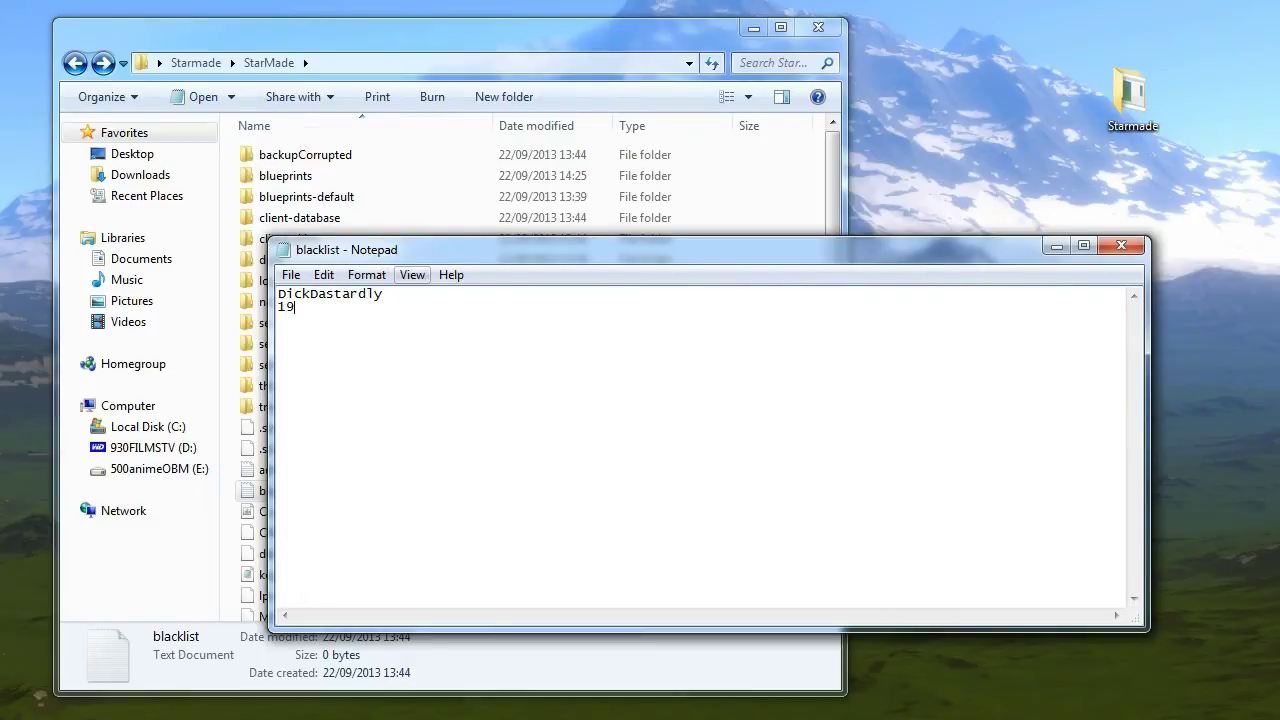
type("2.168.0.7")
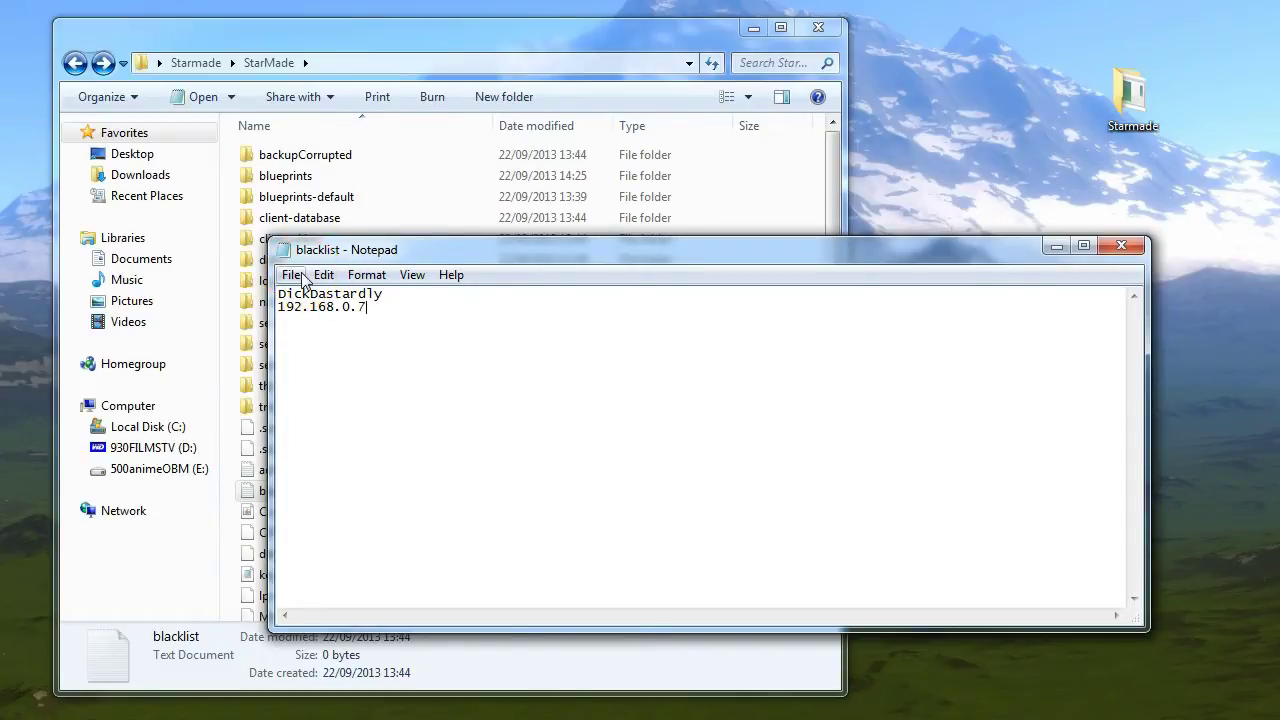
- Add the IP address 209.10.171.20 on a third line of the blacklist and remove it again
left_click_drag(403, 292, 262, 305)
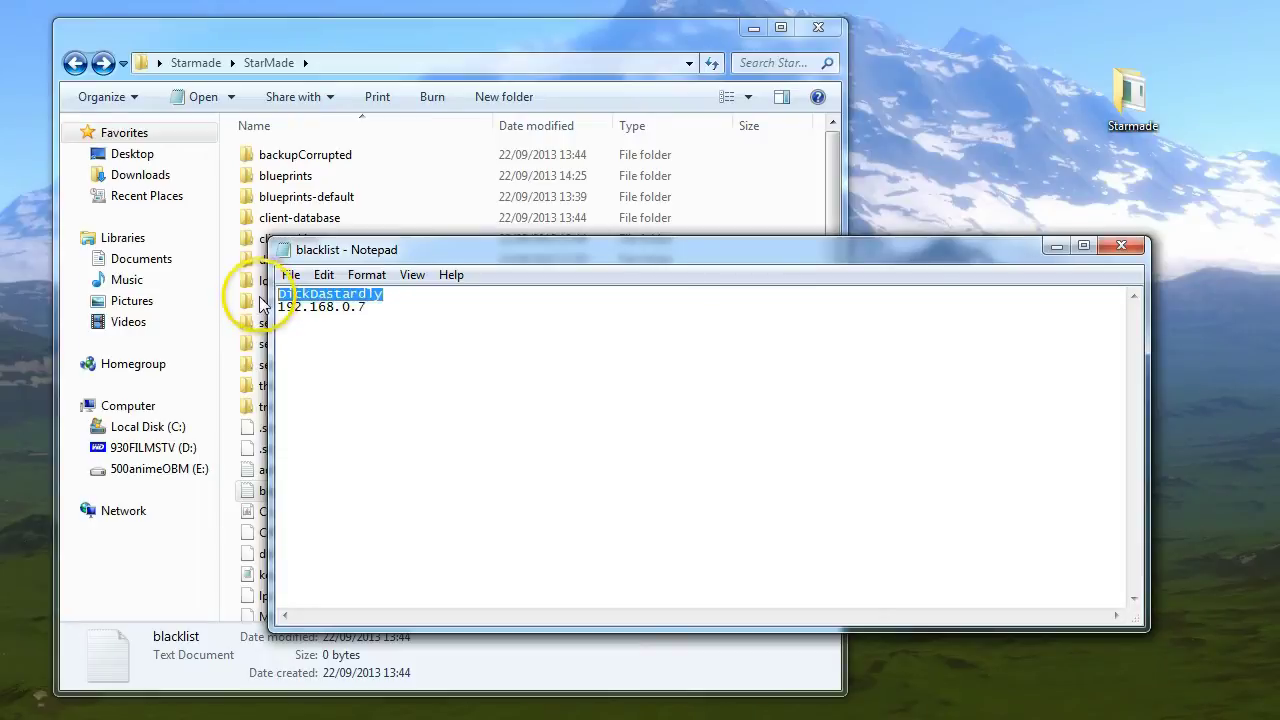
left_click(408, 299)
left_click_drag(367, 308, 270, 314)
left_click(372, 308)
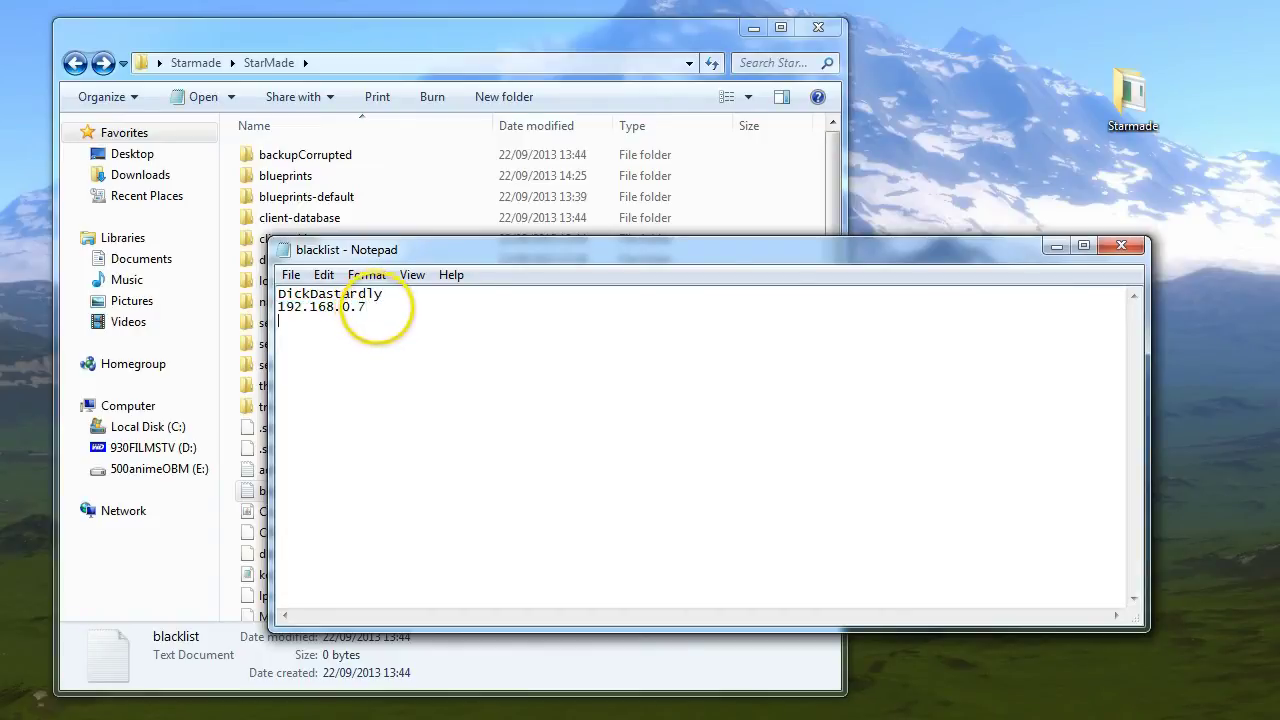
type("209.1.171.20")
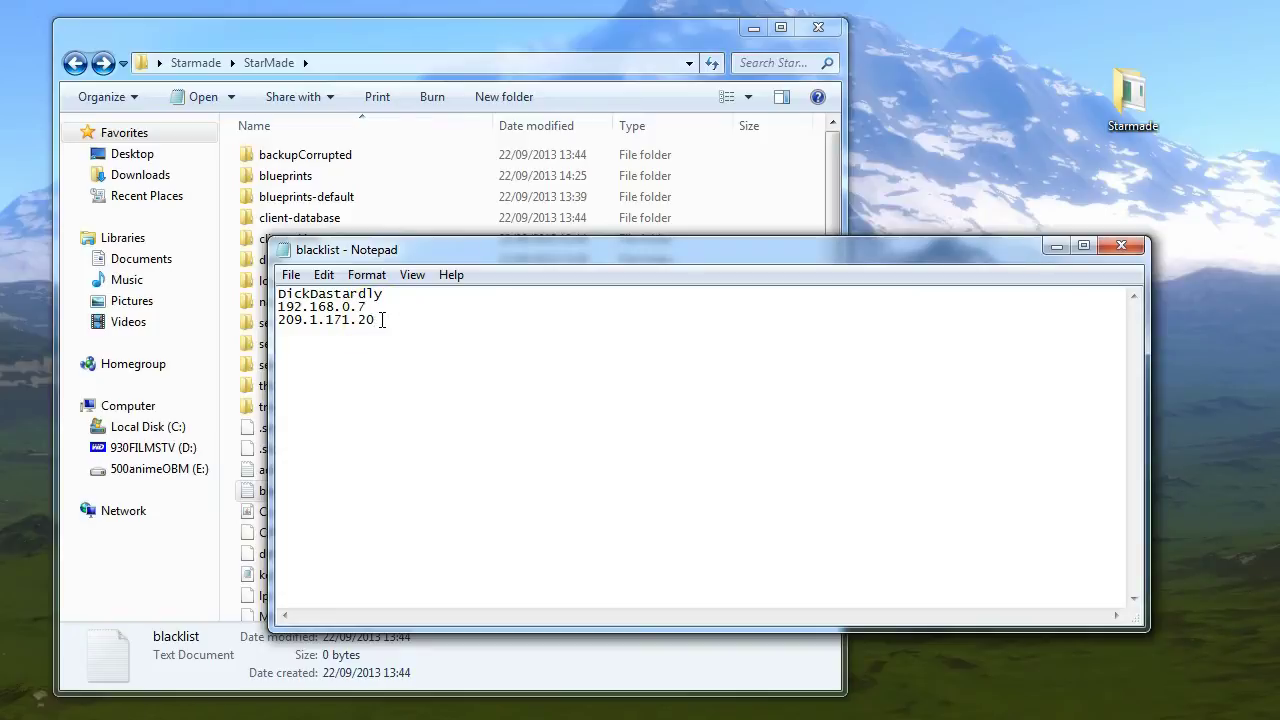
left_click(322, 321)
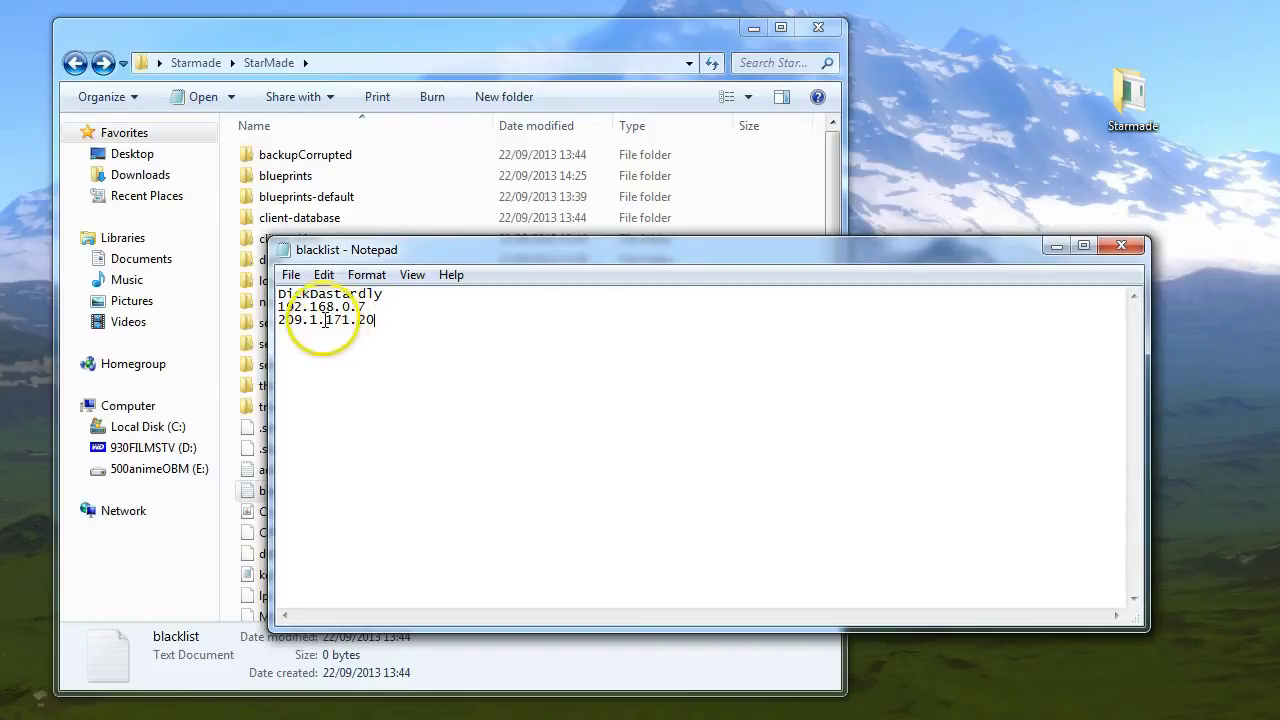
type("0")
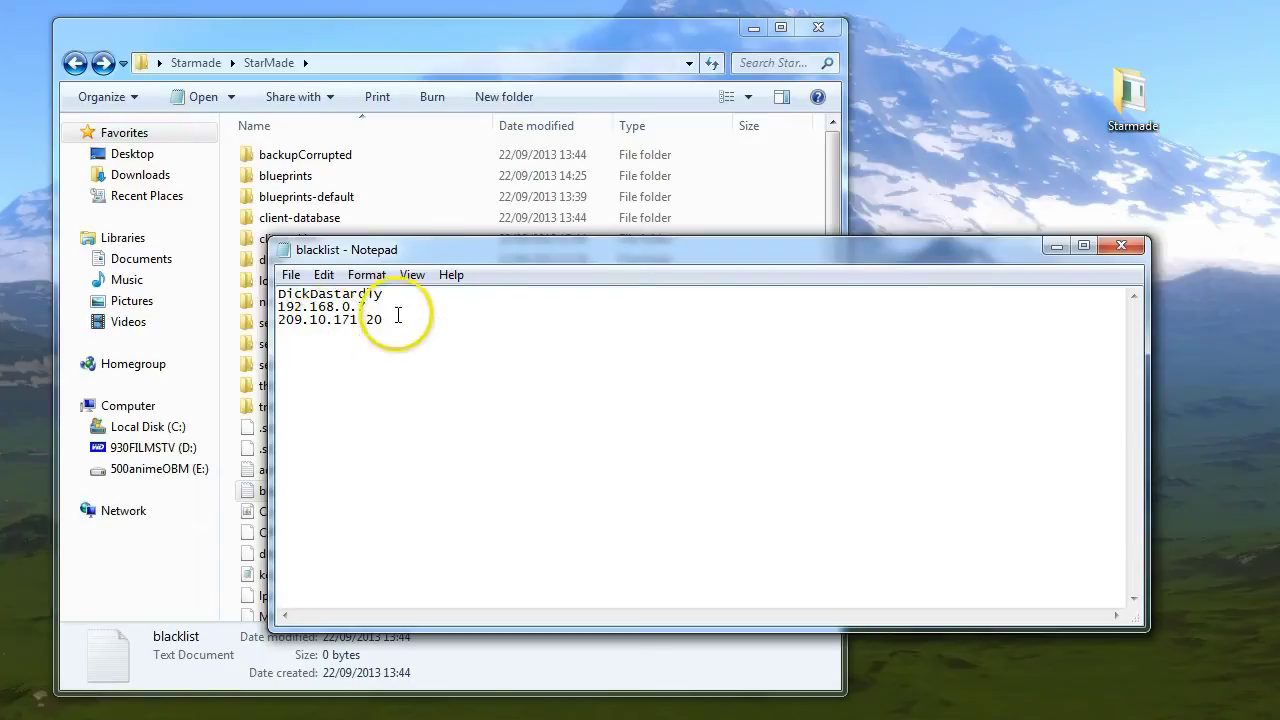
left_click_drag(390, 320, 234, 319)
key("BackSpace")
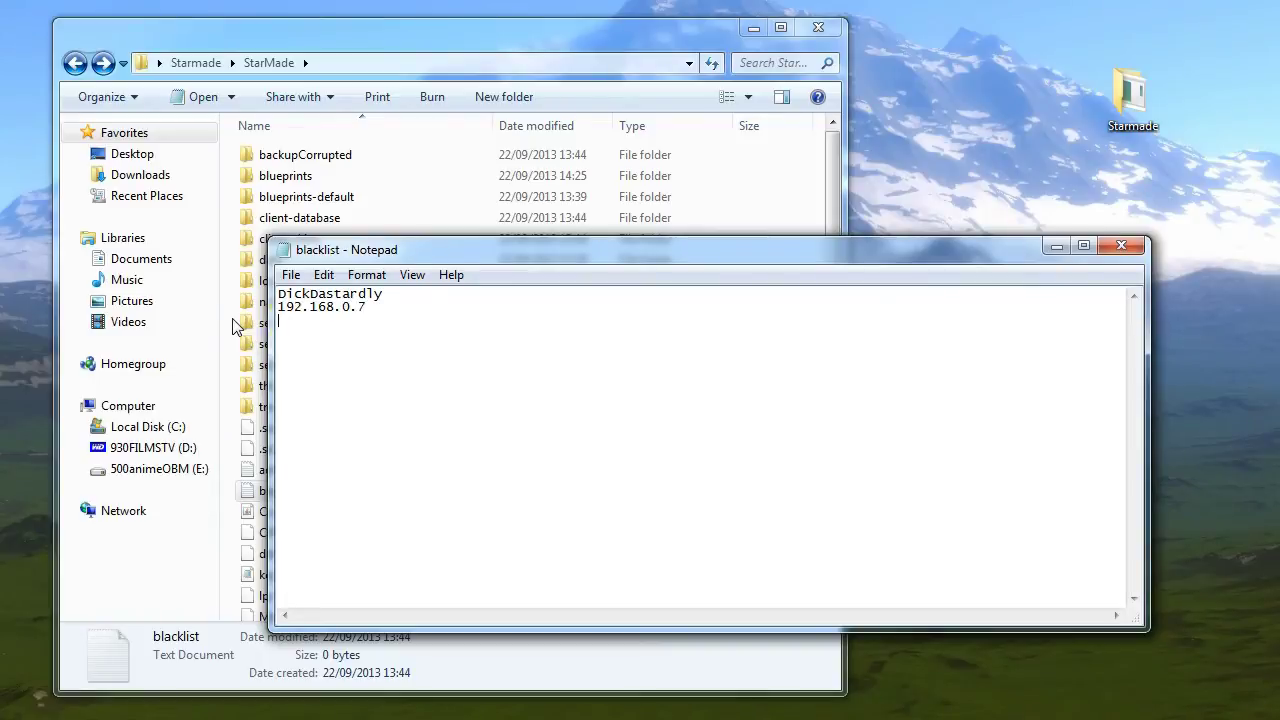
- Delete the 192.168.0.7 entry from the blacklist, keeping DickDastardly, then save and close the file
left_click(1136, 250)
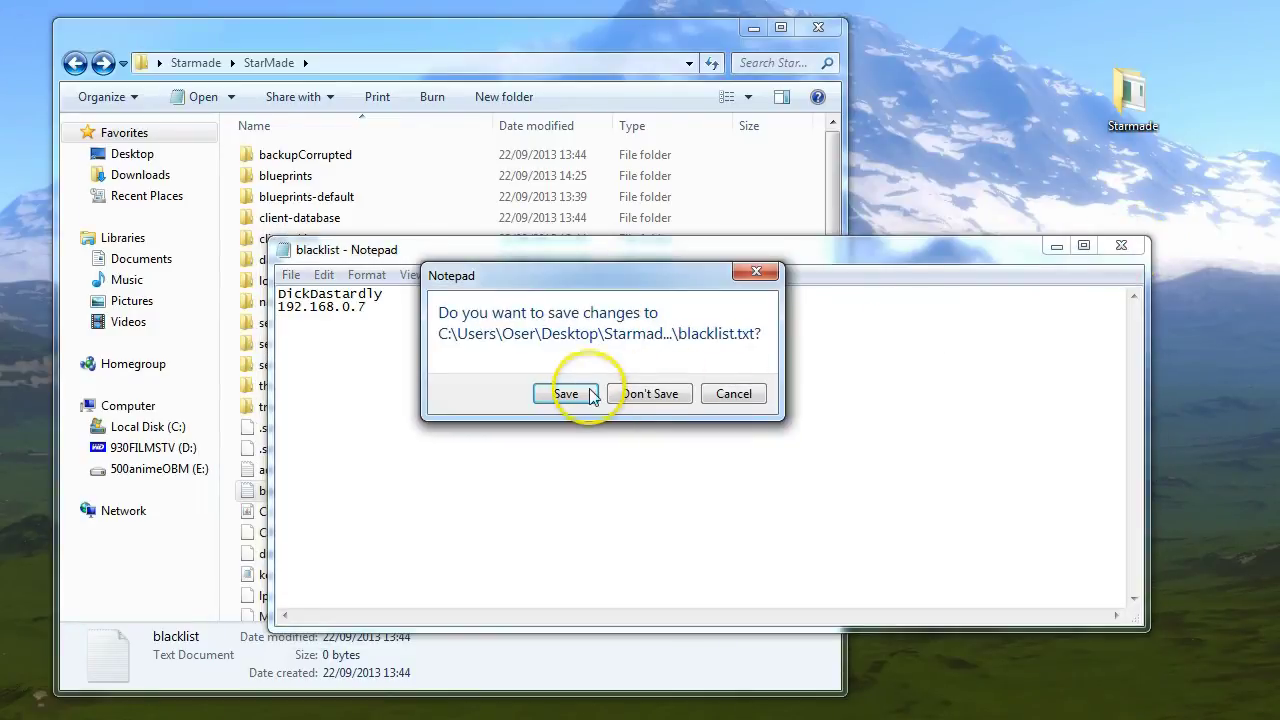
left_click(709, 394)
left_click_drag(372, 307, 278, 307)
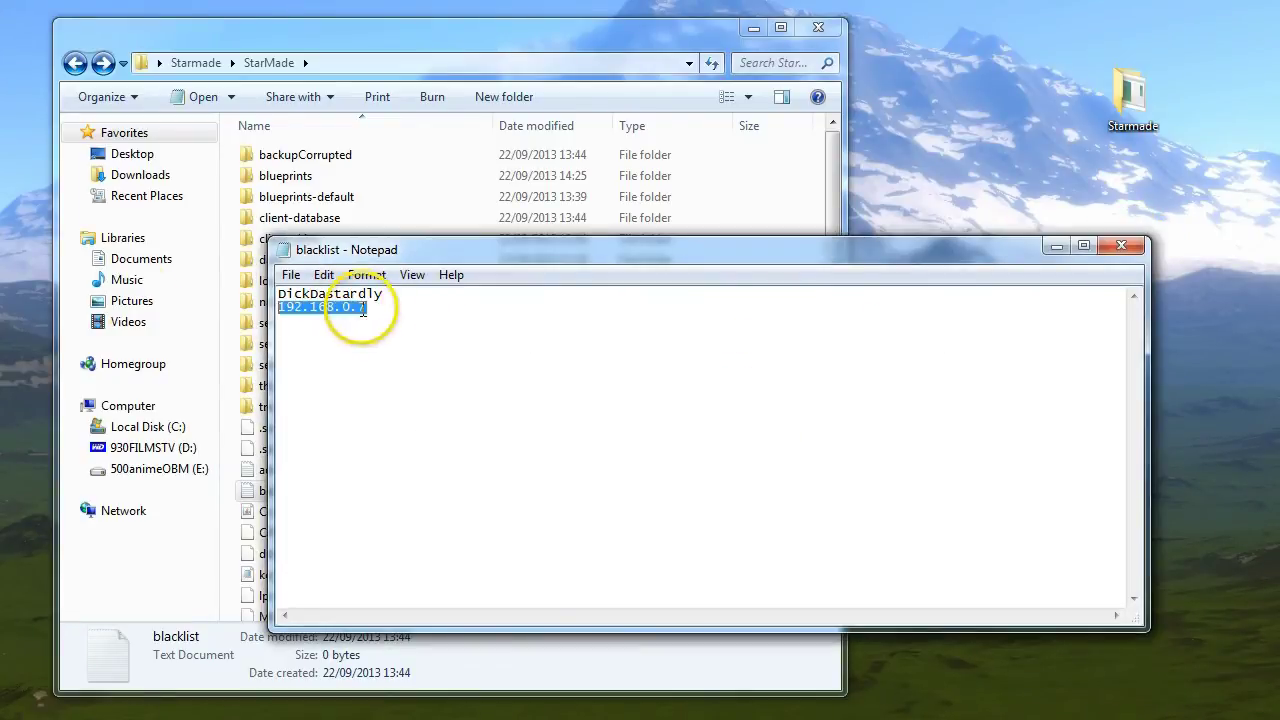
key("BackSpace")
key("BackSpace")
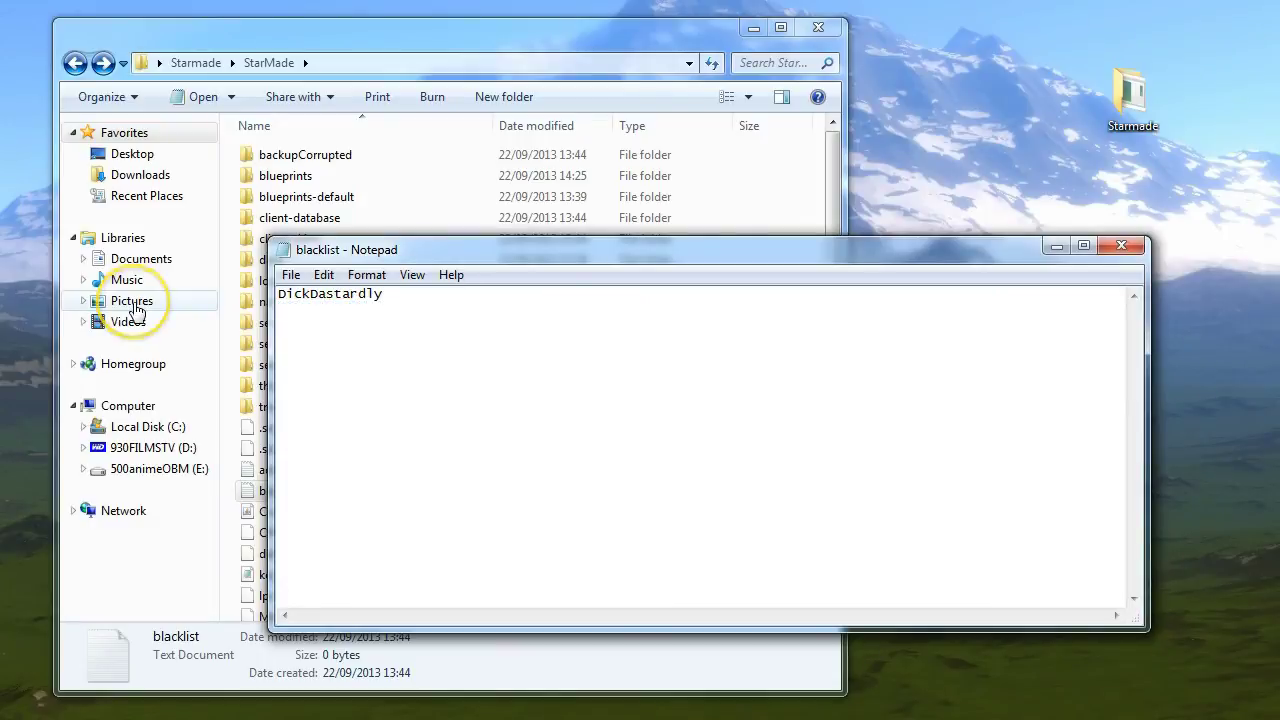
key("ctrl+s")
left_click(1122, 245)
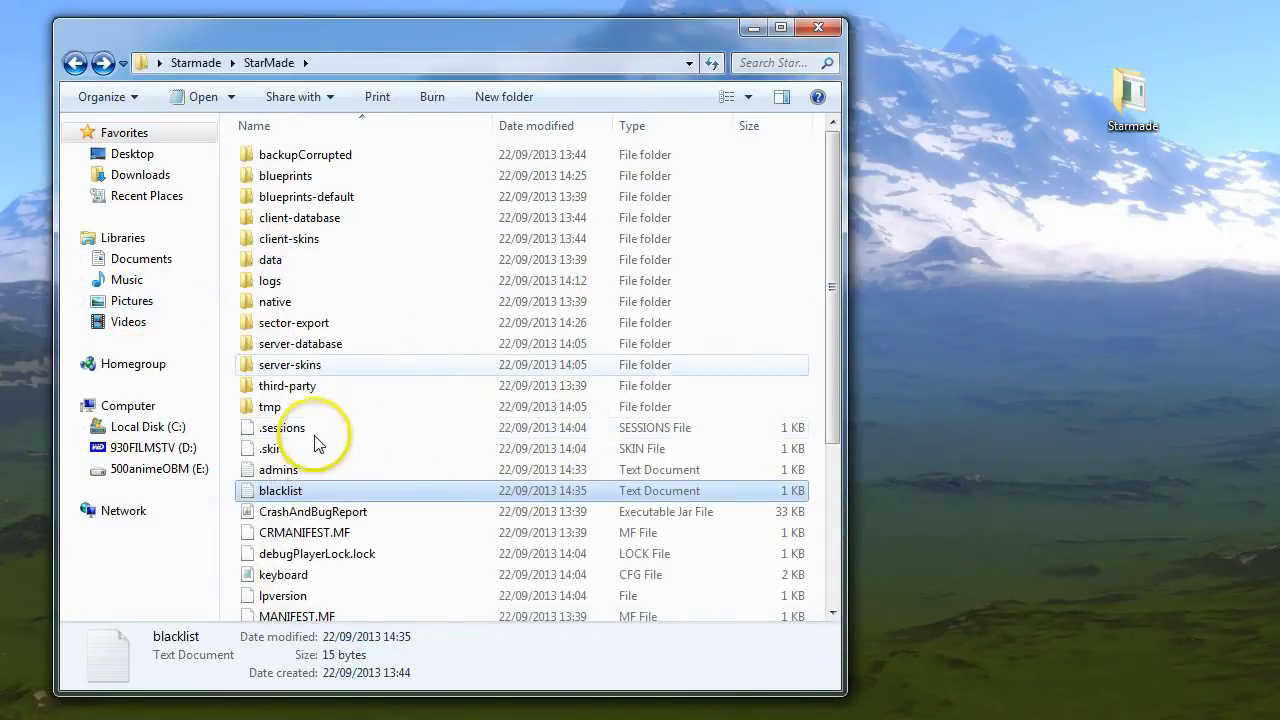
scroll(430, 467, "down", 1)
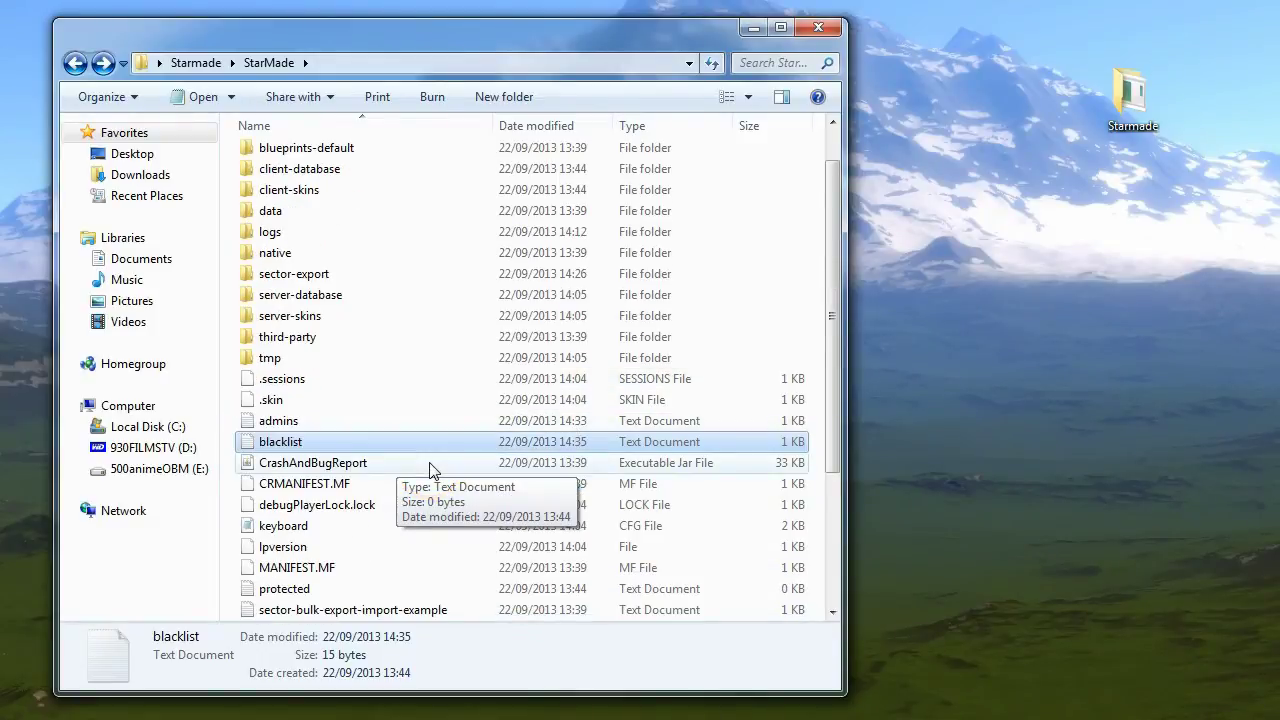
- Open the server-message text file and enter "Greetings players come to 0,0,0 for the Epic Station!!"
scroll(430, 467, "down", 1)
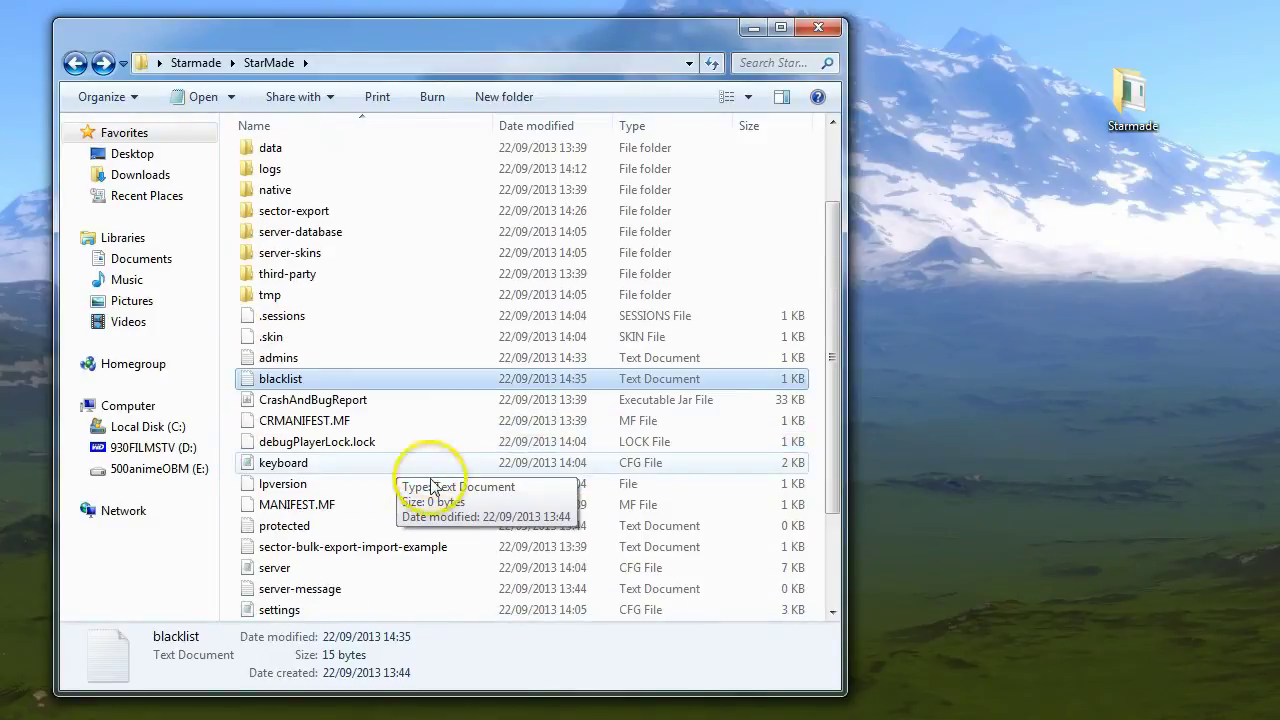
double_click(280, 589)
type("G")
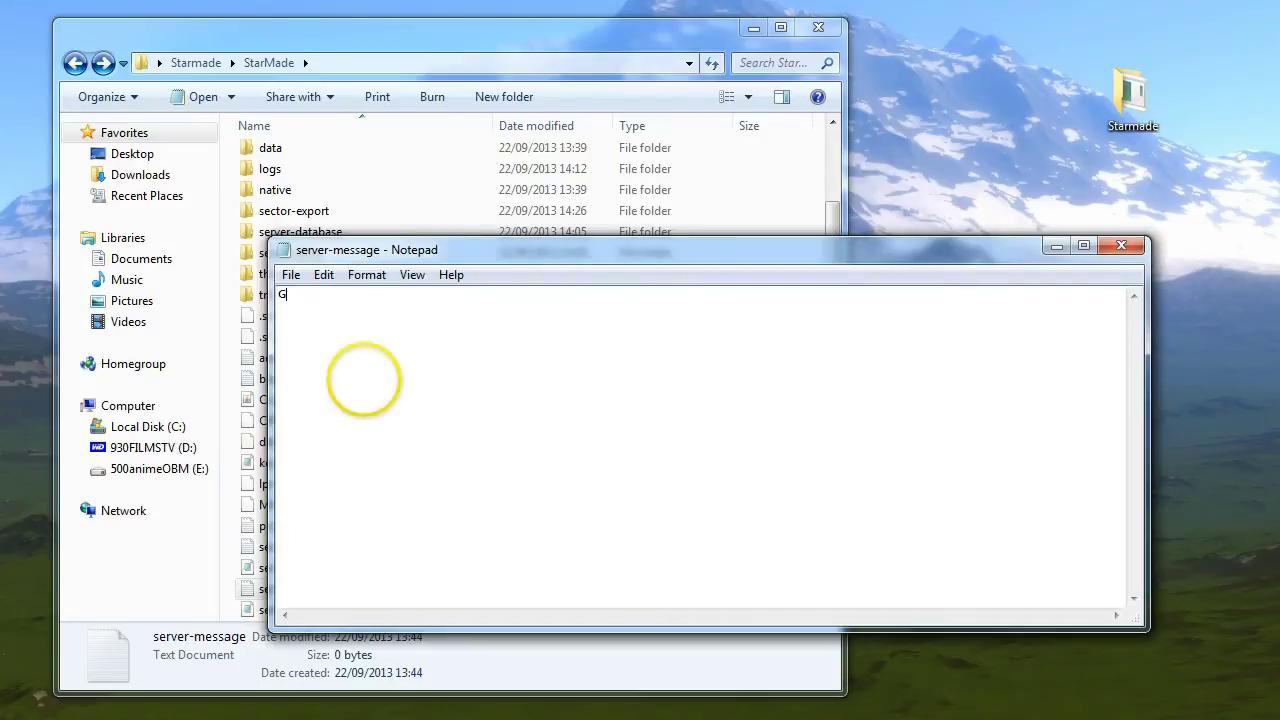
type("reetings players come to ")
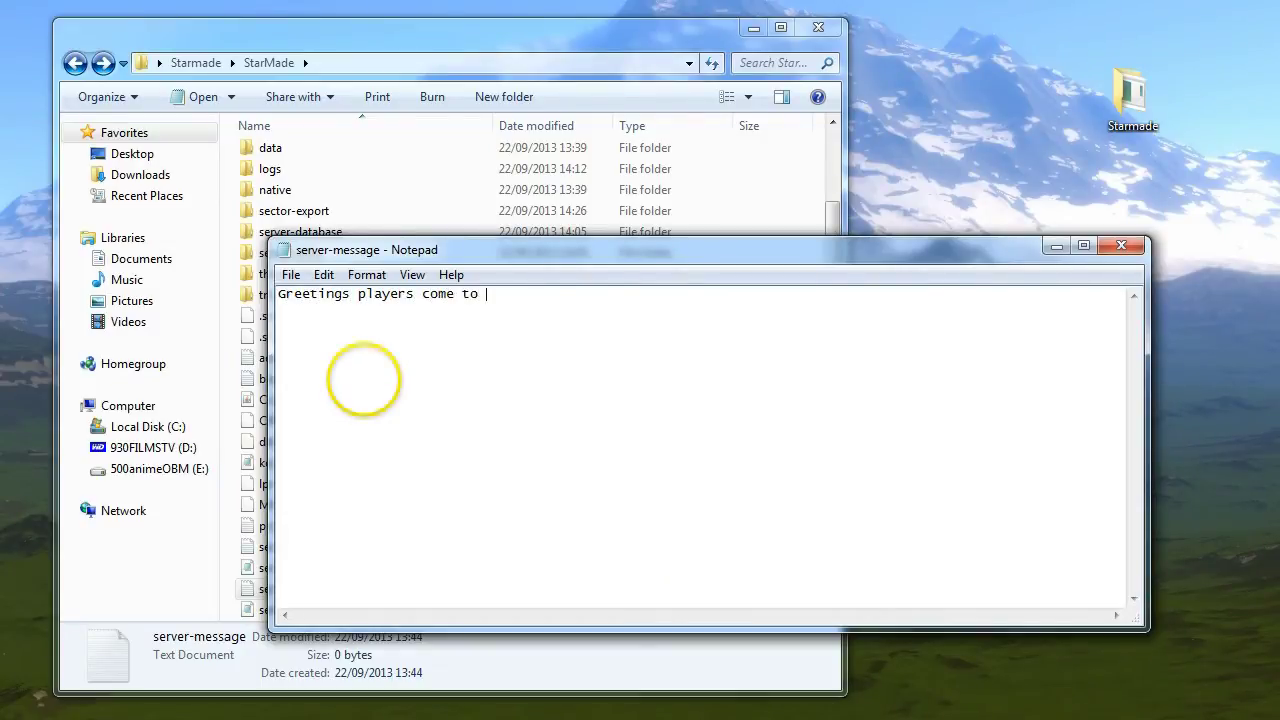
type("0,0,0 for the Epic Station!!")
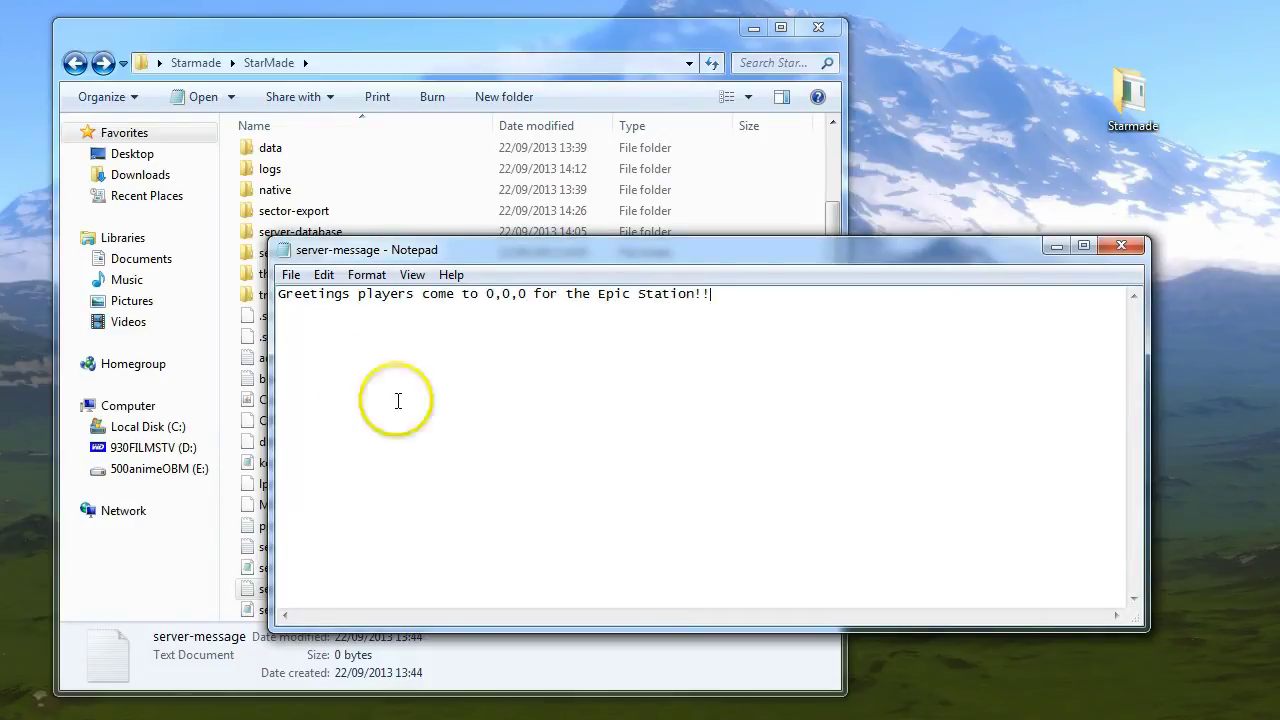
- Save the server-message file with its greeting text and close it
left_click_drag(406, 294, 806, 294)
left_click(815, 296)
left_click(293, 273)
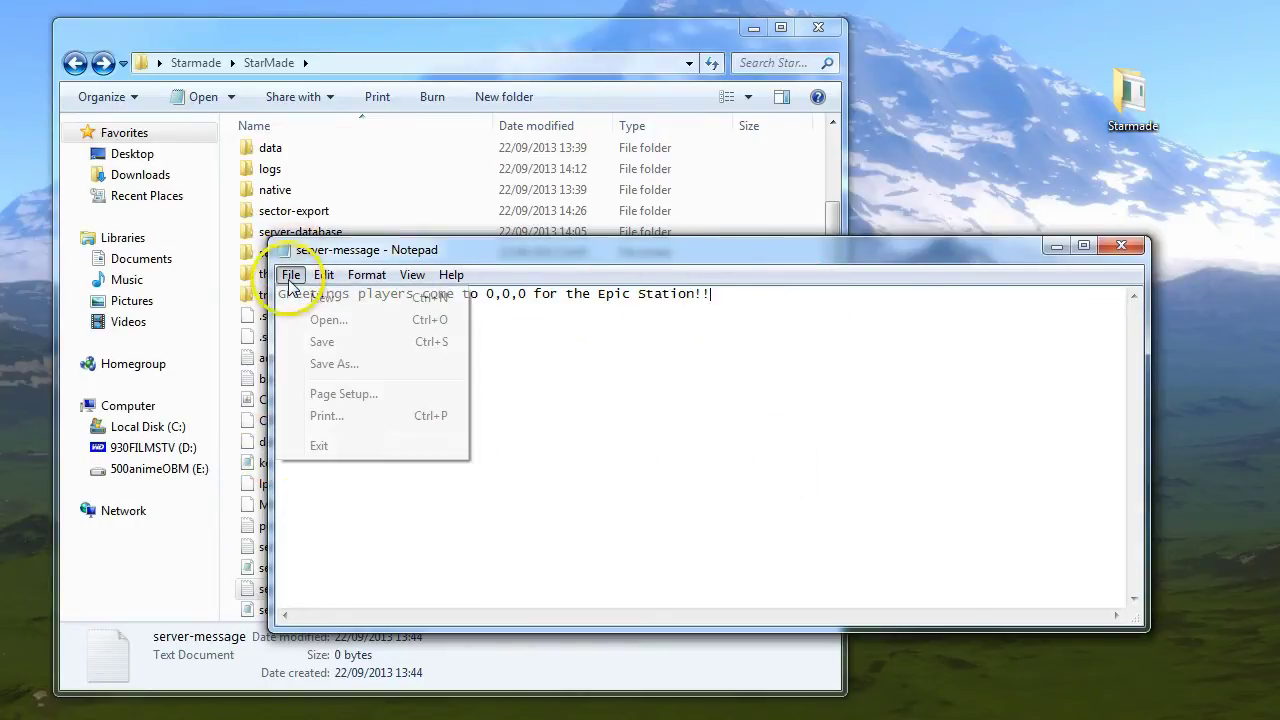
left_click(318, 340)
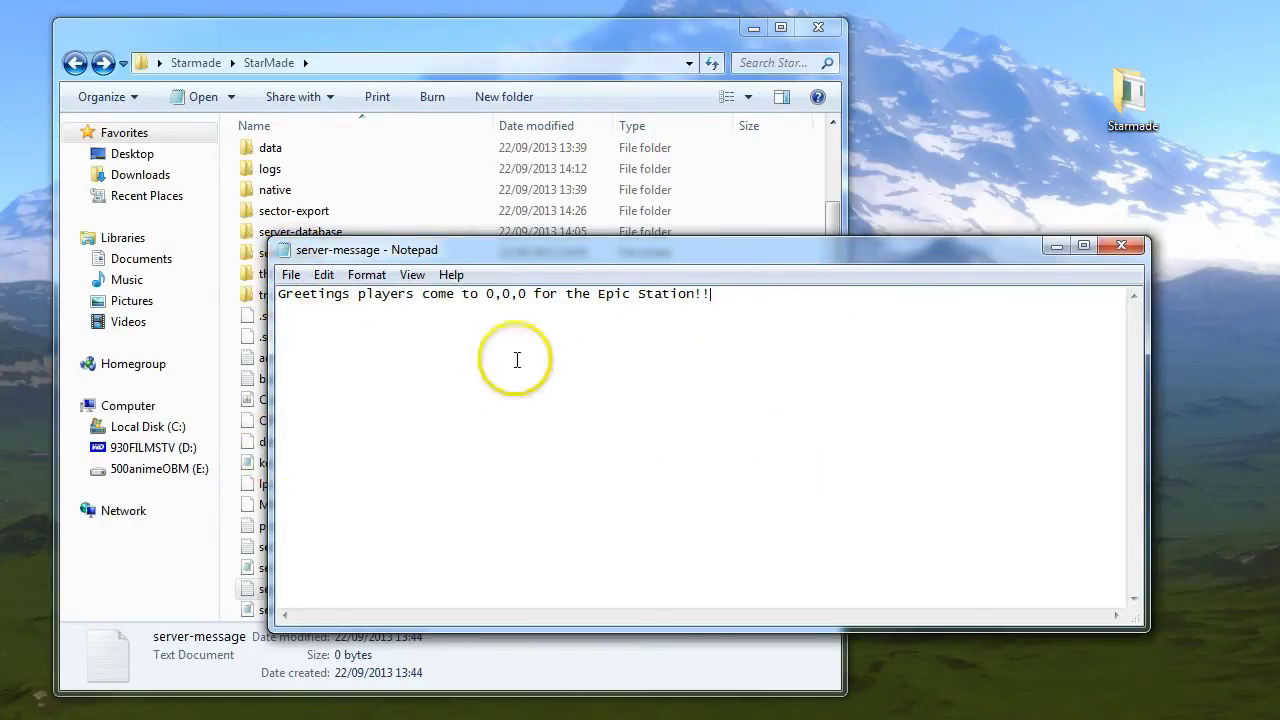
left_click(1121, 245)
- Open the settings CFG file, look through its client options down to the end, and close it
scroll(431, 461, "down", 2)
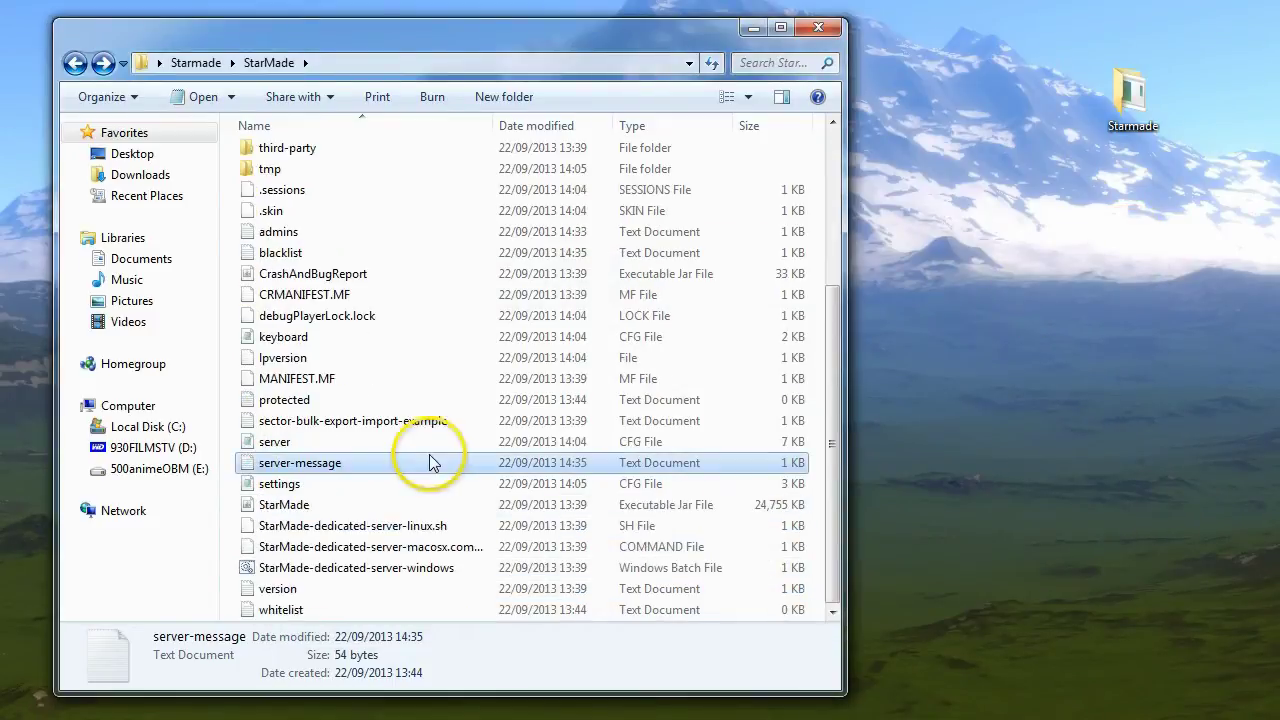
double_click(270, 484)
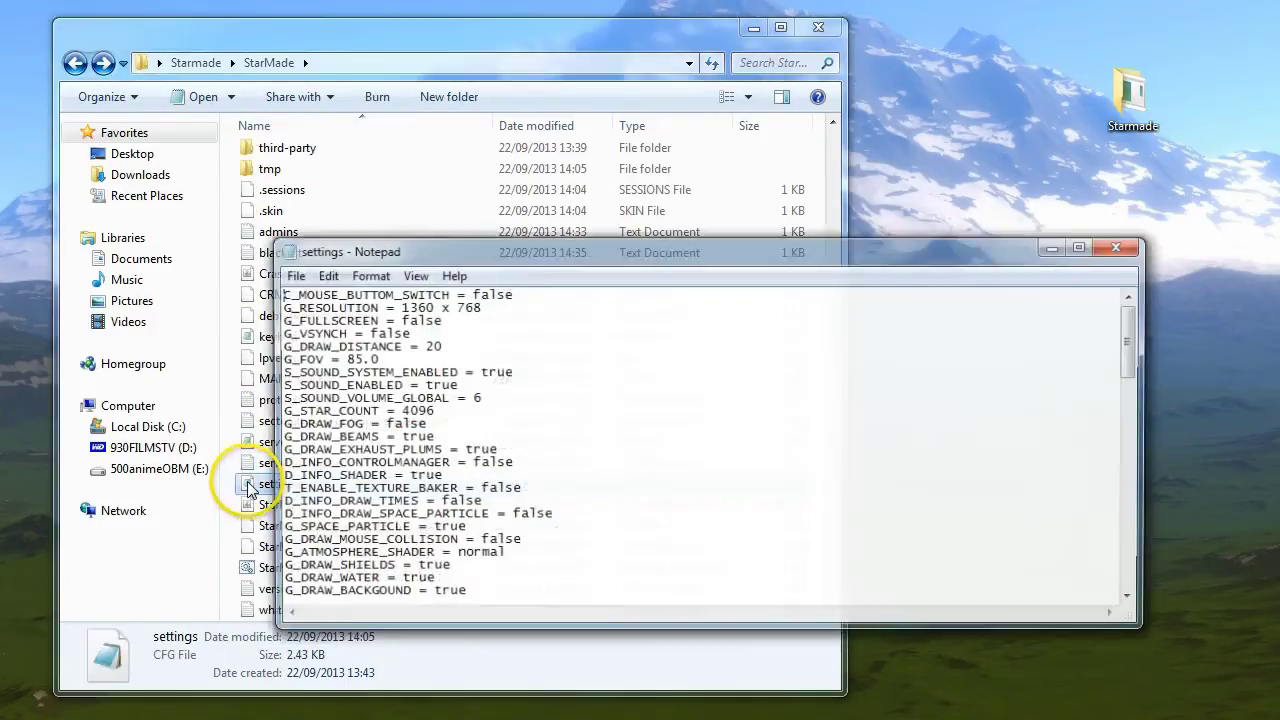
left_click_drag(647, 237, 905, 2)
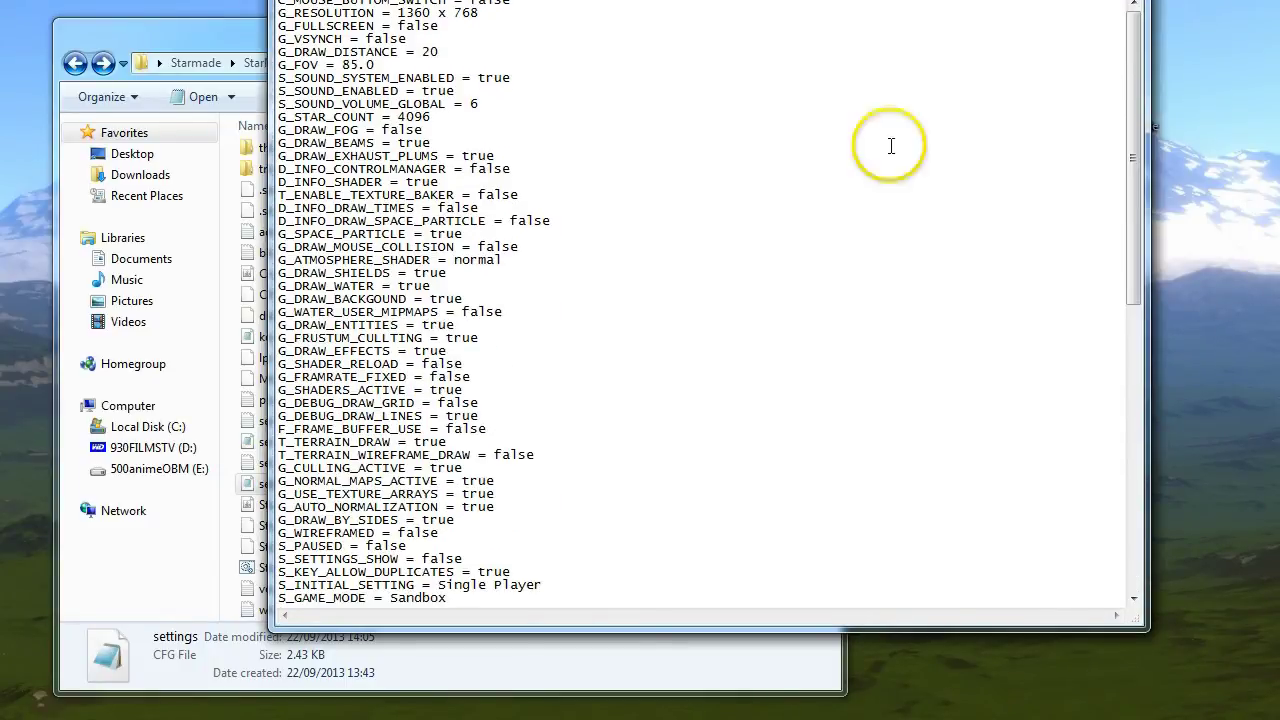
left_click(745, 306)
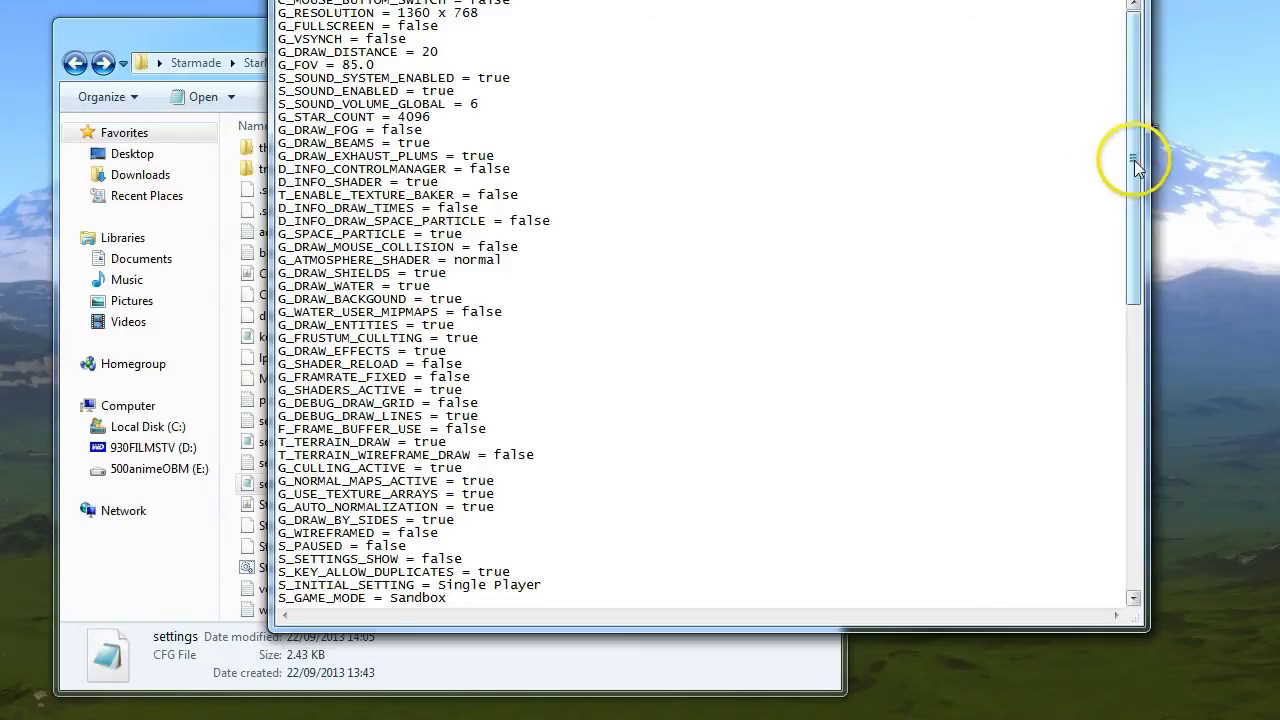
left_click_drag(1136, 168, 1147, 483)
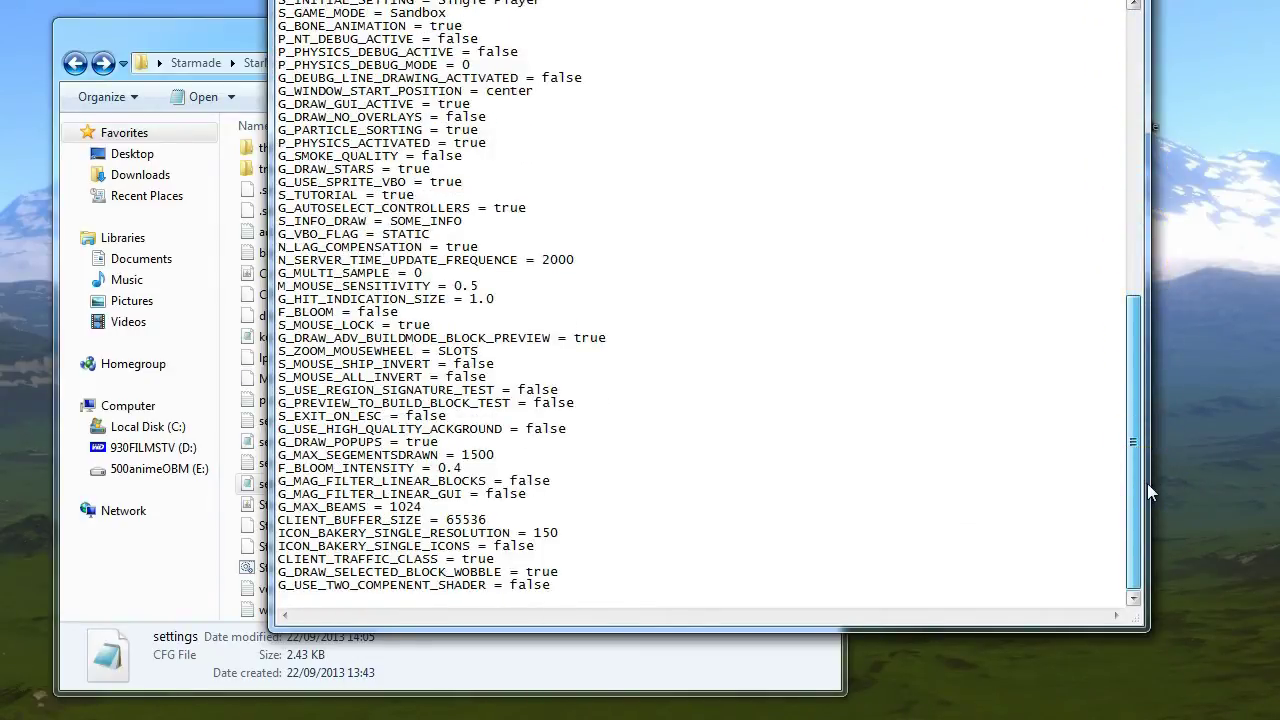
left_click_drag(1147, 483, 1147, 483)
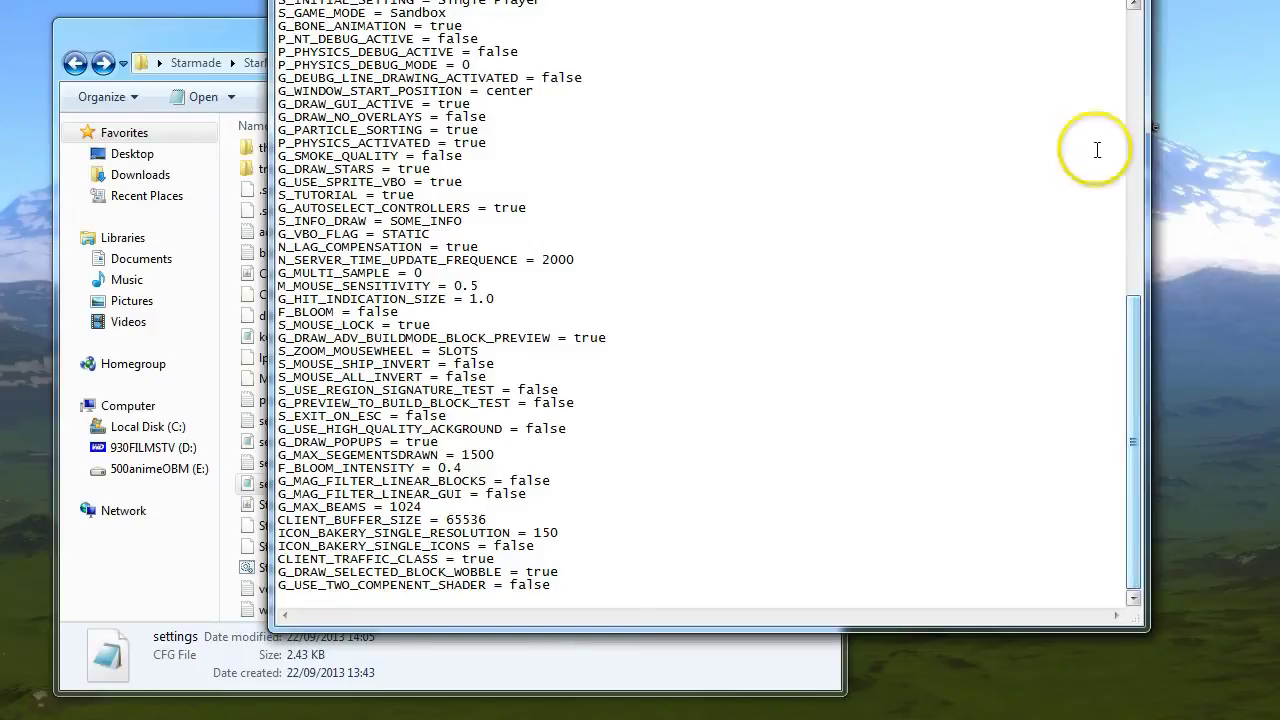
key("alt+F4")
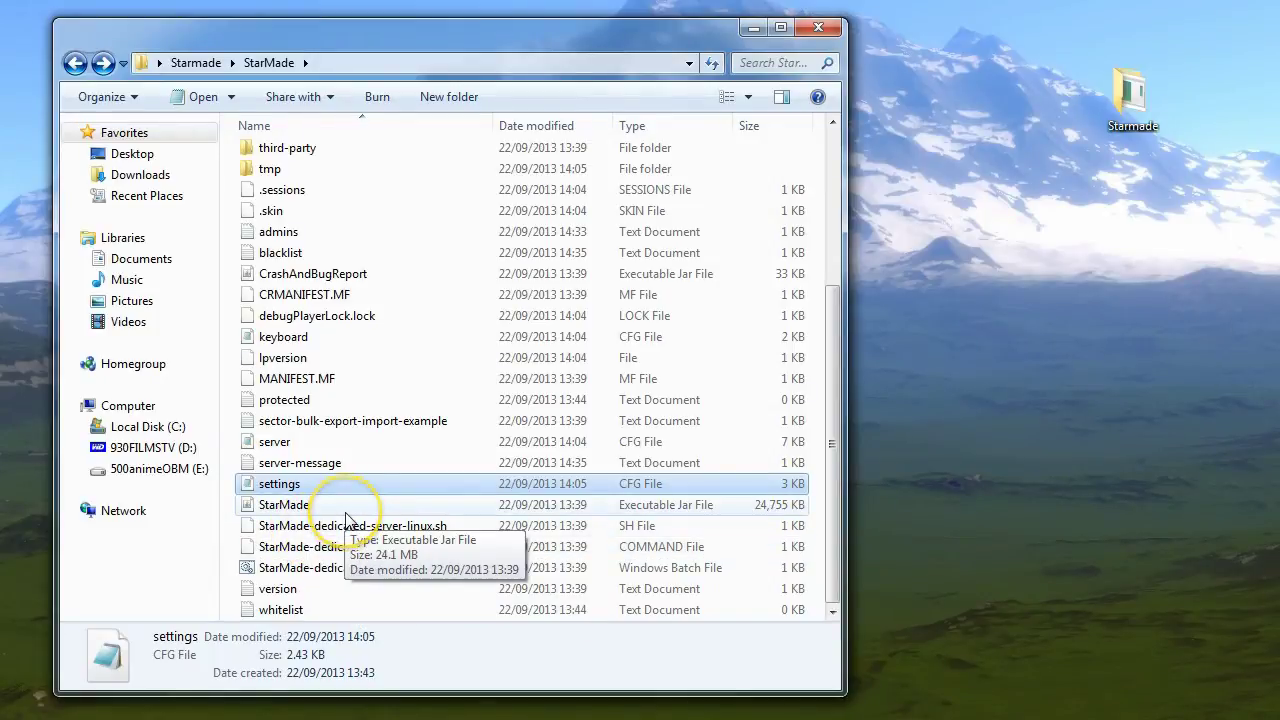
- Open the server CFG file and reposition its window so the whole window is visible
left_click(280, 441)
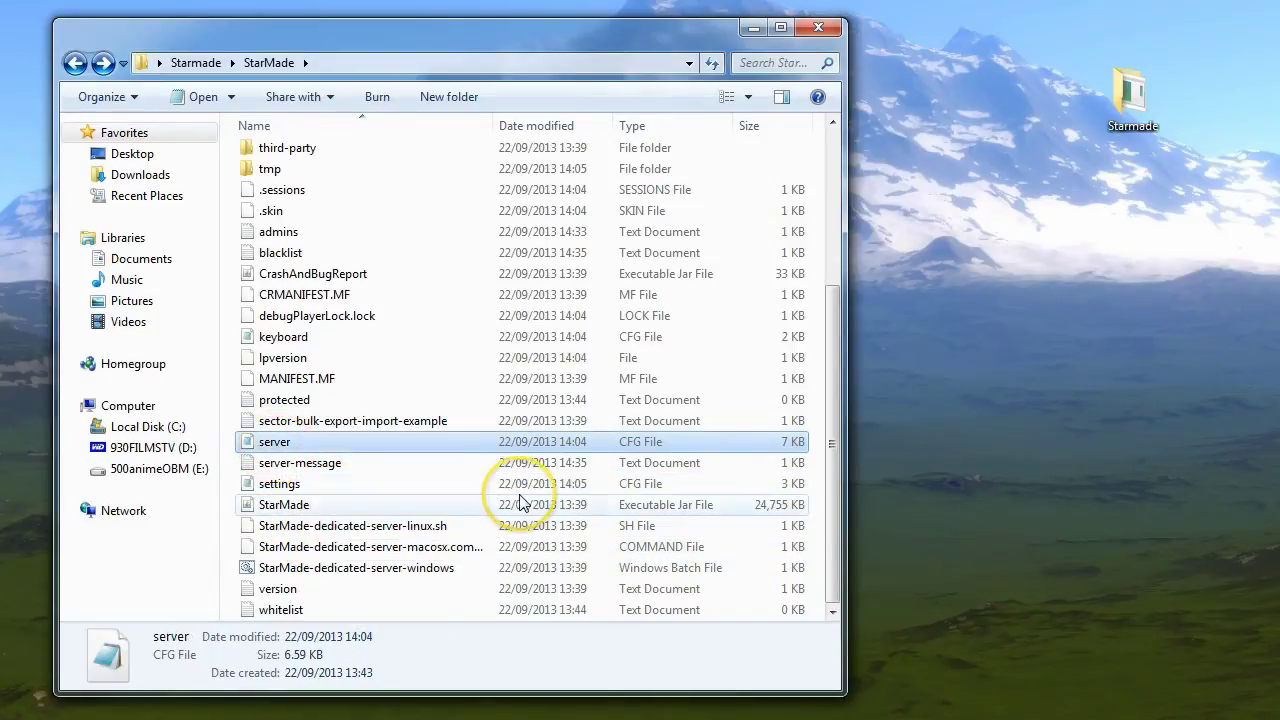
double_click(247, 443)
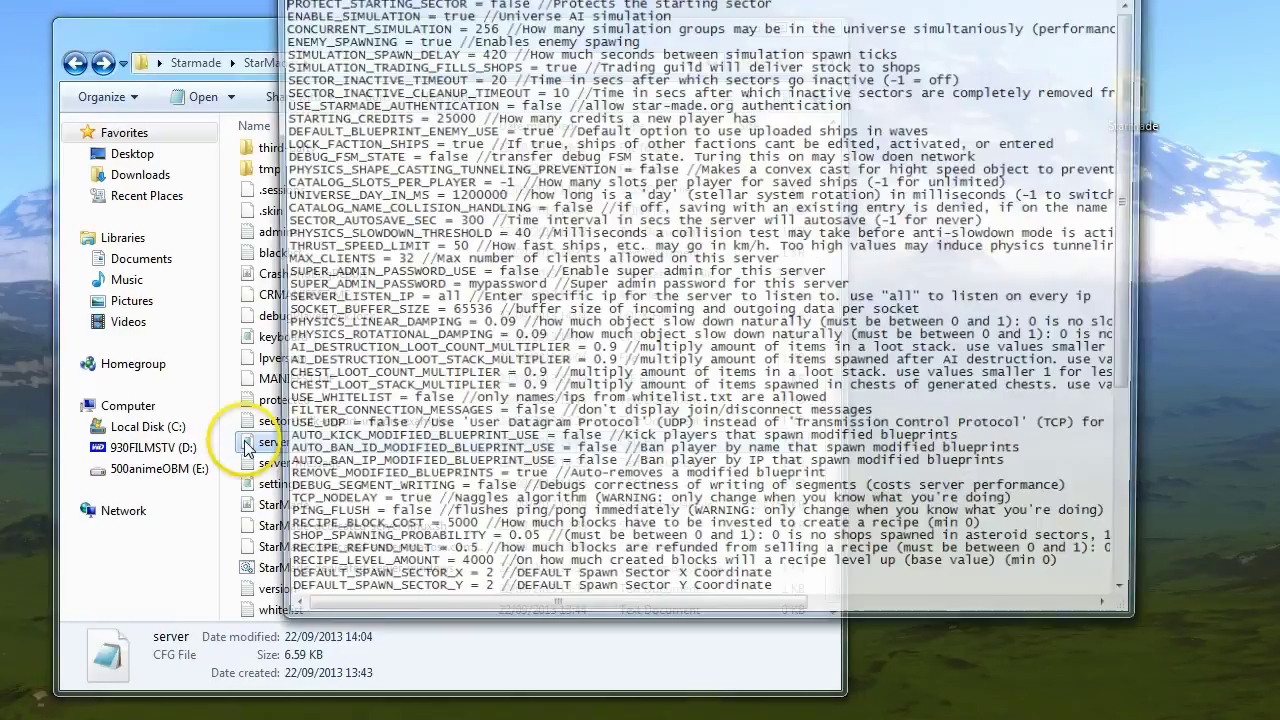
left_click_drag(960, 2, 828, 34)
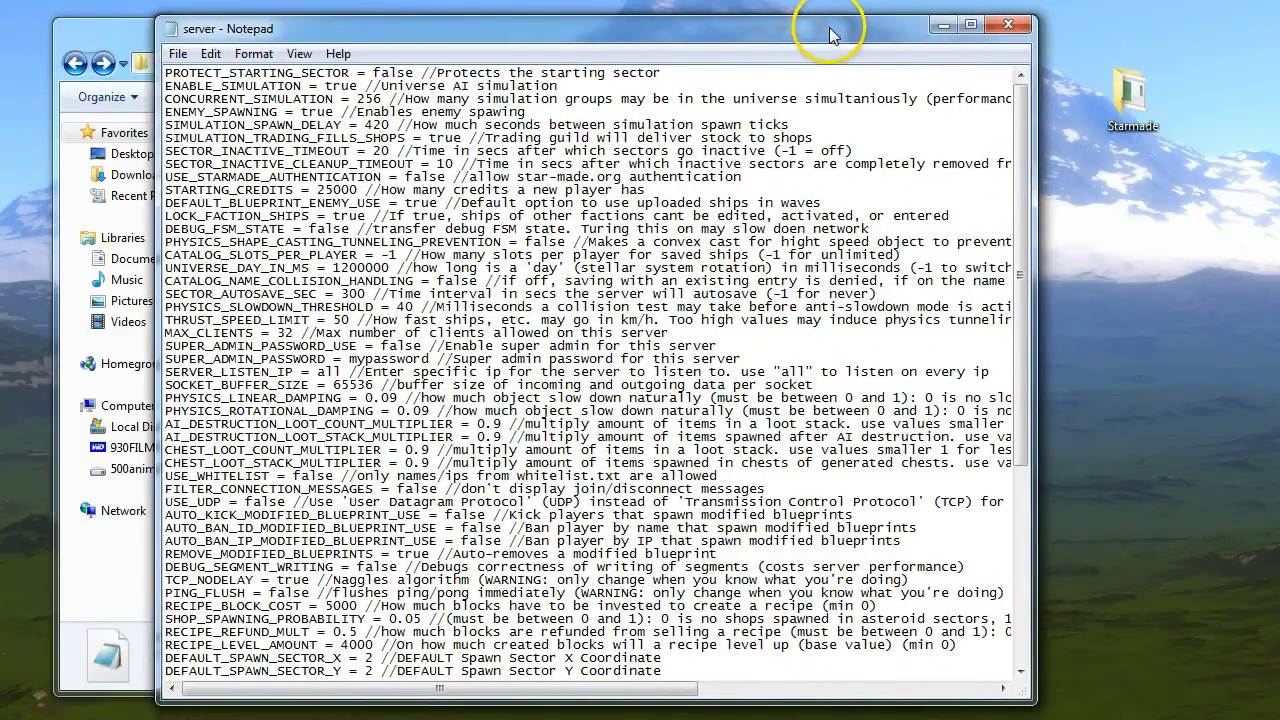
- Set PROTECT_STARTING_SECTOR to true in the server configuration
left_click(414, 72)
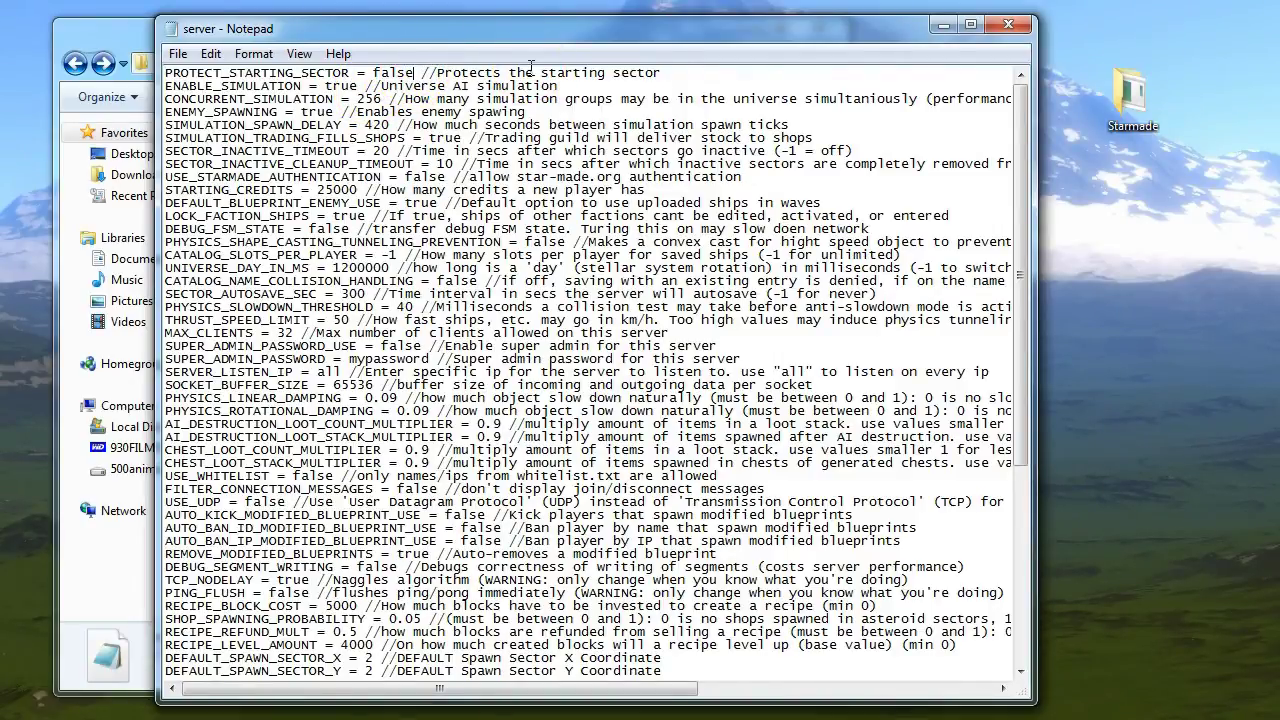
key("BackSpace")
key("BackSpace")
key("BackSpace")
key("BackSpace")
key("BackSpace")
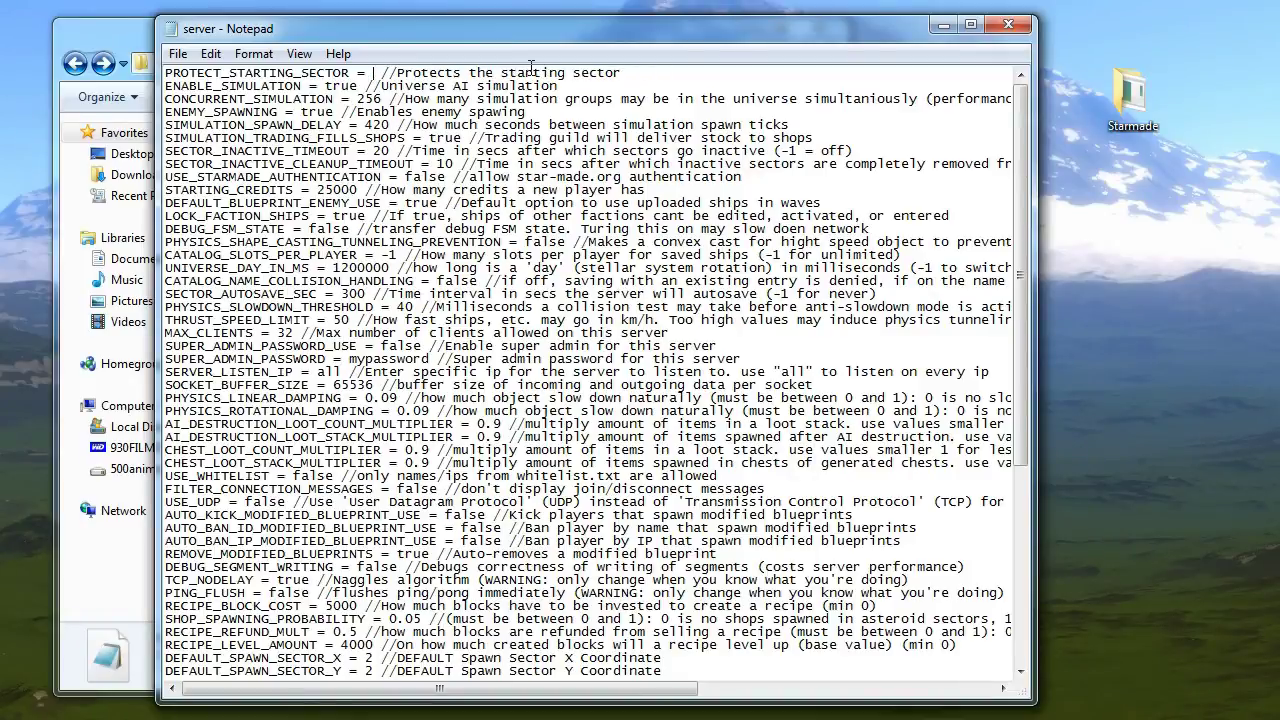
type("true")
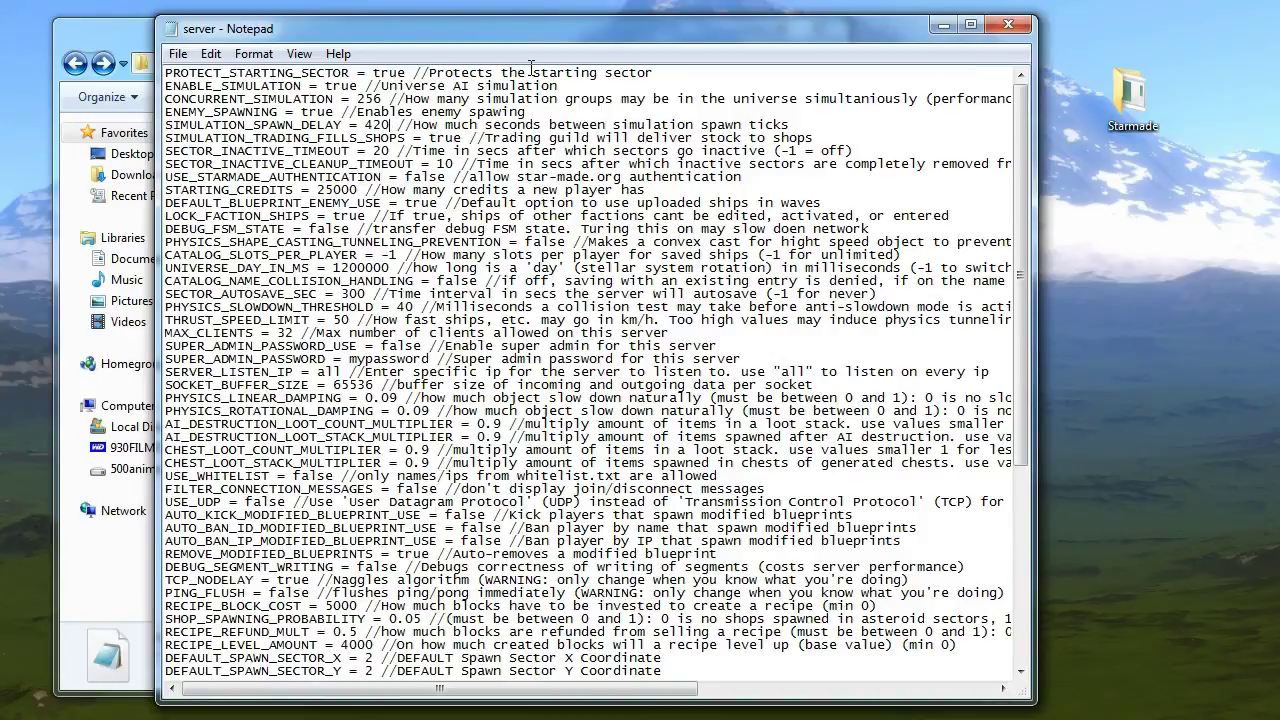
- Set STARTING_CREDITS to 50000 in the server configuration
key("Down")
key("Right")
key("Right")
key("Down")
key("Down")
key("Down")
key("Down")
key("Down")
key("Right")
key("BackSpace")
key("BackSpace")
key("BackSpace")
key("BackSpace")
key("BackSpace")
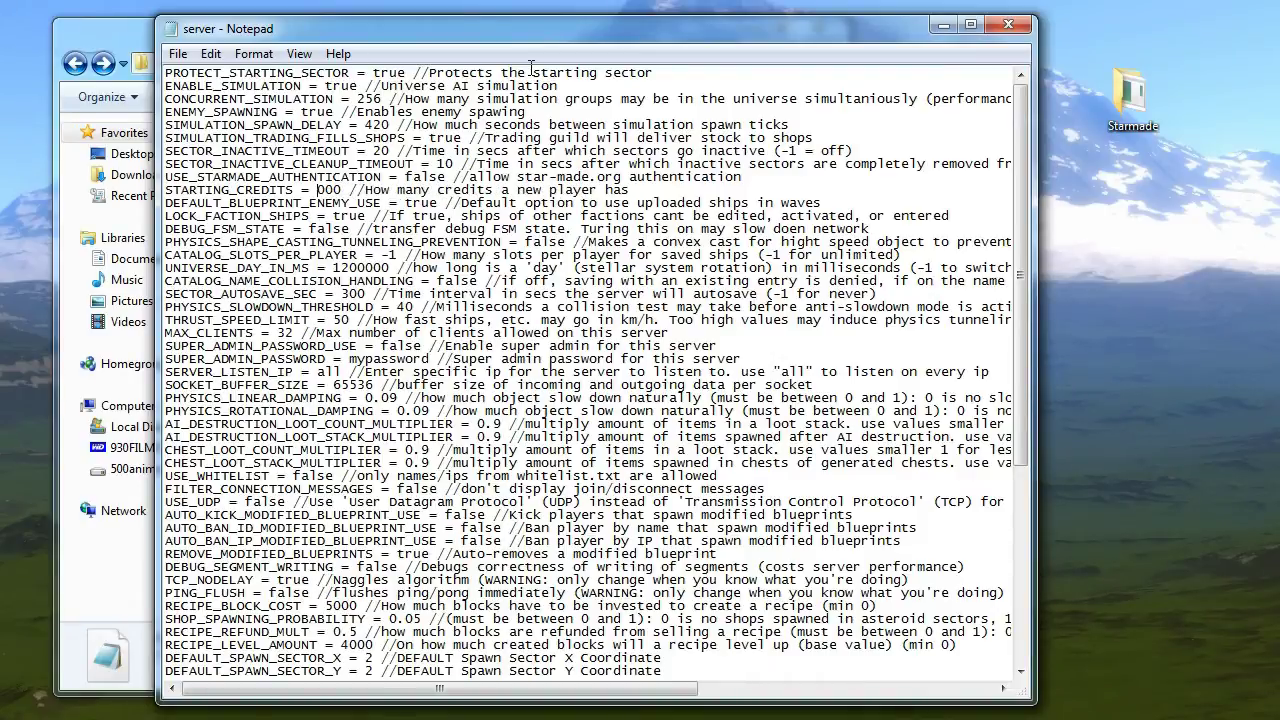
type("50000")
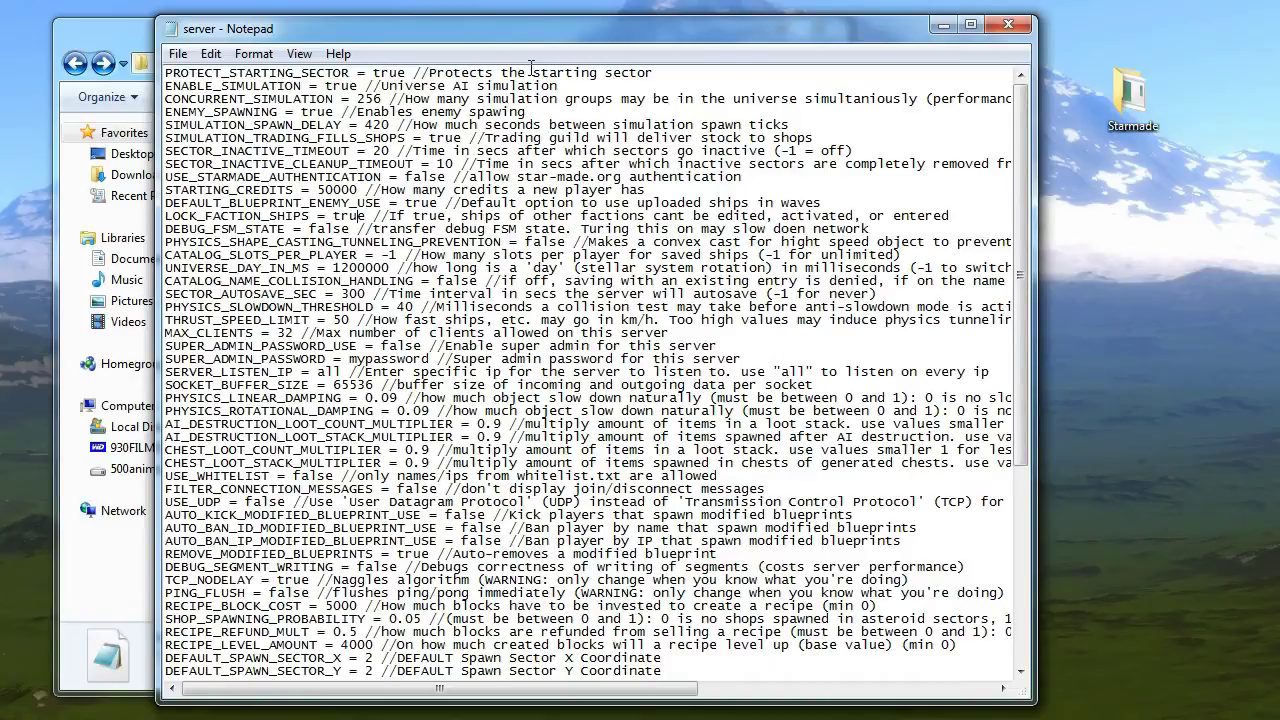
- Read the full comment on the PHYSICS_SHAPE_CASTING_TUNNELING_PREVENTION line, including the part beyond the visible text area
key("Left")
key("Left")
key("Left")
key("Left")
key("Left")
key("Down")
key("Down")
key("Left")
key("Left")
key("Left")
key("Left")
key("Left")
key("Left")
key("Left")
key("Left")
key("Left")
key("Left")
key("Left")
key("Left")
key("Left")
key("Left")
key("Left")
key("Left")
key("Left")
key("Right")
key("Right")
key("Right")
key("Right")
key("Right")
key("Right")
key("Right")
key("Right")
key("Right")
key("Right")
key("Right")
key("Right")
key("Right")
key("Right")
key("Right")
key("Right")
key("Right")
key("Right")
key("Right")
key("Right")
key("Right")
key("Right")
key("Right")
key("Right")
key("Right")
key("Right")
key("Right")
key("Right")
key("Right")
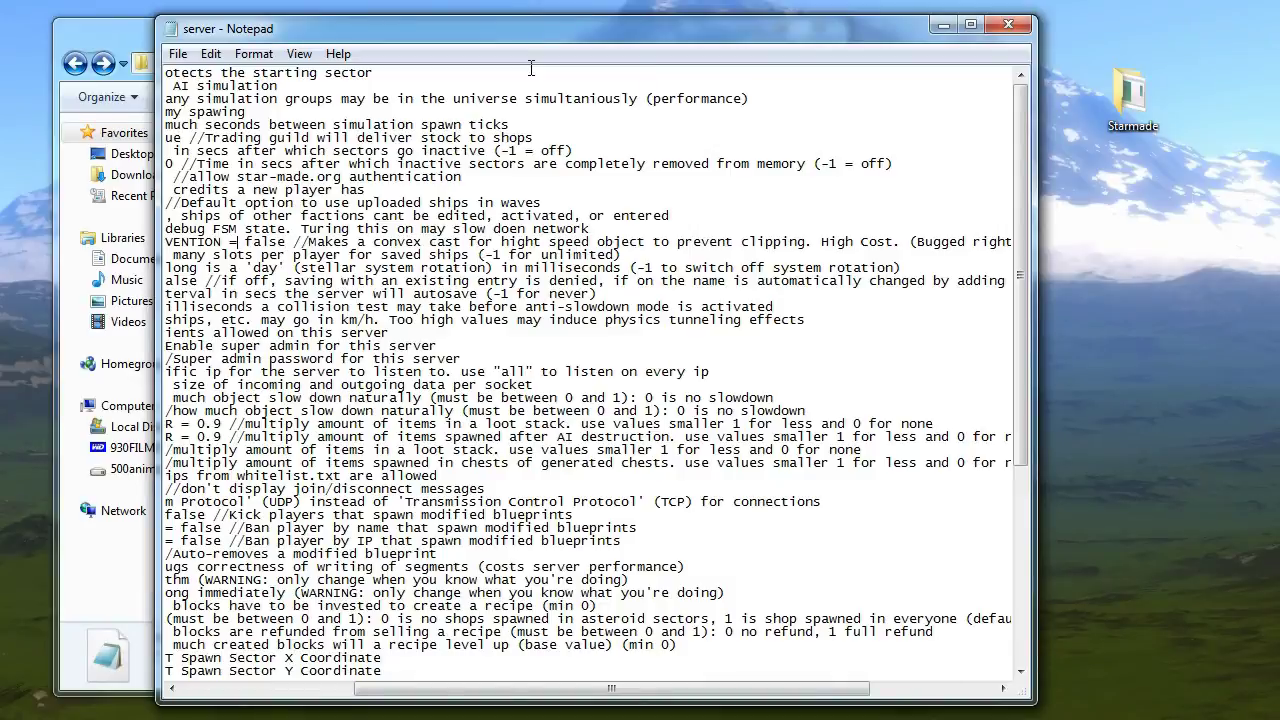
key("Left")
key("Left")
key("Left")
key("Left")
key("Left")
key("Left")
key("Left")
key("Left")
key("Left")
key("Left")
key("Left")
key("Left")
key("Left")
key("Left")
key("Left")
key("Left")
key("Left")
key("Left")
key("Left")
key("Left")
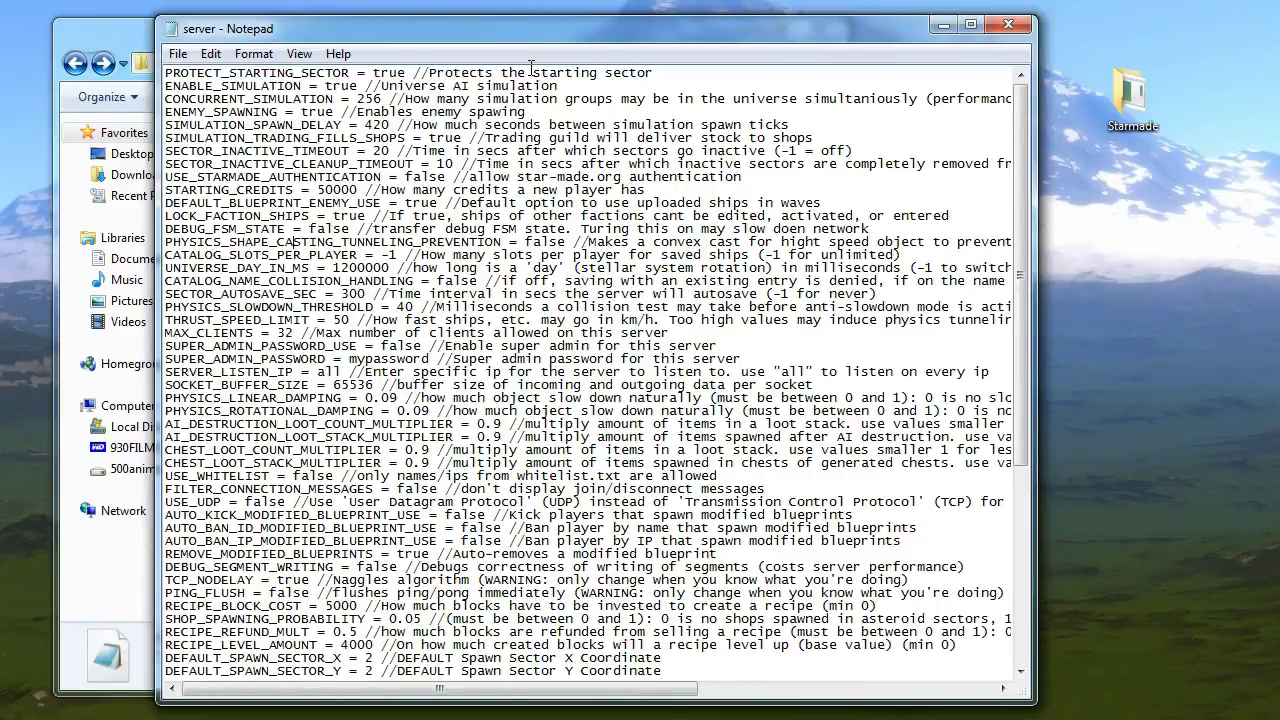
- Examine the CATALOG_SLOTS_PER_PLAYER line and read the full comment on the UNIVERSE_DAY_IN_MS setting
key("Down")
key("Left")
key("Left")
key("Left")
key("Down")
key("Up")
key("End")
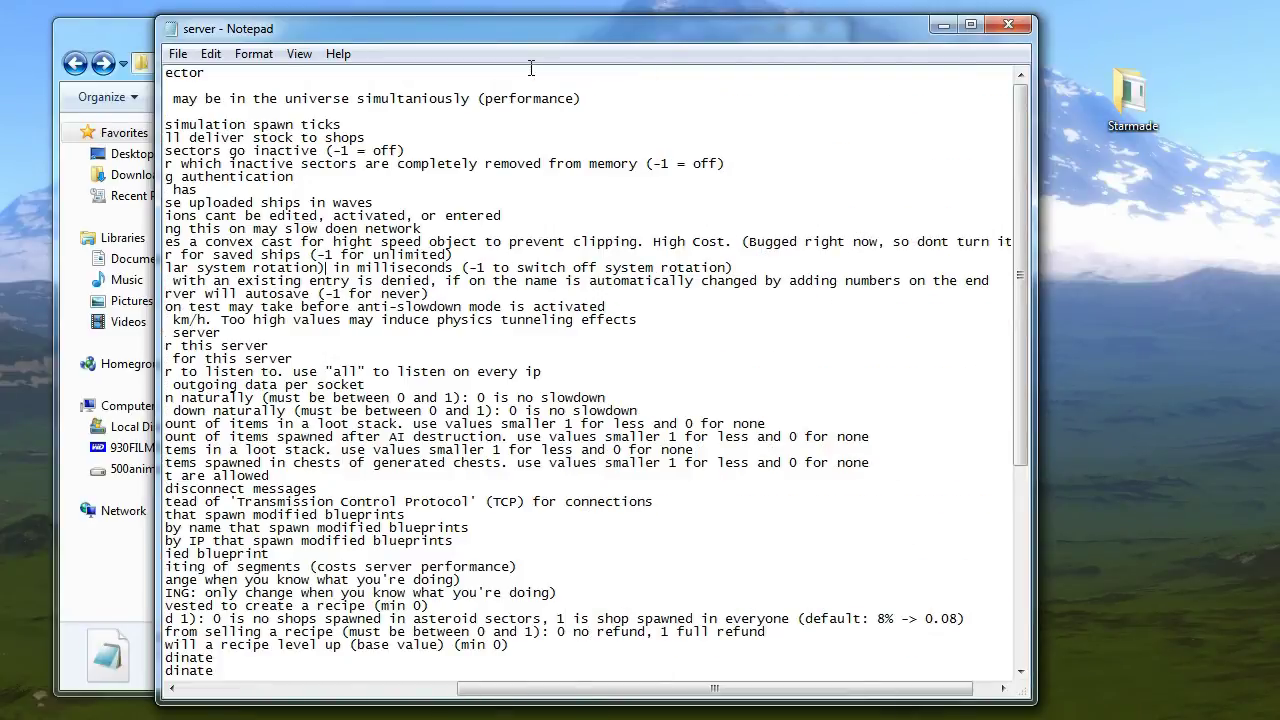
key("Left")
key("Left")
key("Left")
key("Left")
key("Left")
key("Left")
key("Left")
key("Left")
key("Left")
key("Left")
key("Left")
key("Left")
key("Left")
key("Left")
key("Left")
key("Left")
key("Left")
key("Left")
key("Left")
key("Left")
key("Left")
key("Left")
key("Left")
key("Left")
key("Left")
key("Left")
key("Left")
key("Left")
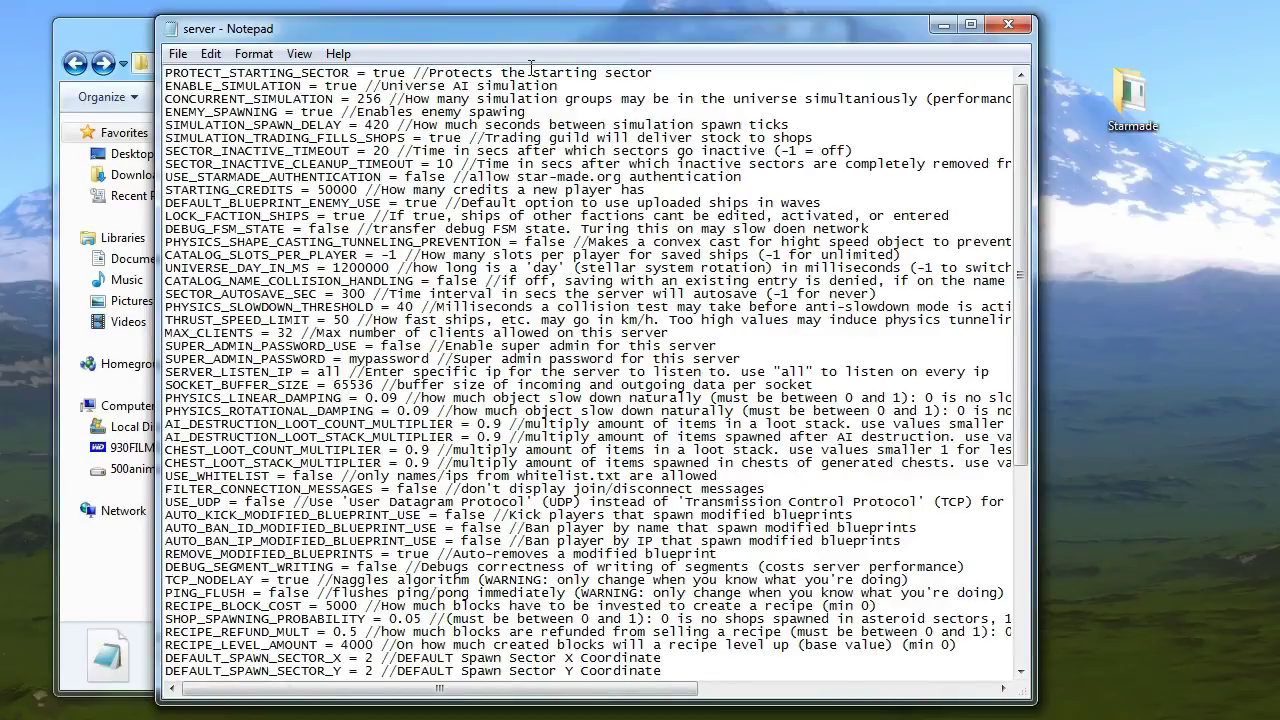
- Set THRUST_SPEED_LIMIT to 120 in the server configuration
key("Up")
key("Up")
key("Down")
key("Right")
key("Right")
key("Right")
key("Right")
key("Right")
key("Down")
key("BackSpace")
key("BackSpace")
type("120")
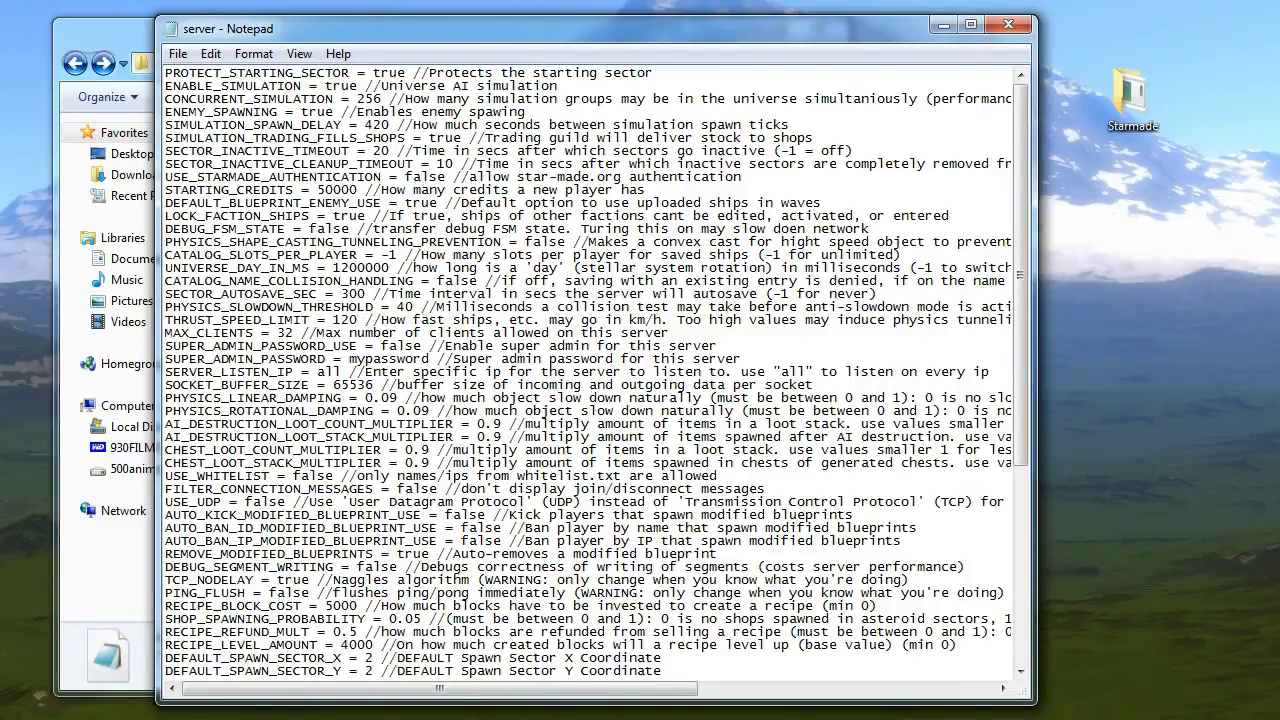
- Set MAX_CLIENTS to 20 in the server configuration
key("Down")
key("BackSpace")
key("BackSpace")
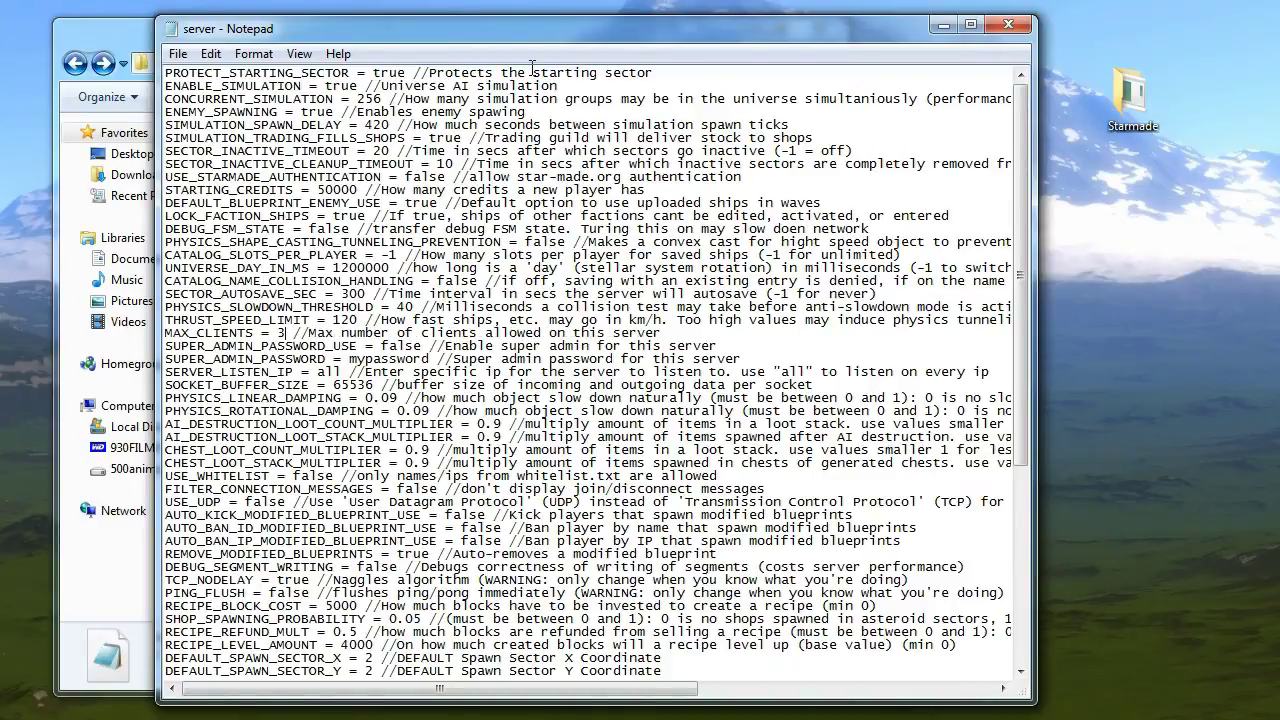
type("20")
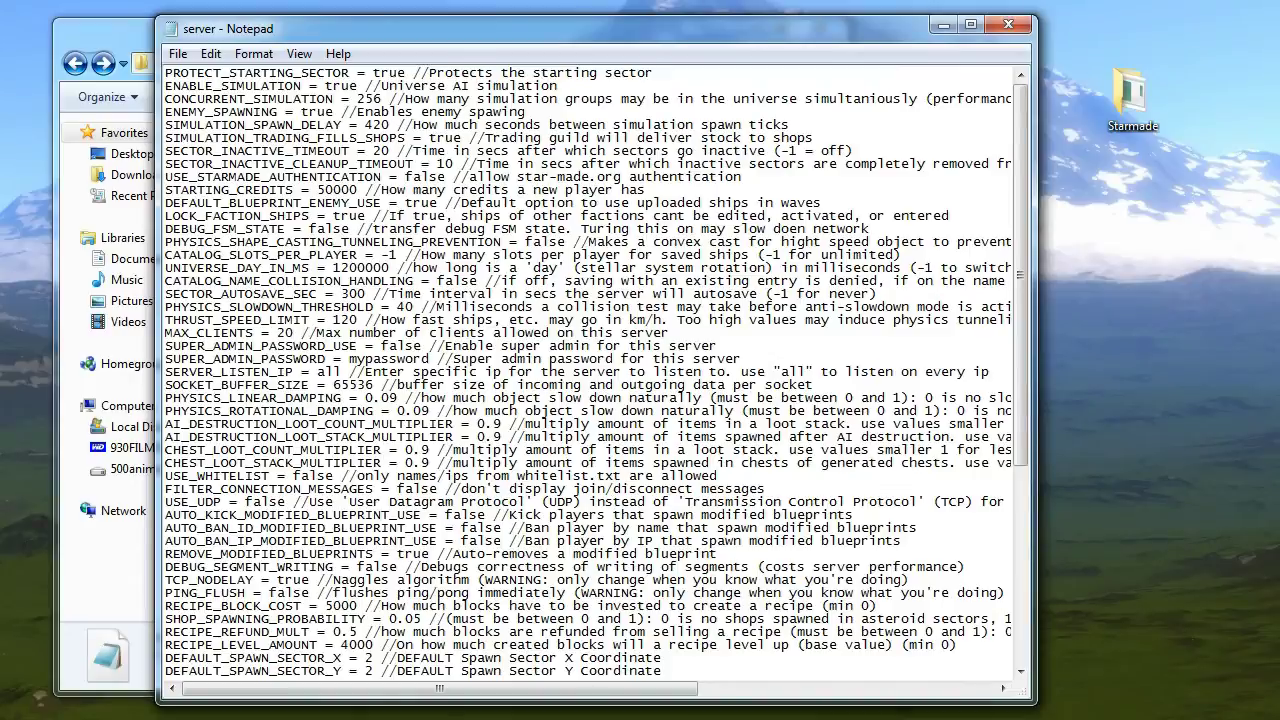
- Examine the super admin password, SERVER_LISTEN_IP and SOCKET_BUFFER_SIZE settings below MAX_CLIENTS
key("Down")
key("Down")
key("Down")
key("Down")
key("Up")
key("Down")
key("Right")
key("Right")
key("Right")
key("Right")
- Set AI_DESTRUCTION_LOOT_COUNT_MULTIPLIER to 0.2 and AI_DESTRUCTION_LOOT_STACK_MULTIPLIER to 0.1
key("Down")
key("Down")
key("Down")
key("Up")
key("BackSpace")
type("2")
key("Down")
key("BackSpace")
type("1")
- Set CHEST_LOOT_COUNT_MULTIPLIER to 0.3 and CHEST_LOOT_STACK_MULTIPLIER to 0.2
key("Down")
key("BackSpace")
type("3")
key("Down")
key("BackSpace")
type("2")
- Set USE_WHITELIST to true in the server configuration
key("Down")
key("Down")
key("Down")
key("Up")
key("BackSpace")
key("BackSpace")
key("BackSpace")
key("BackSpace")
key("BackSpace")
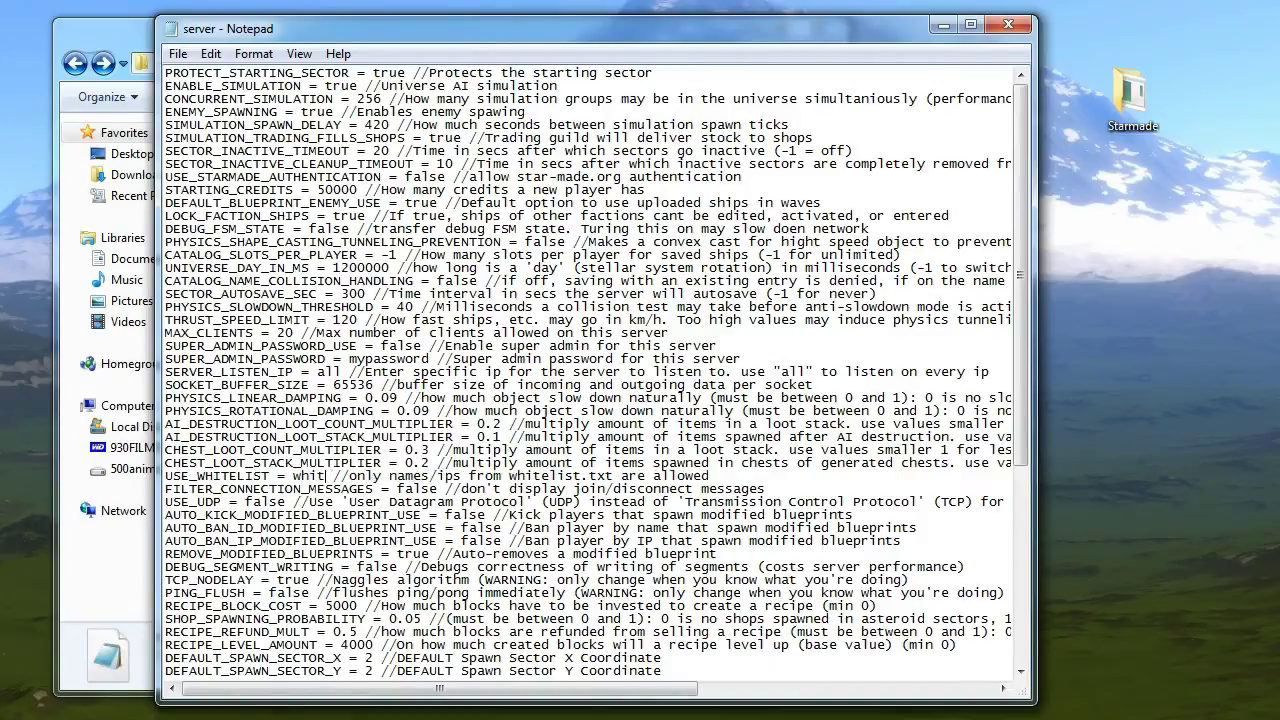
type("true")
- Set RECIPE_BLOCK_COST to 500 in the server configuration
key("Down")
key("Down")
key("Down")
key("Down")
key("Down")
key("Down")
key("Down")
key("Up")
key("Up")
key("BackSpace")
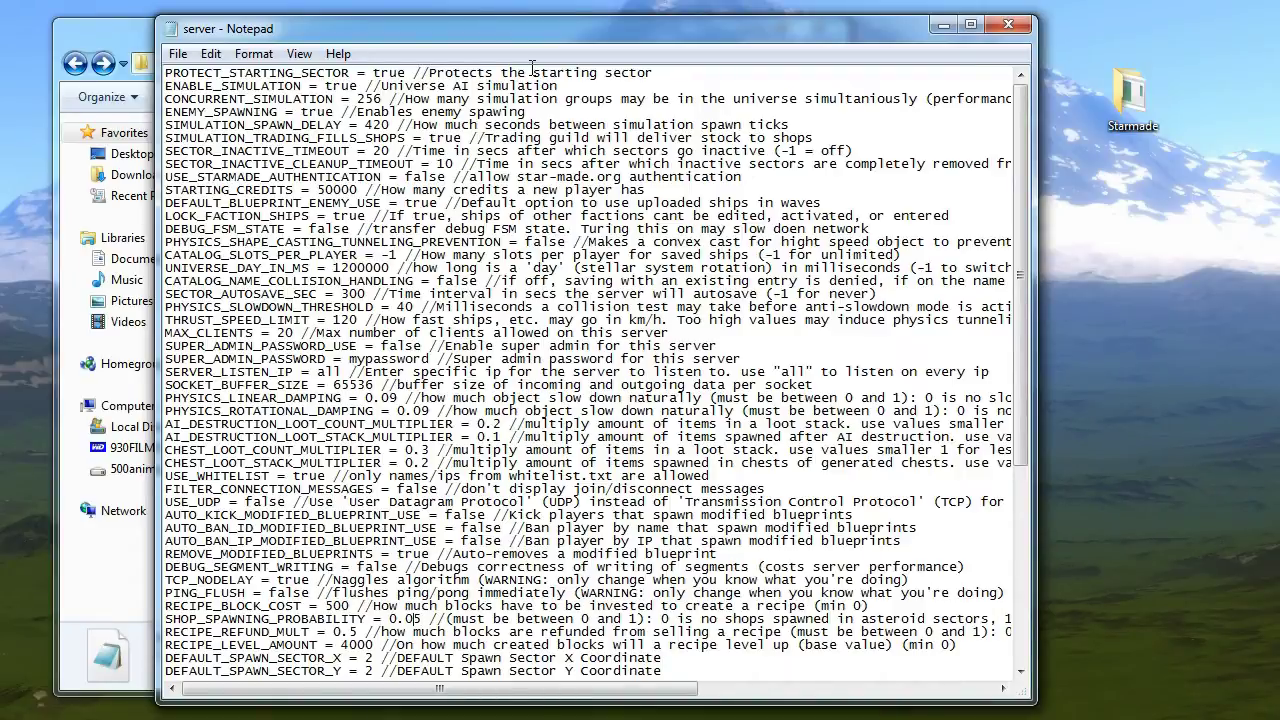
- Set RECIPE_REFUND_MULT to 0.25 in the server configuration
key("Down")
key("BackSpace")
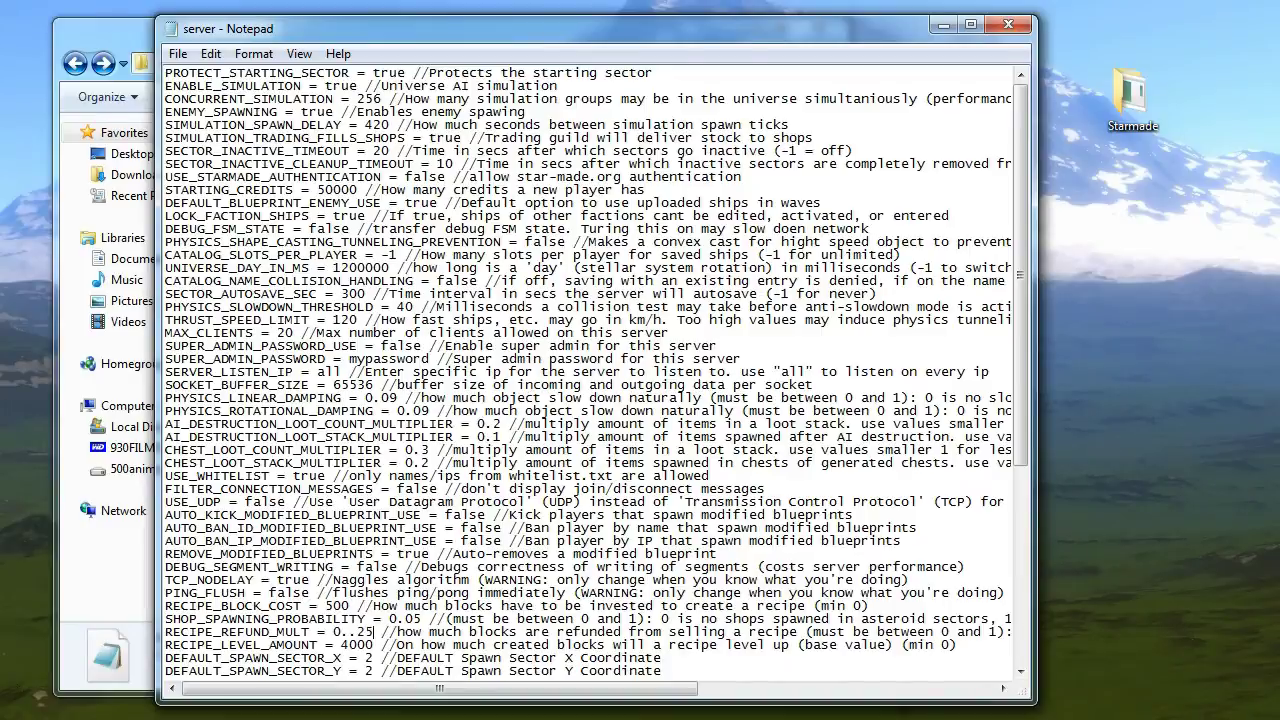
type("25")
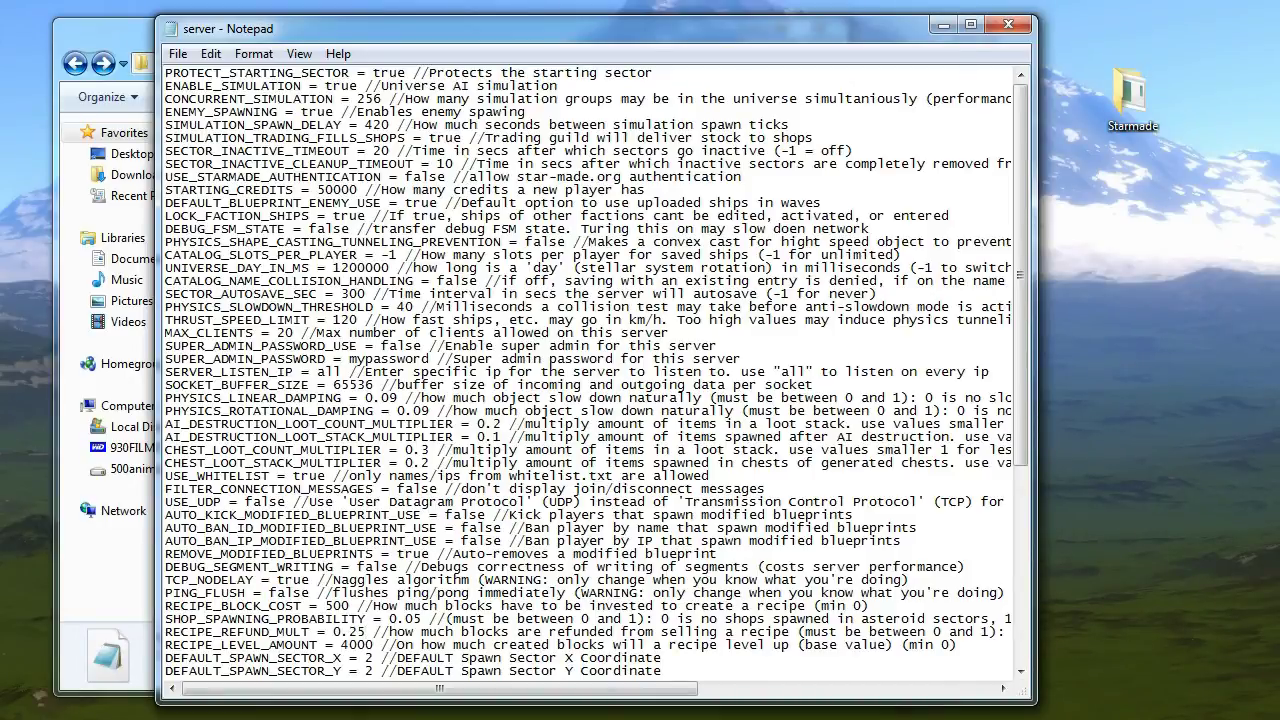
key("BackSpace")
key("BackSpace")
type("5")
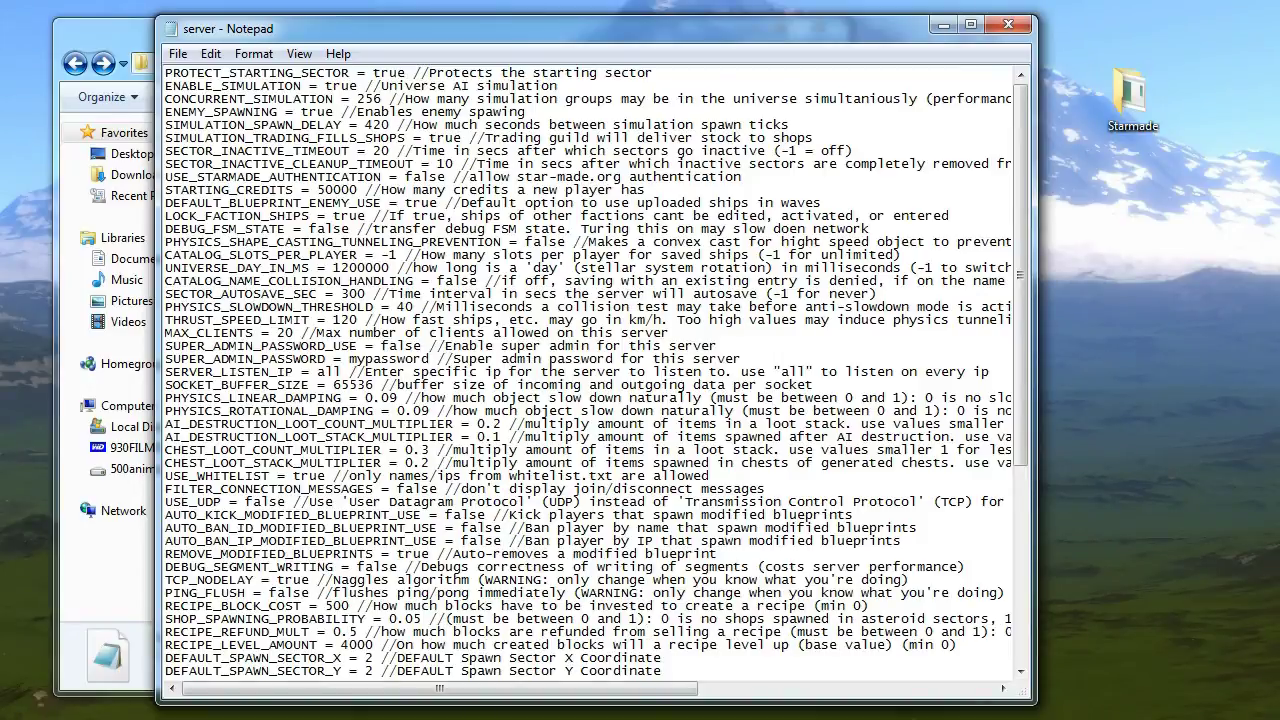
key("BackSpace")
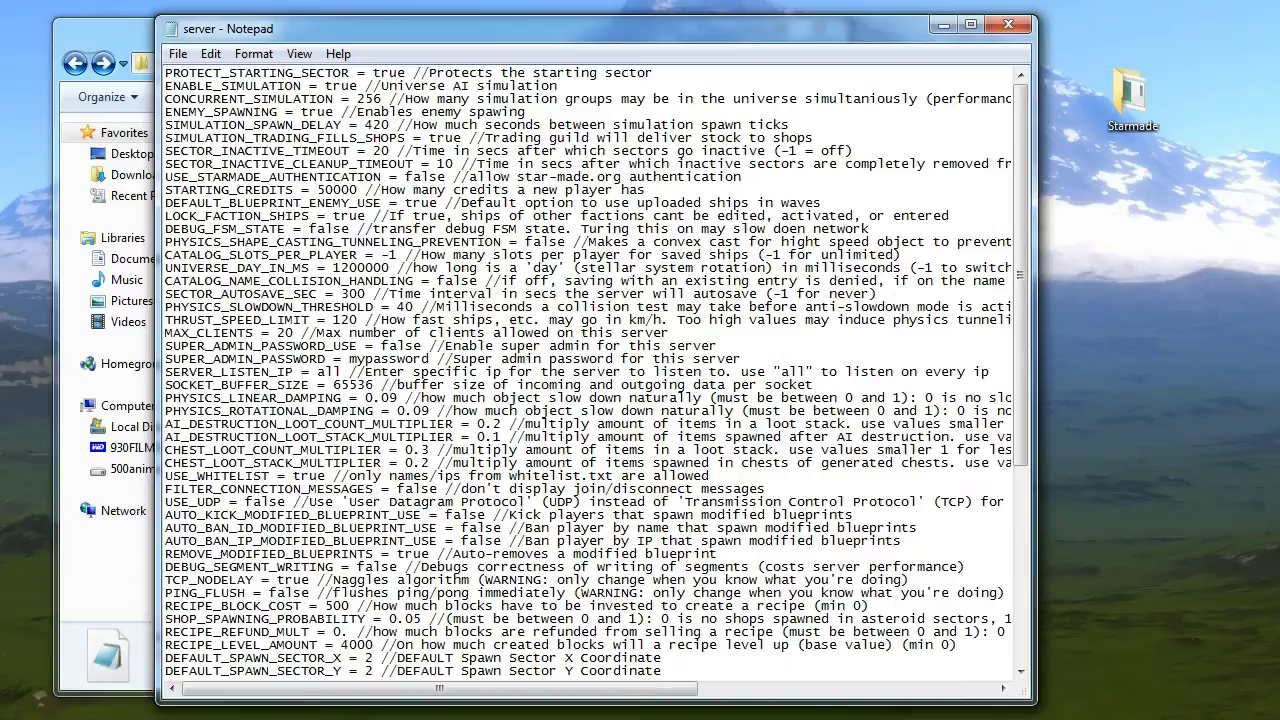
type("25")
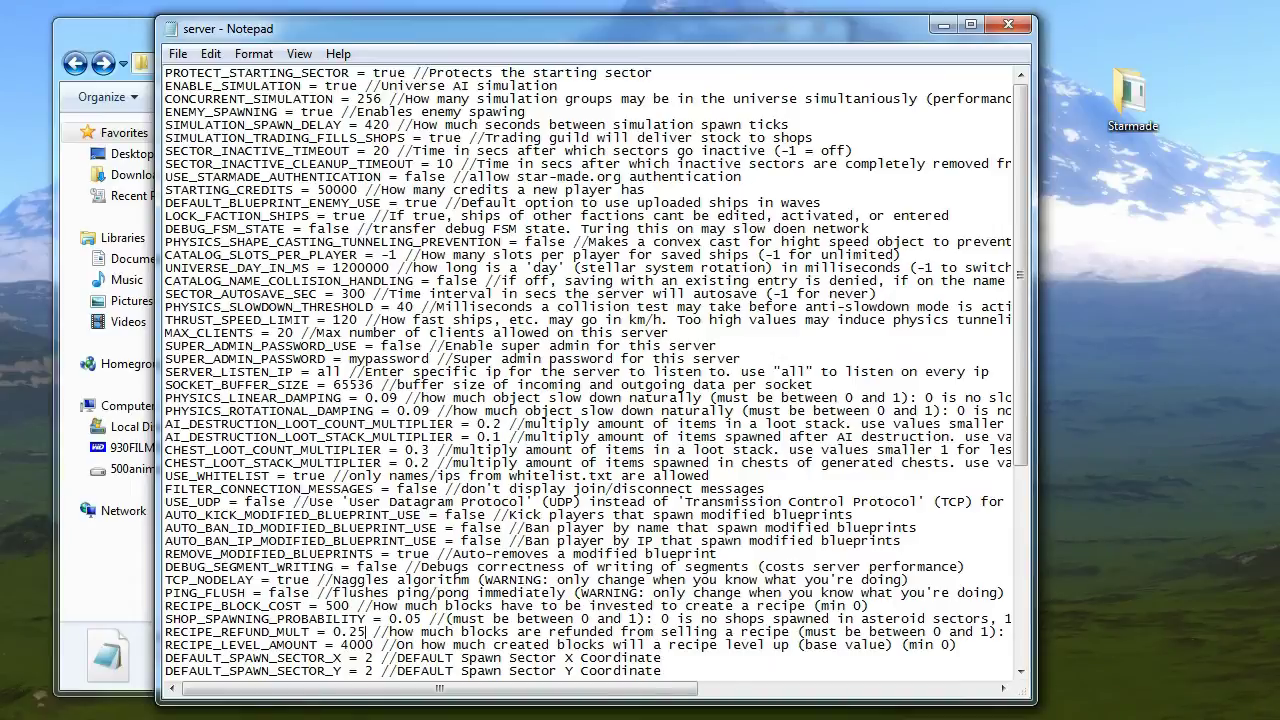
- Set RECIPE_LEVEL_AMOUNT to 400000 in the server configuration
left_click(361, 605)
key("Up")
key("Down")
type("00")
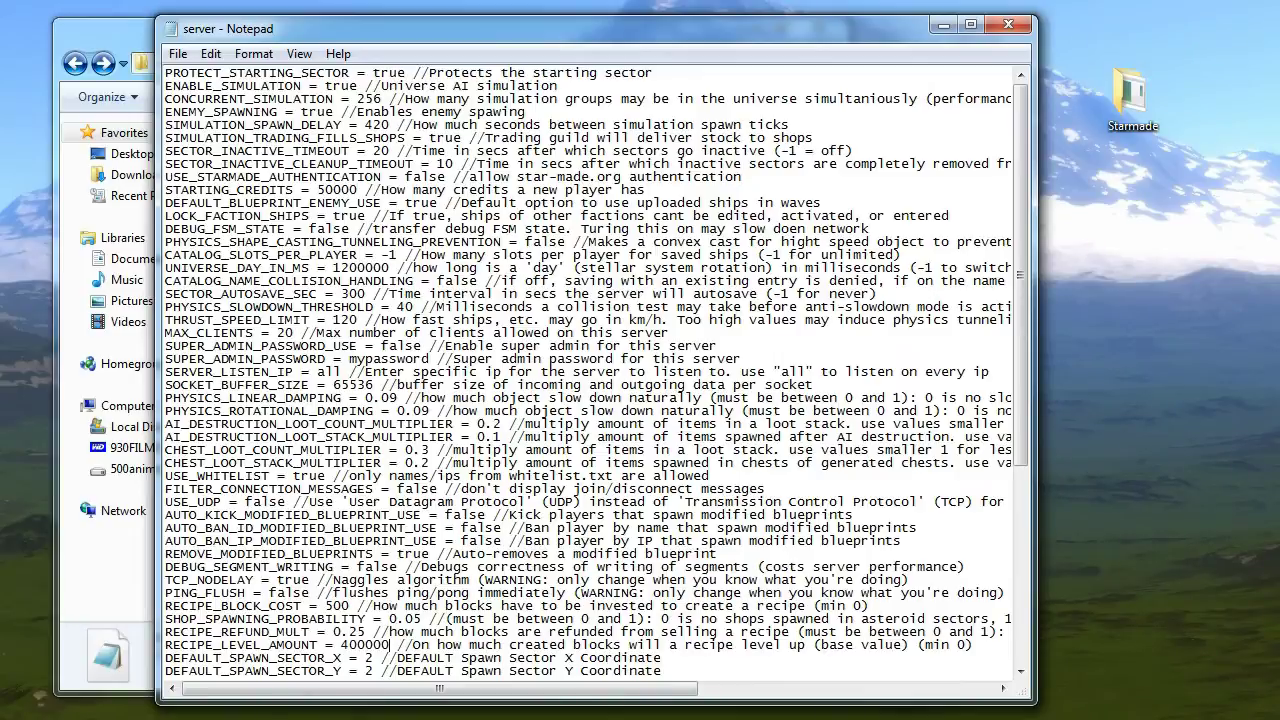
- Examine the default spawn sector and rotating spawn point coordinates, down to the player death punishment settings
key("Down")
key("Down")
key("Down")
key("Down")
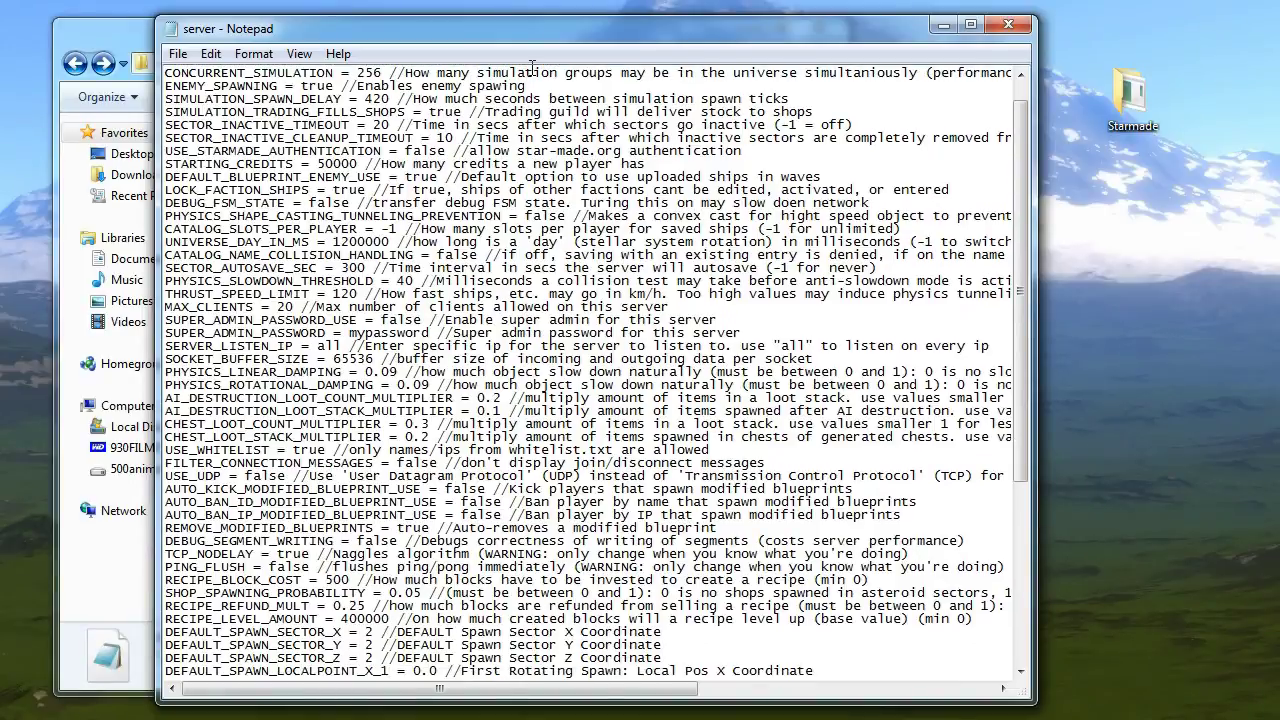
key("Up")
key("Up")
key("Up")
key("Down")
key("Down")
key("Down")
key("Down")
key("Down")
key("Down")
key("Down")
key("Down")
key("Down")
key("Down")
key("Down")
key("Down")
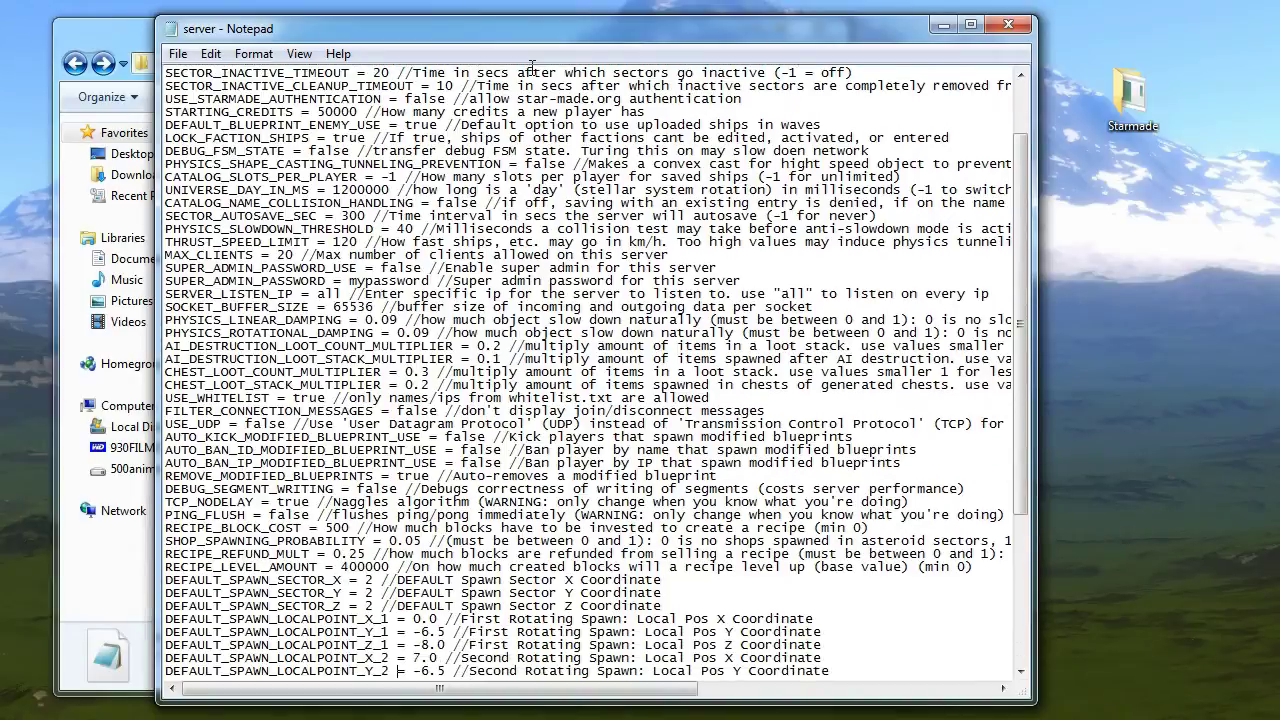
key("Down")
key("Down")
key("Down")
key("Down")
key("Down")
key("Down")
key("Down")
key("Down")
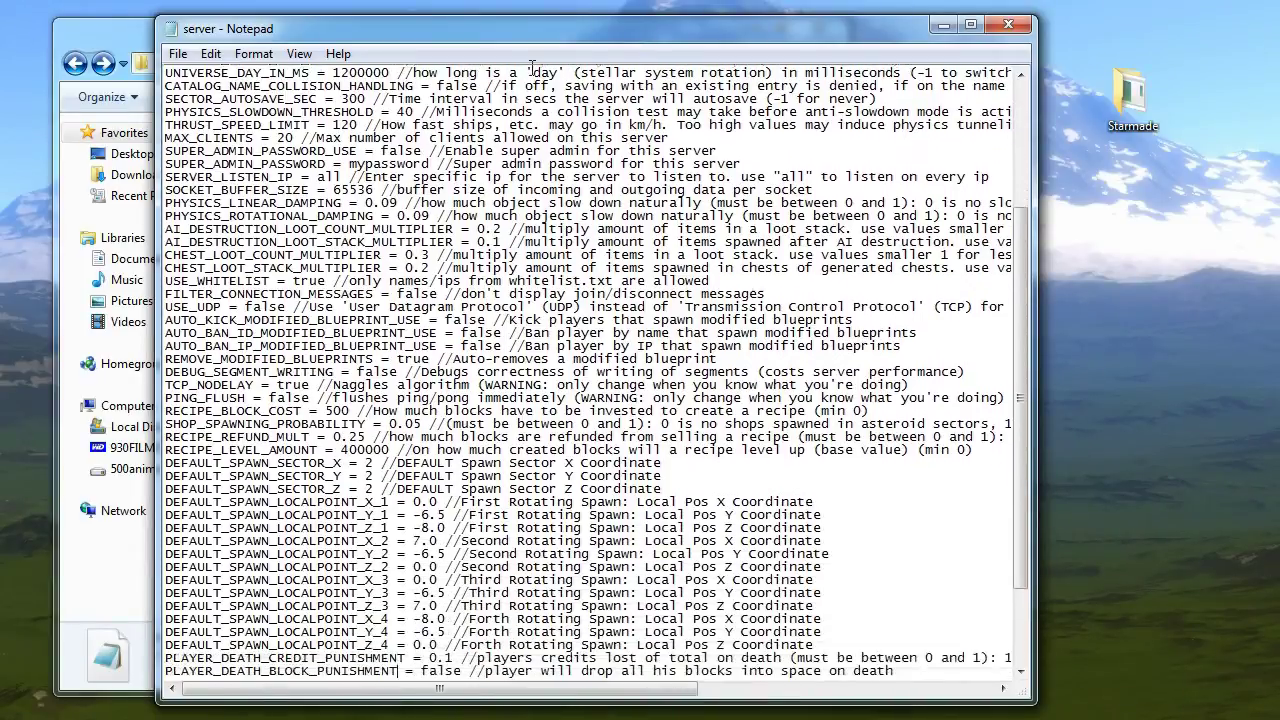
- Try a different decimal for PLAYER_DEATH_CREDIT_PUNISHMENT by entering 5, and set the value back to 0.1
key("Up")
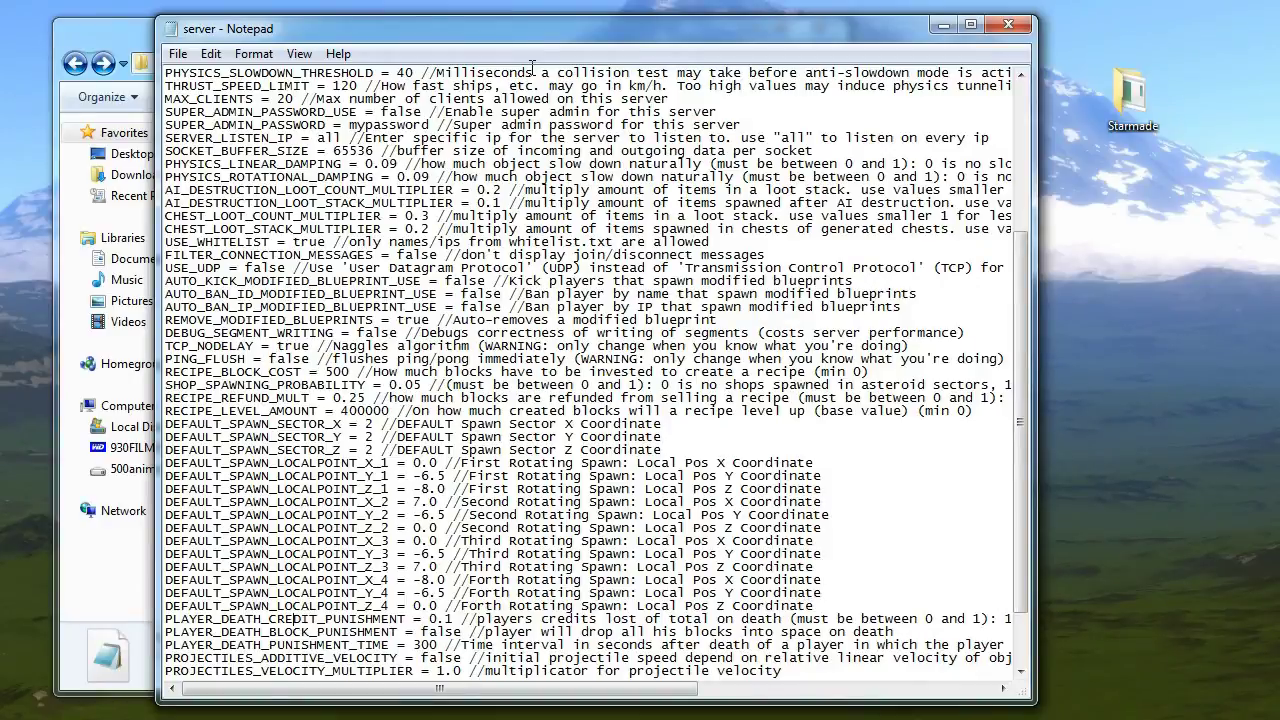
key("Right")
key("Right")
key("Right")
key("Right")
key("Right")
key("Right")
key("Right")
key("Right")
key("Right")
key("Right")
key("Right")
key("Right")
key("Right")
key("Right")
key("Right")
key("Right")
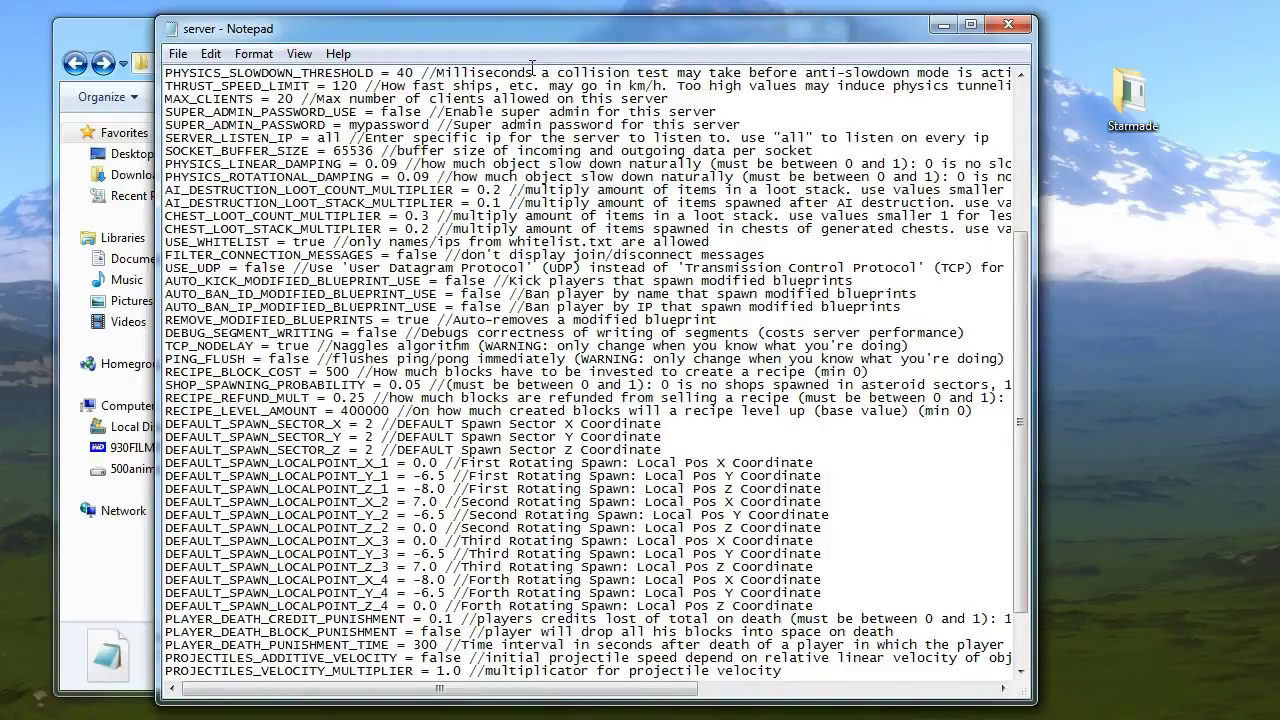
key("BackSpace")
type("5")
key("BackSpace")
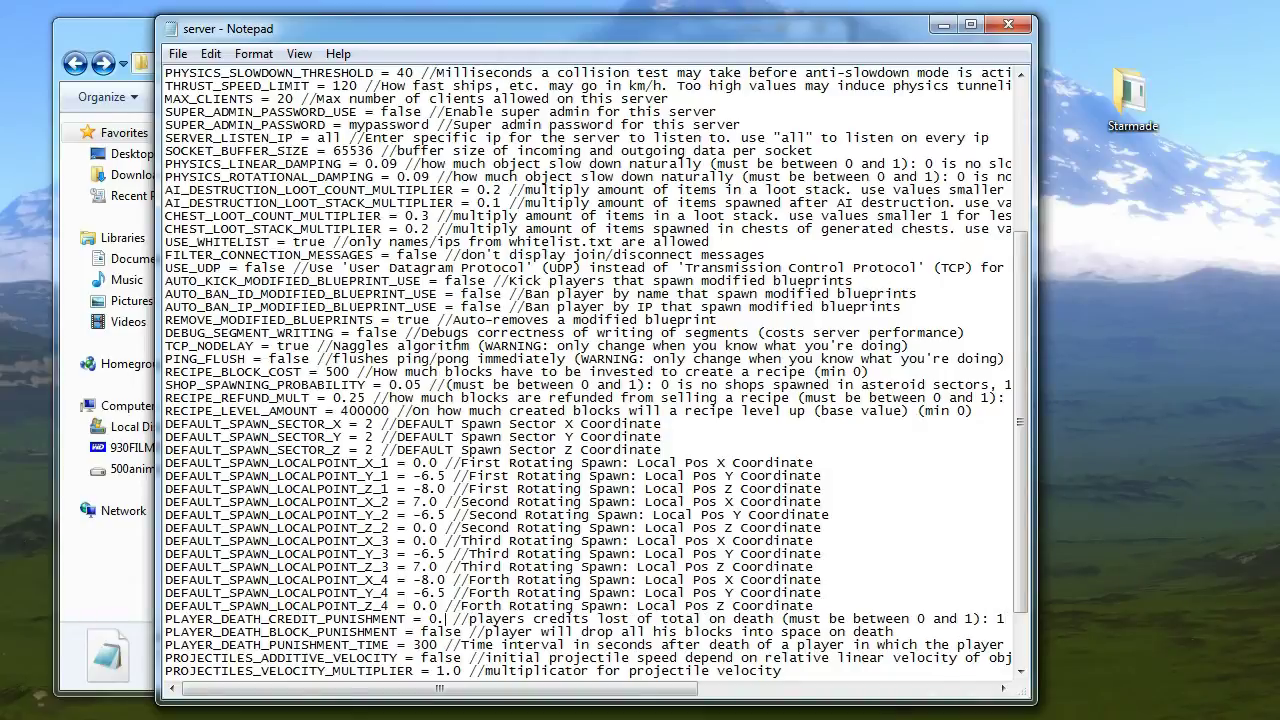
type("1")
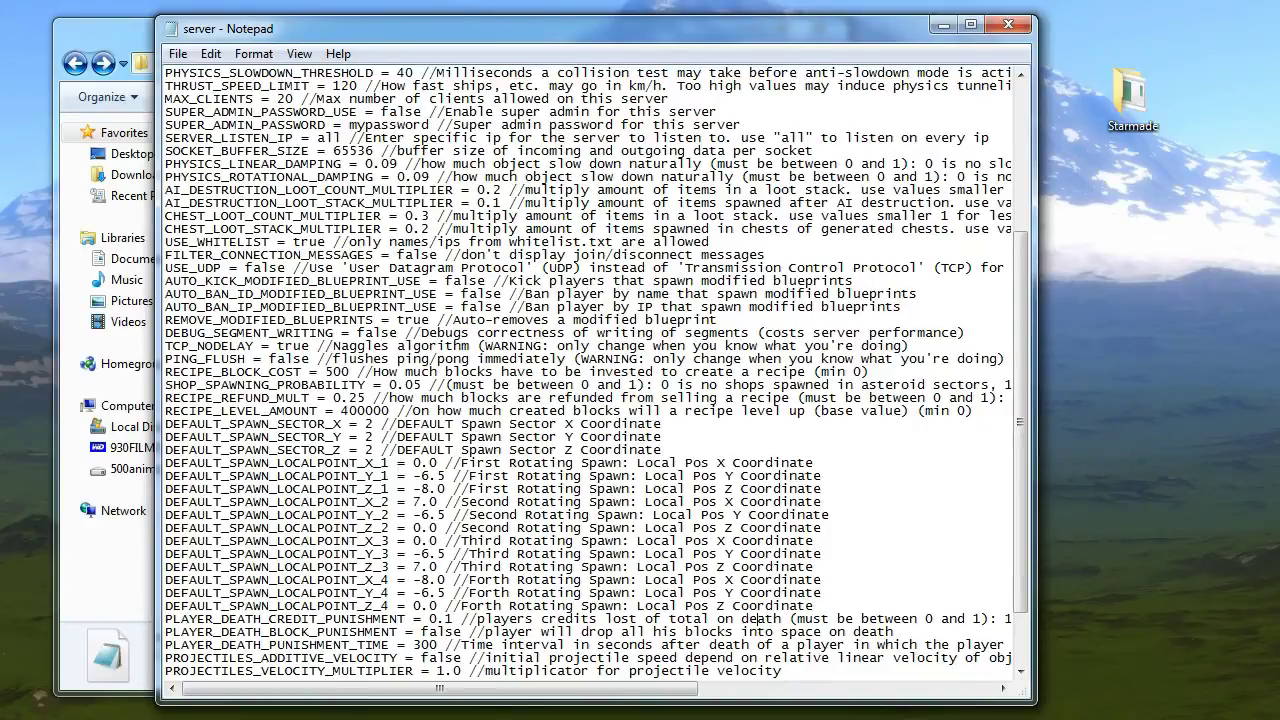
- Read the full comment on PLAYER_DEATH_CREDIT_PUNISHMENT and examine the remaining death punishment and projectile settings
key("Right")
key("Right")
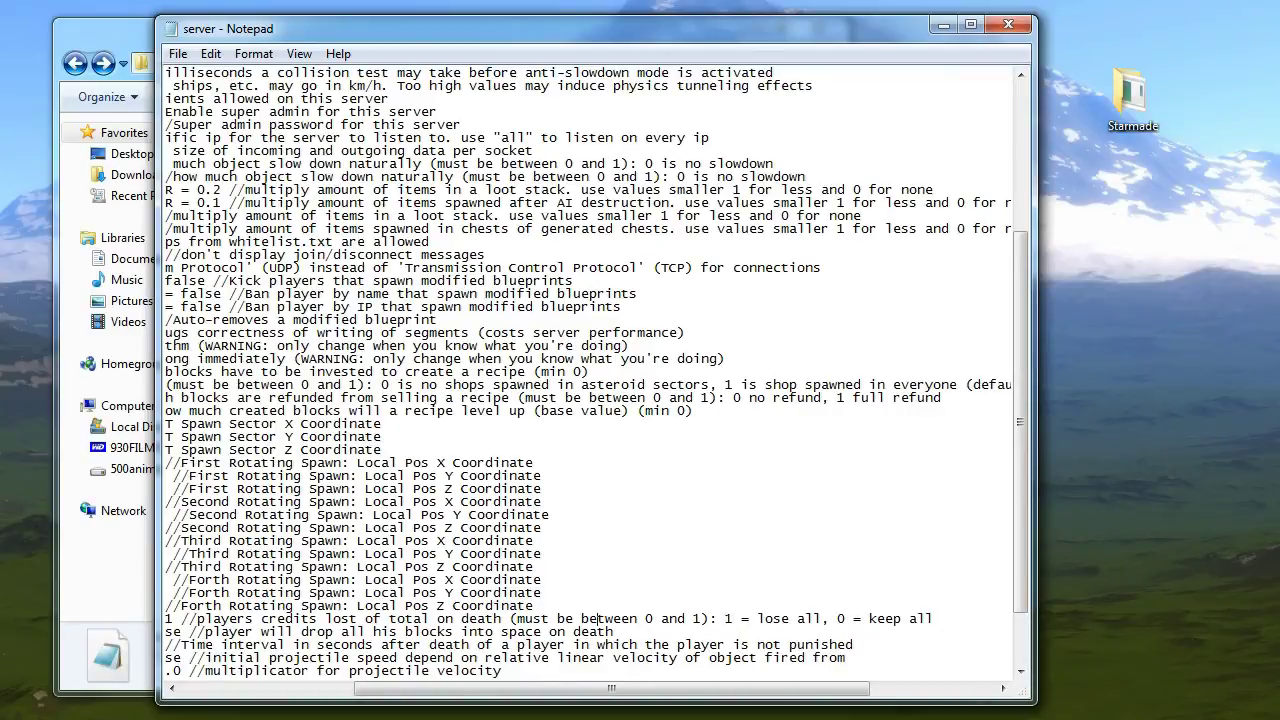
key("Home")
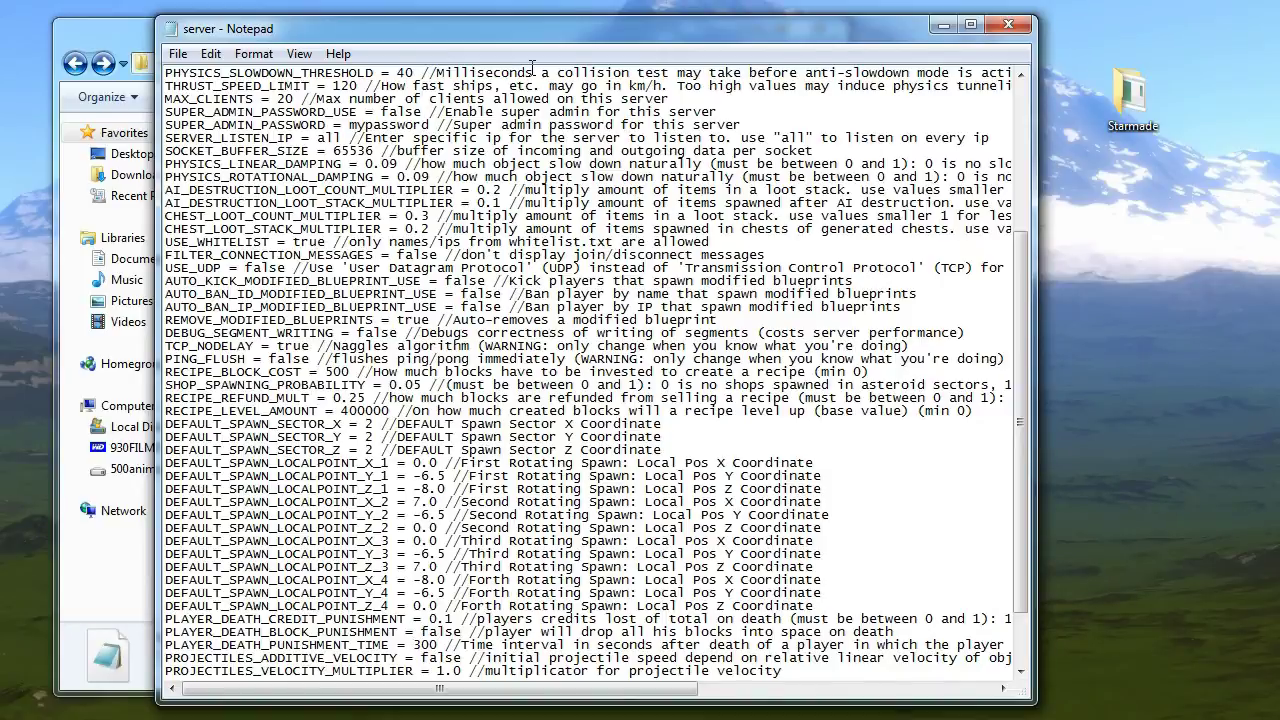
key("Right")
key("Right")
key("Down")
key("Right")
key("Right")
key("Right")
key("Up")
- Close the server configuration file and save its changes
left_click(1008, 24)
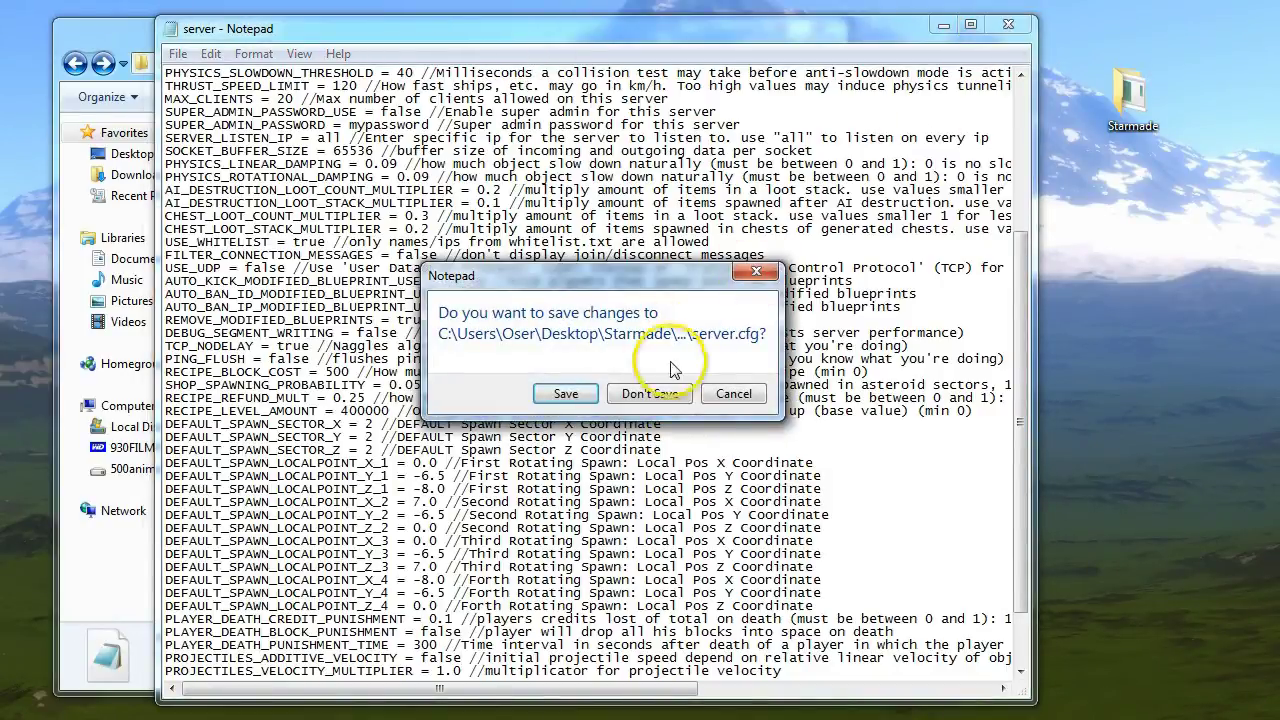
left_click(733, 393)
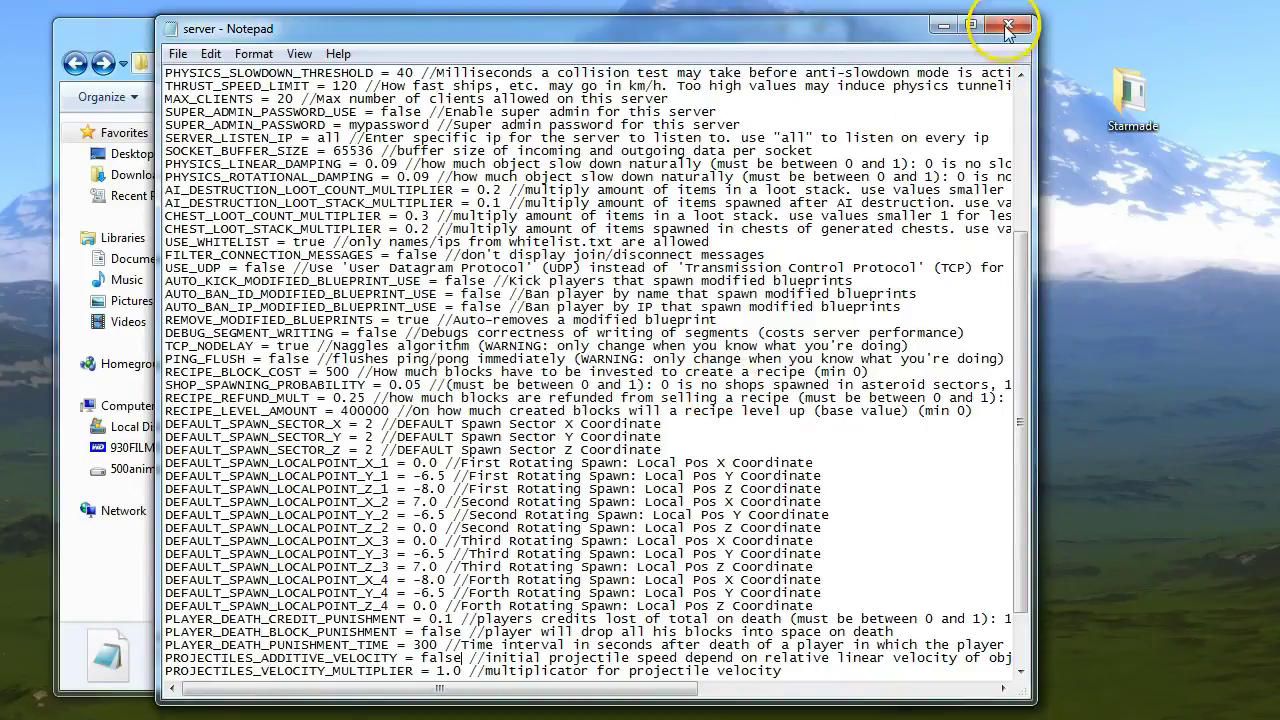
left_click(1008, 24)
left_click(568, 391)
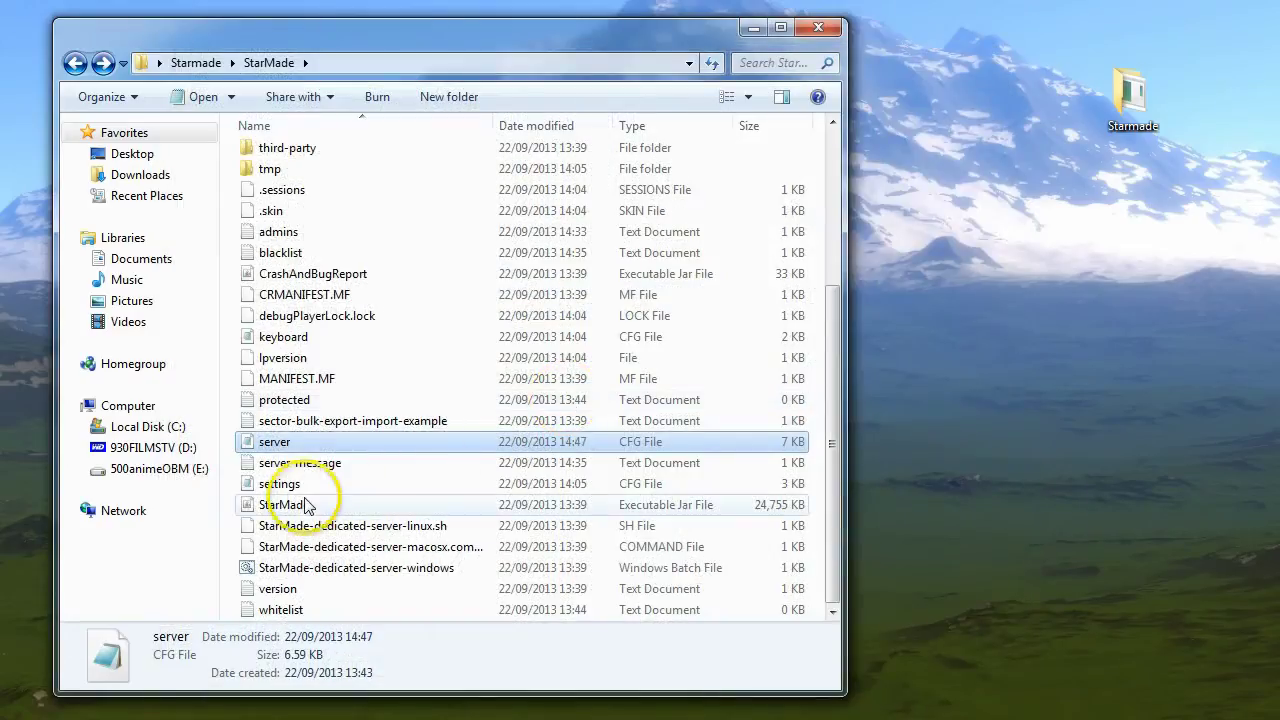
- Open the whitelist text file and enter KHAAAAAAN and sm:KHAAAAAAN on separate lines
double_click(272, 612)
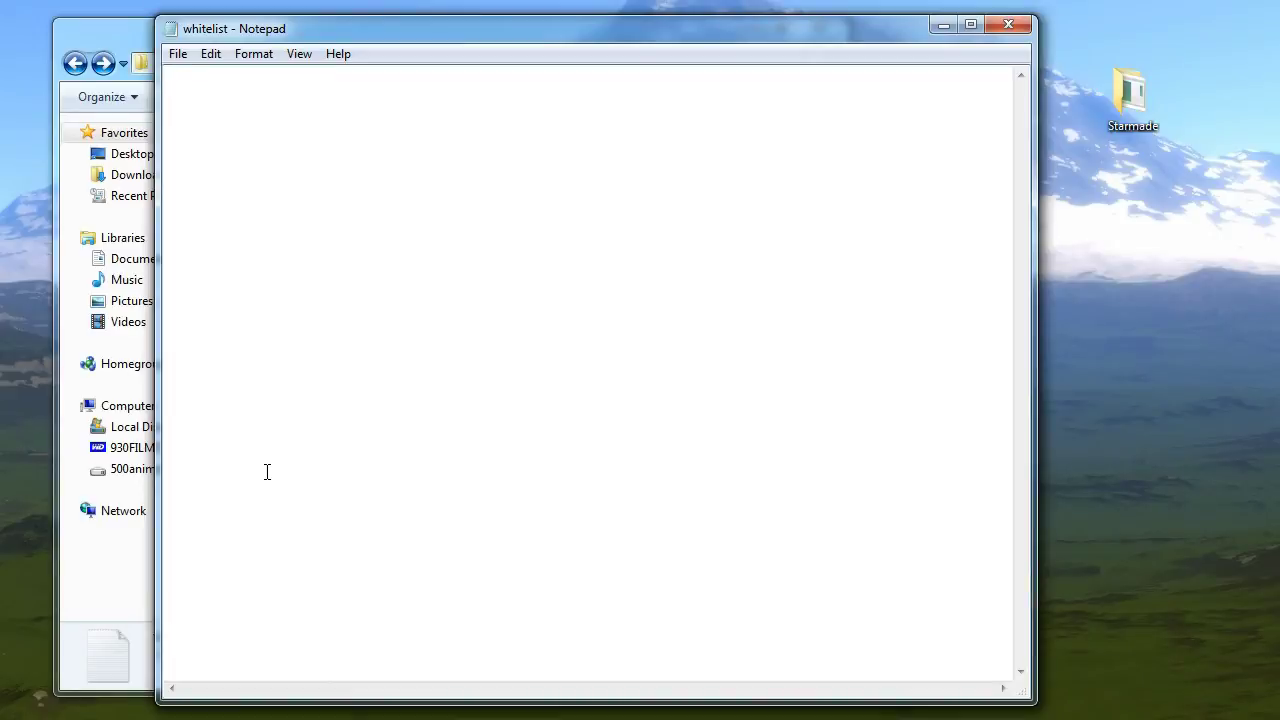
type("KHAAAAAANsm:KHAAAAN")
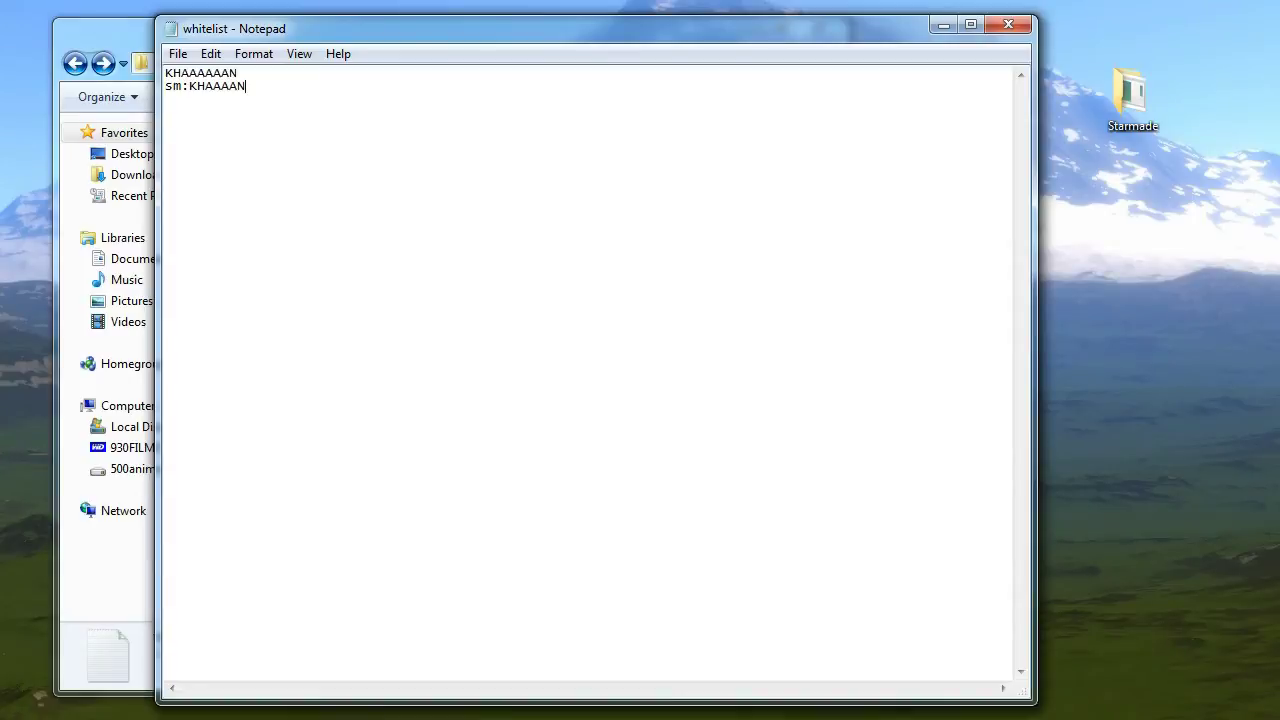
left_click_drag(243, 72, 160, 71)
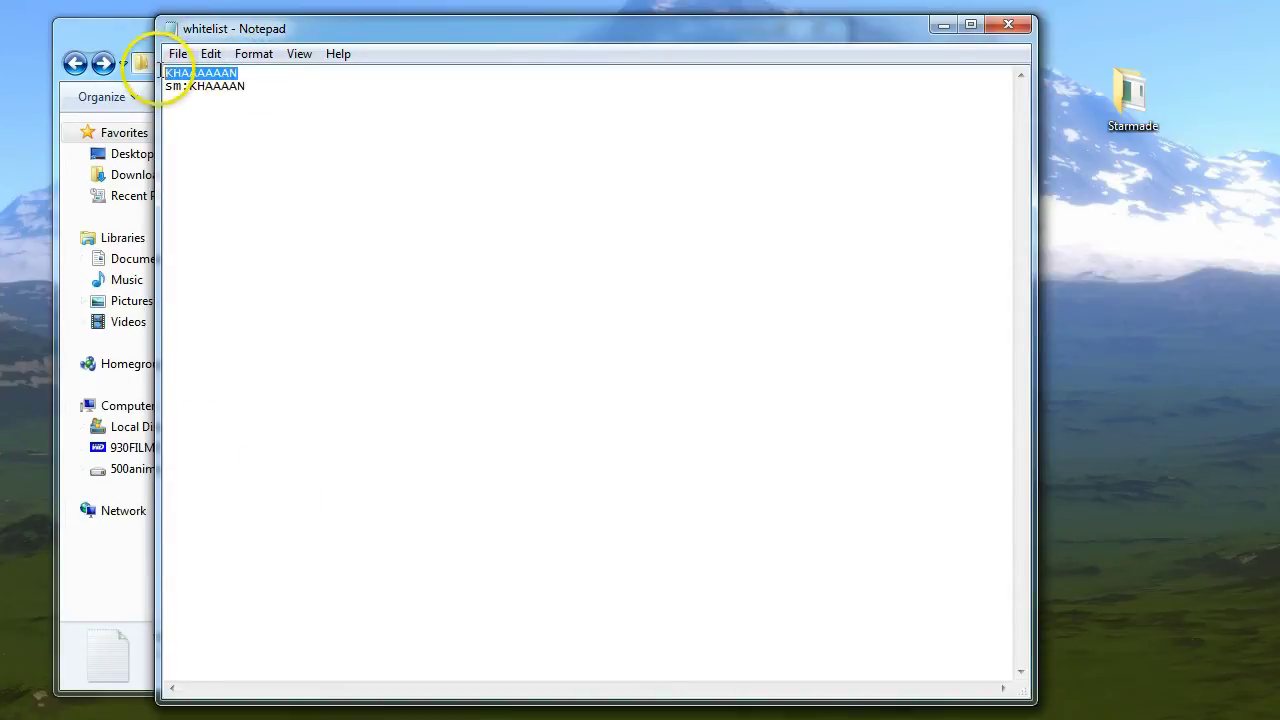
key("ctrl+x")
key("ctrl+v")
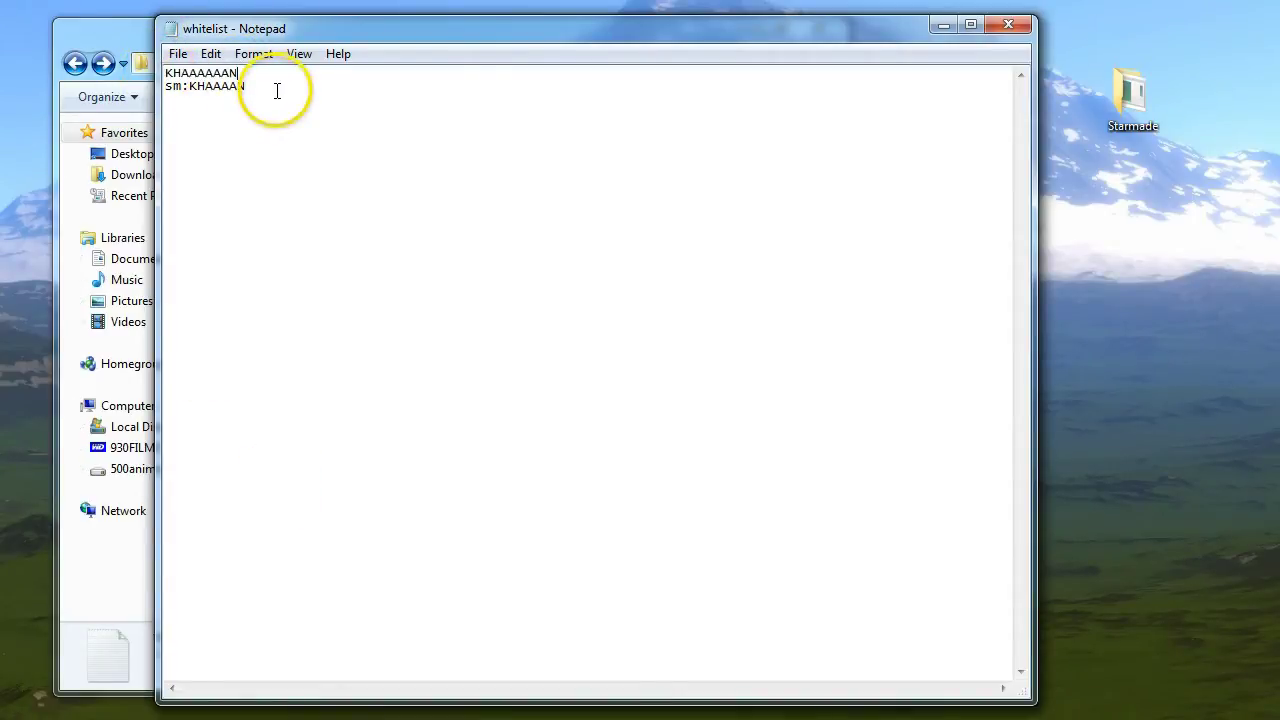
left_click_drag(277, 91, 189, 88)
key("ctrl+v")
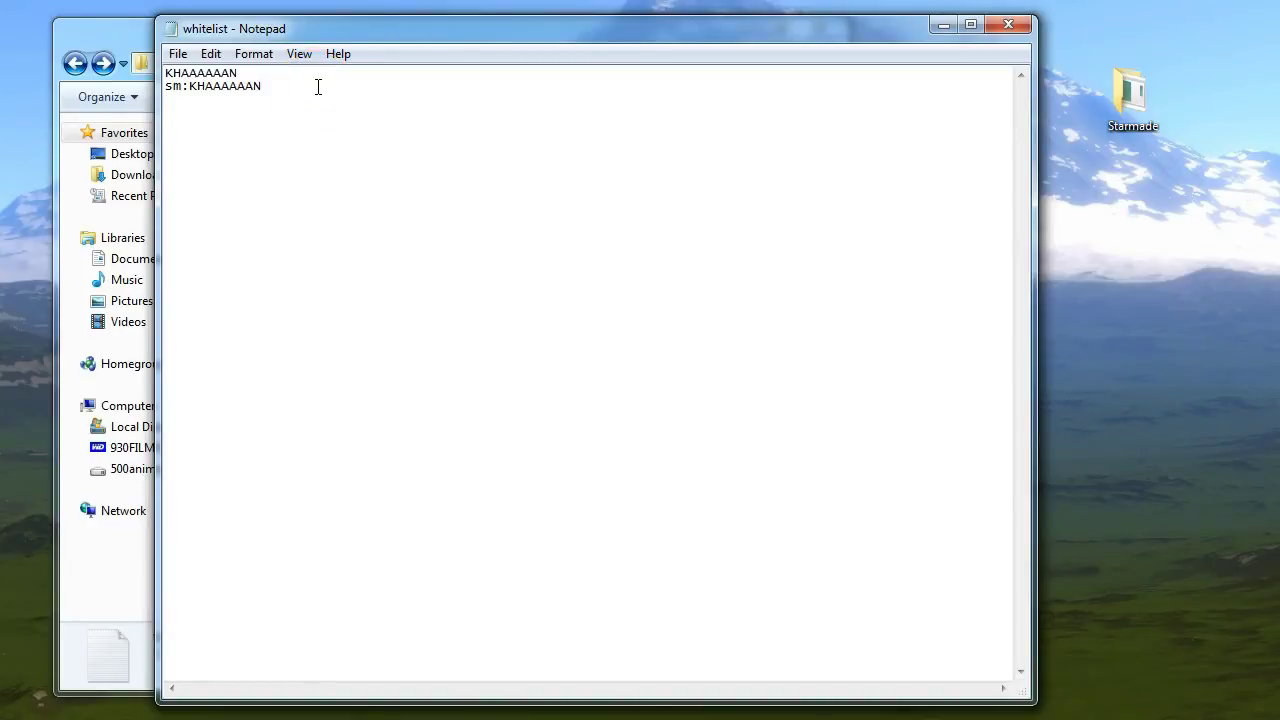
- Add the example command /whitelist_name playername below the entries, followed by the variants PLAYERNAME, Playername and PlayerName on separate lines
key("Return")
type("/whitelist_name playername")
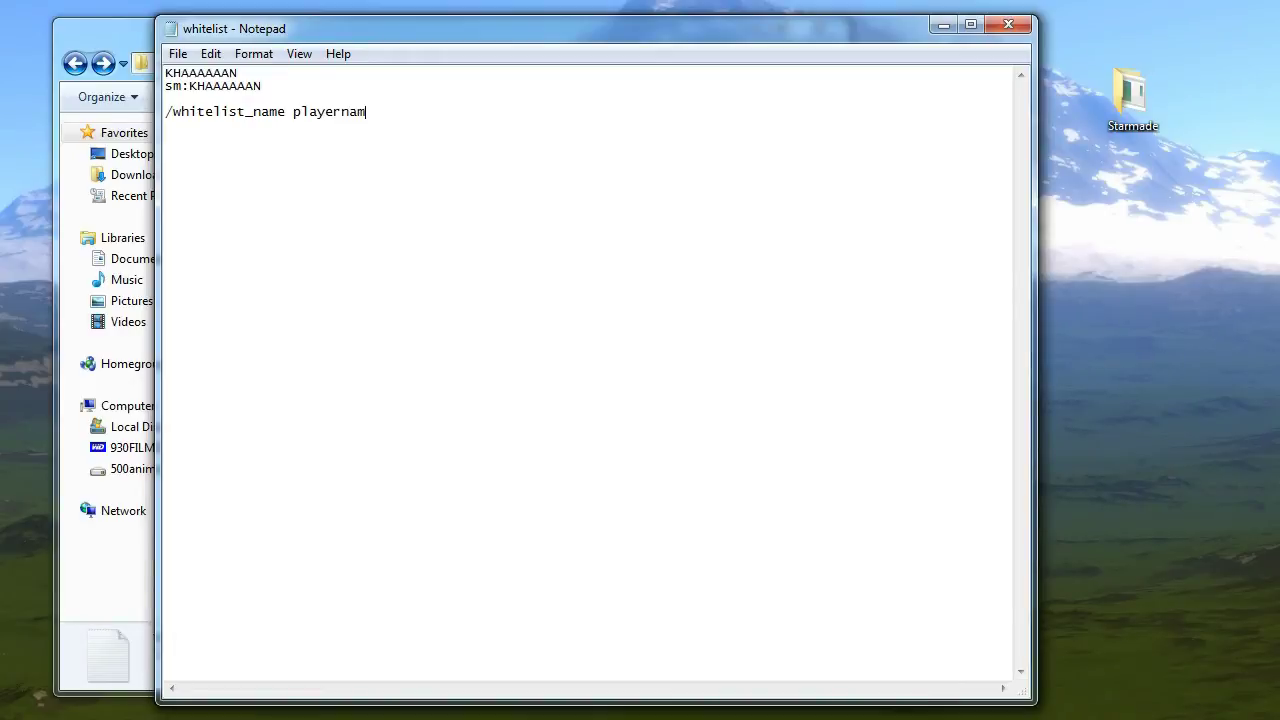
key("Return")
type("PLAYERNAME")
key("Return")
type("Playername")
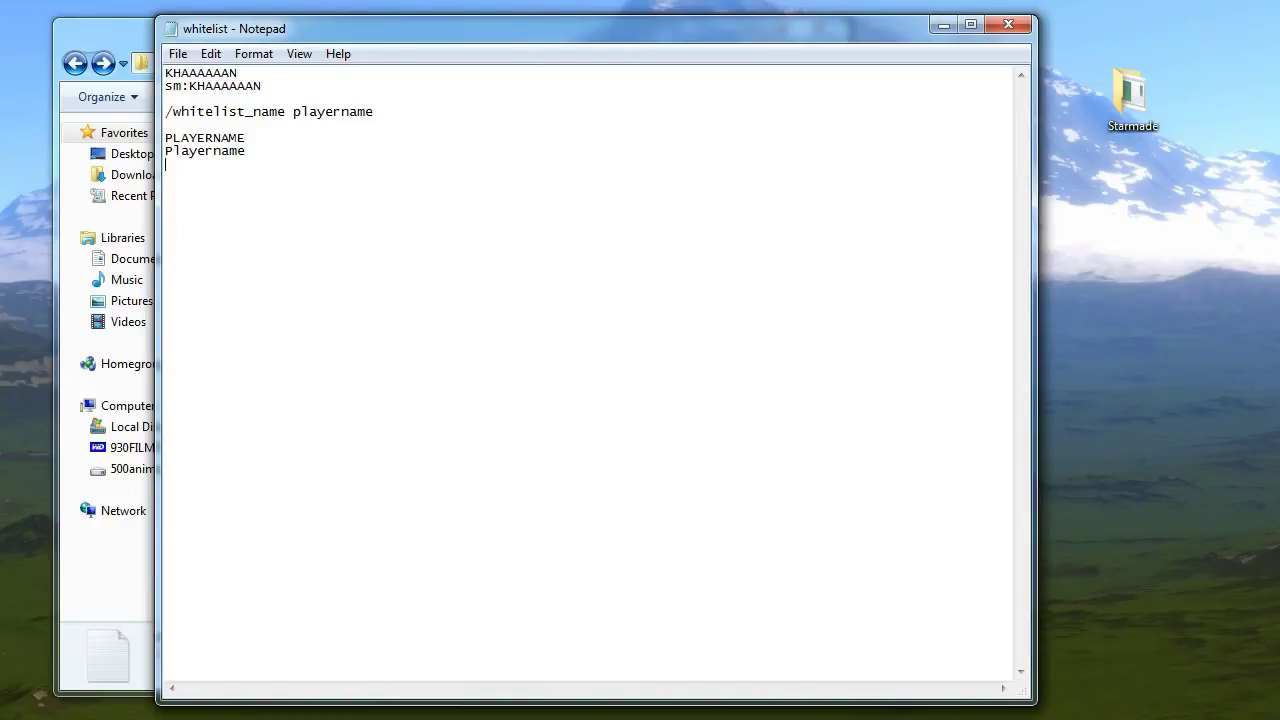
key("Return")
type("PplayerName")
key("Left")
key("Left")
key("BackSpace")
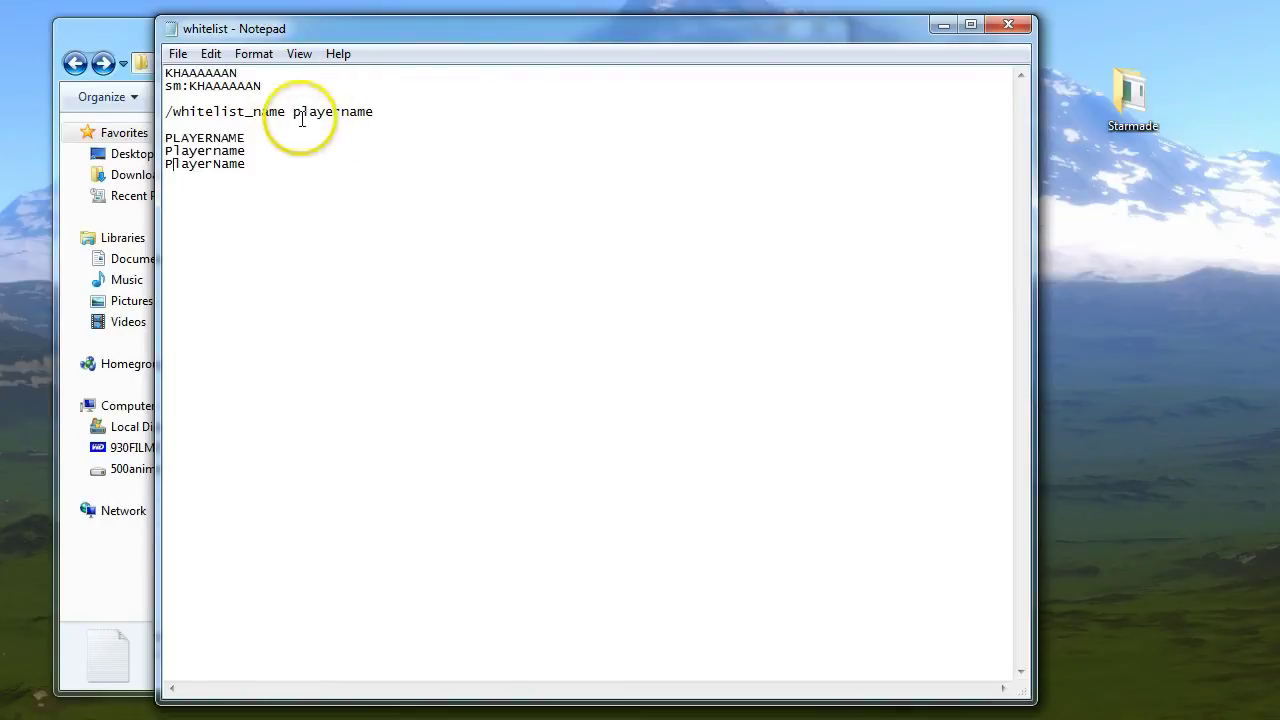
- Compare the capitalisation of playername in the whitelist command, trying an uppercase P, with the three variants below it
left_click_drag(291, 113, 394, 121)
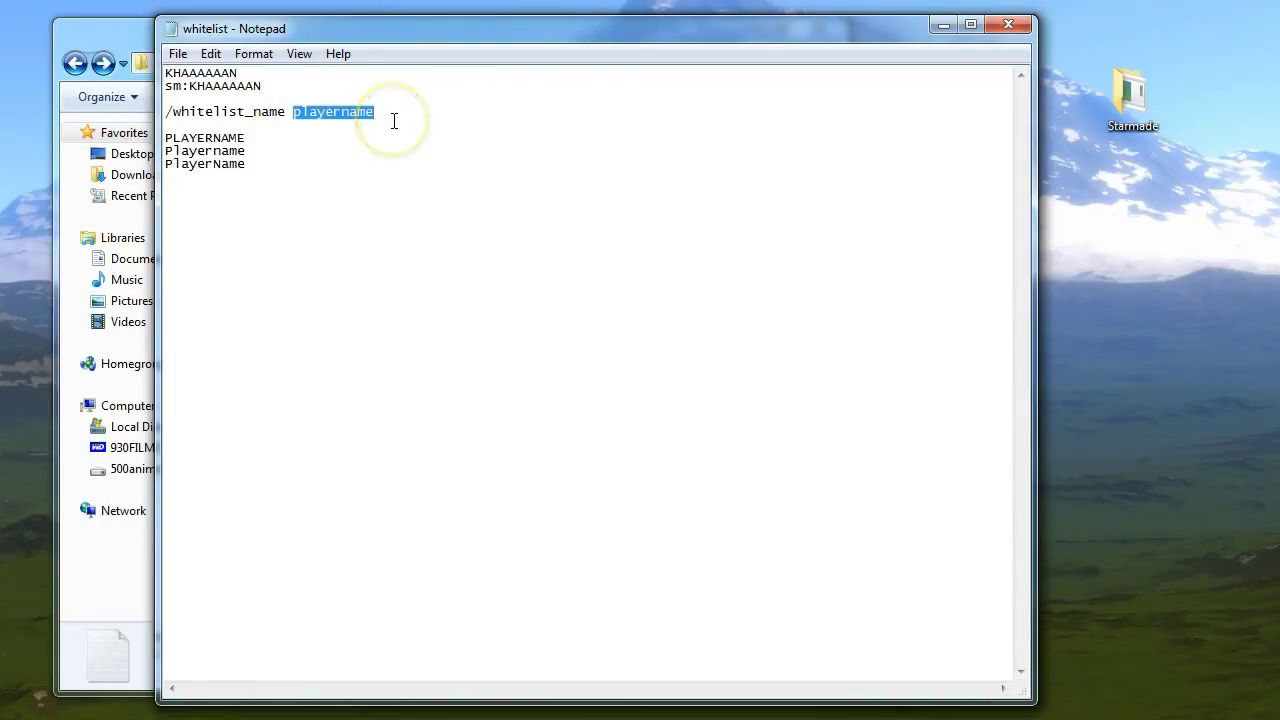
left_click(298, 113)
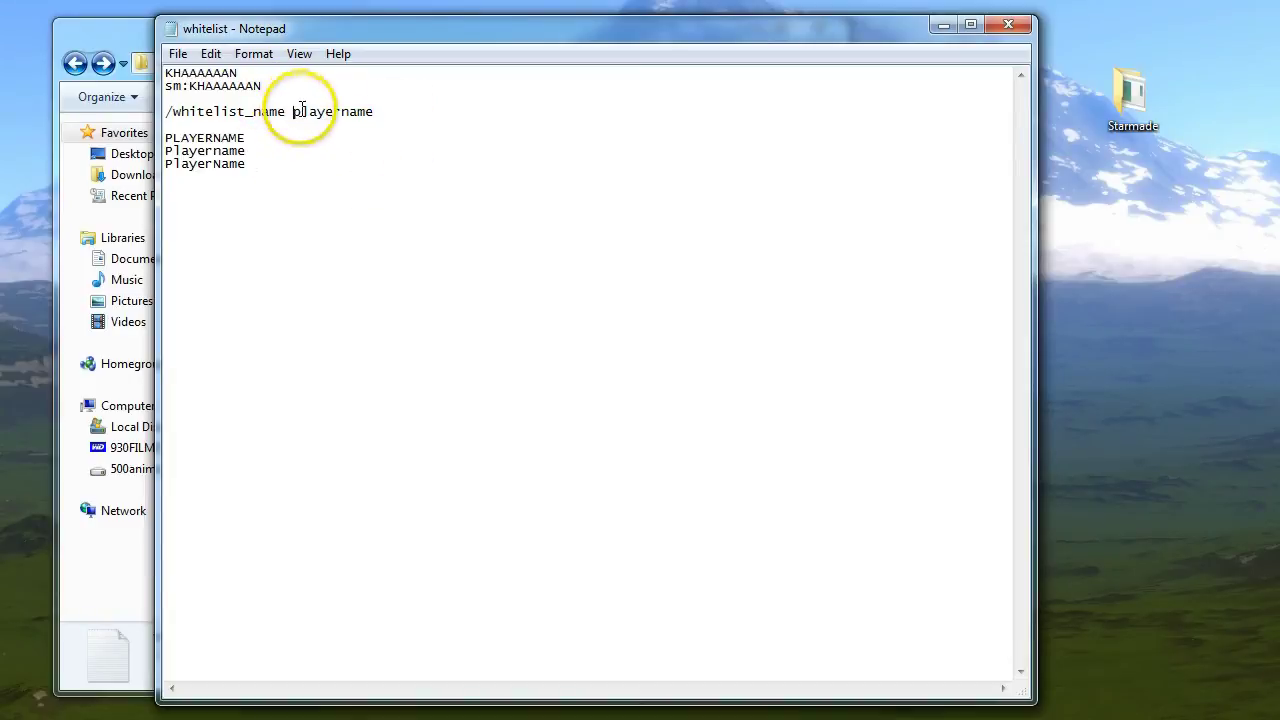
key("BackSpace")
type("P")
key("BackSpace")
type("p")
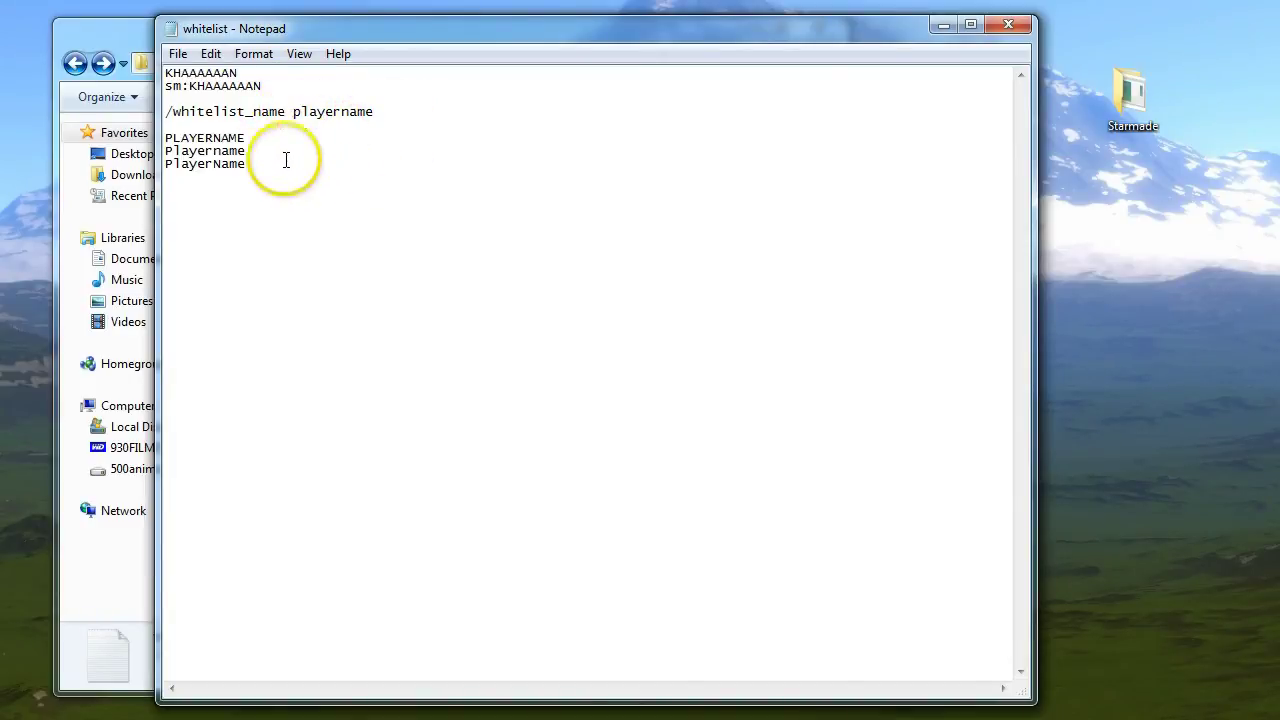
left_click_drag(260, 166, 170, 140)
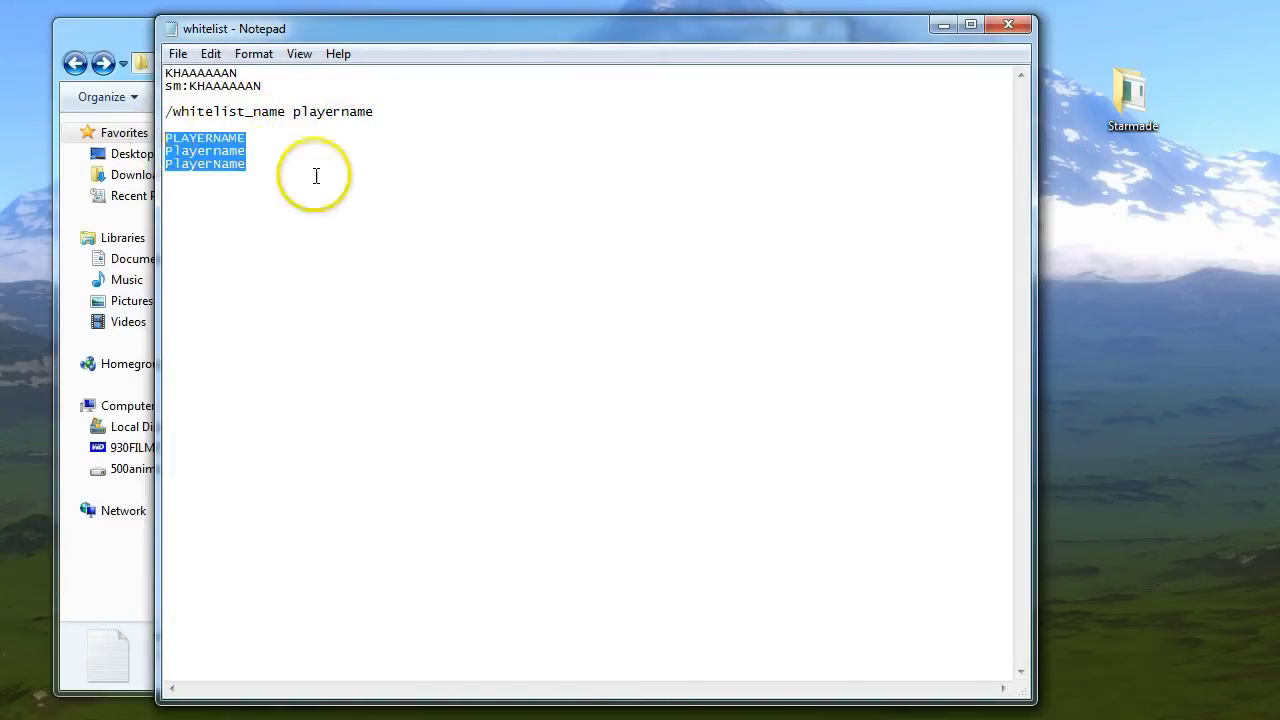
- Examine the /whitelist_name command and its playername part alongside the three differently capitalised names below it
left_click(294, 108)
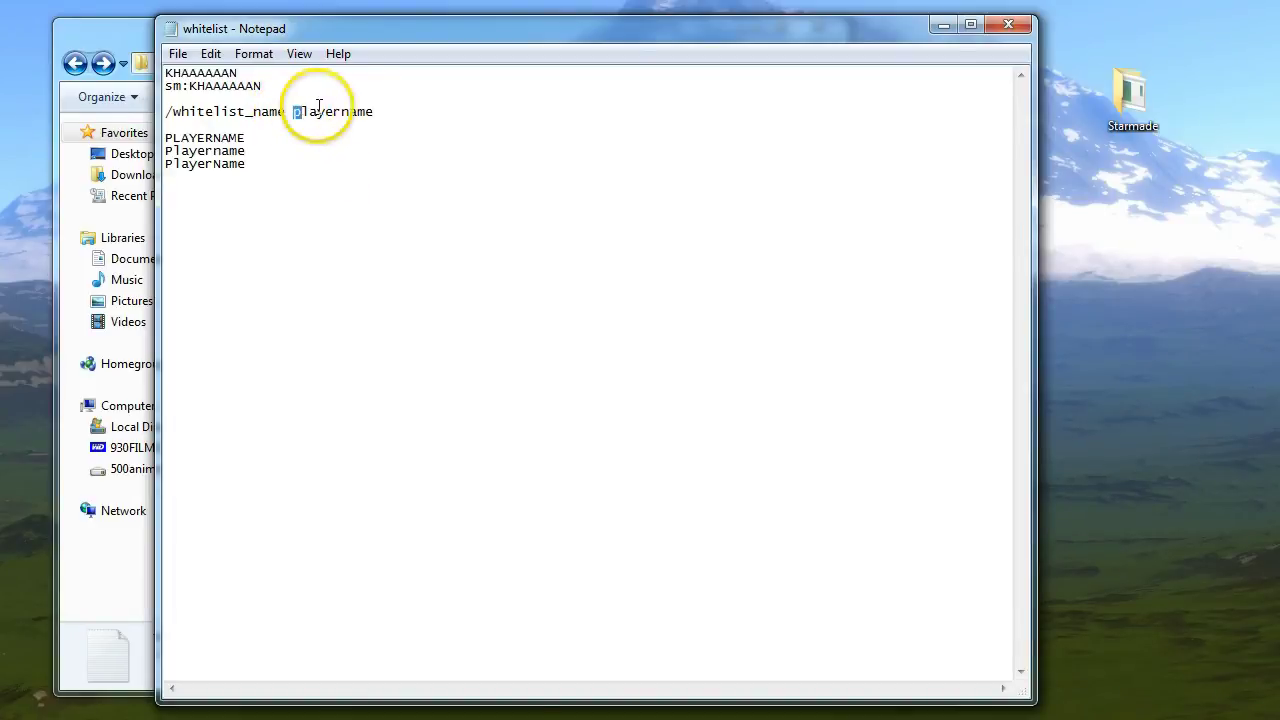
key("shift+Home")
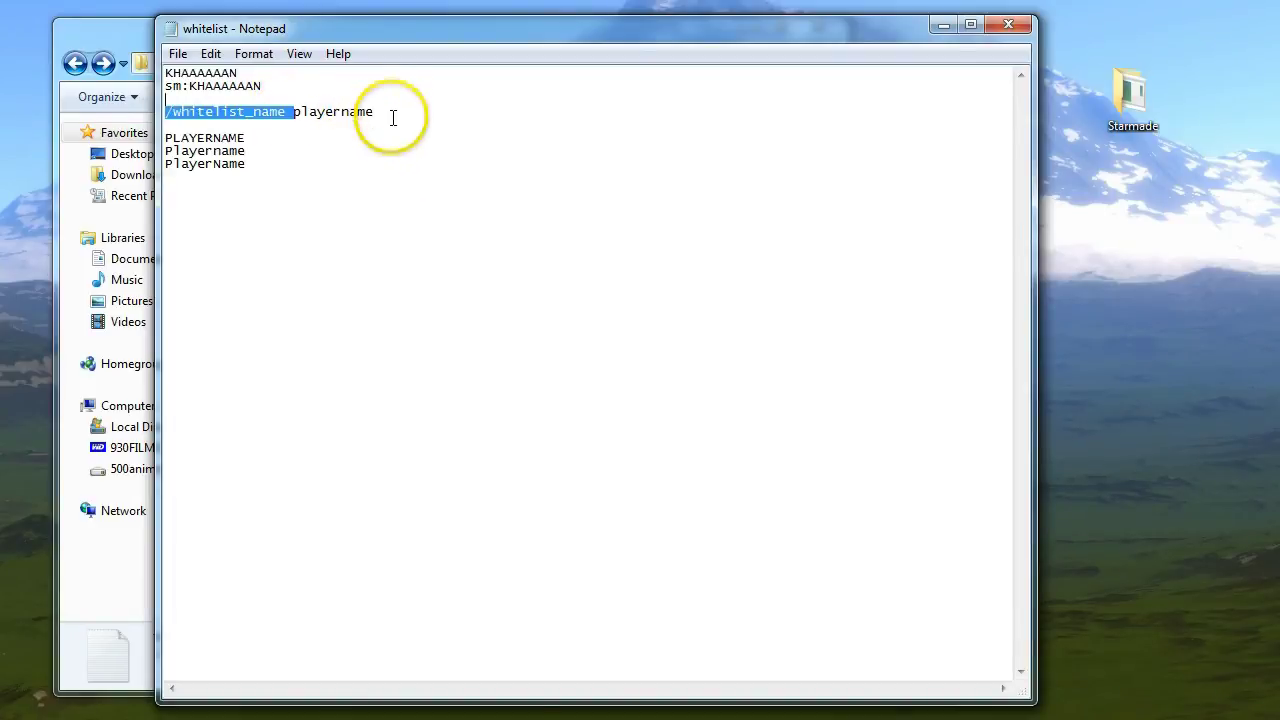
left_click(297, 157)
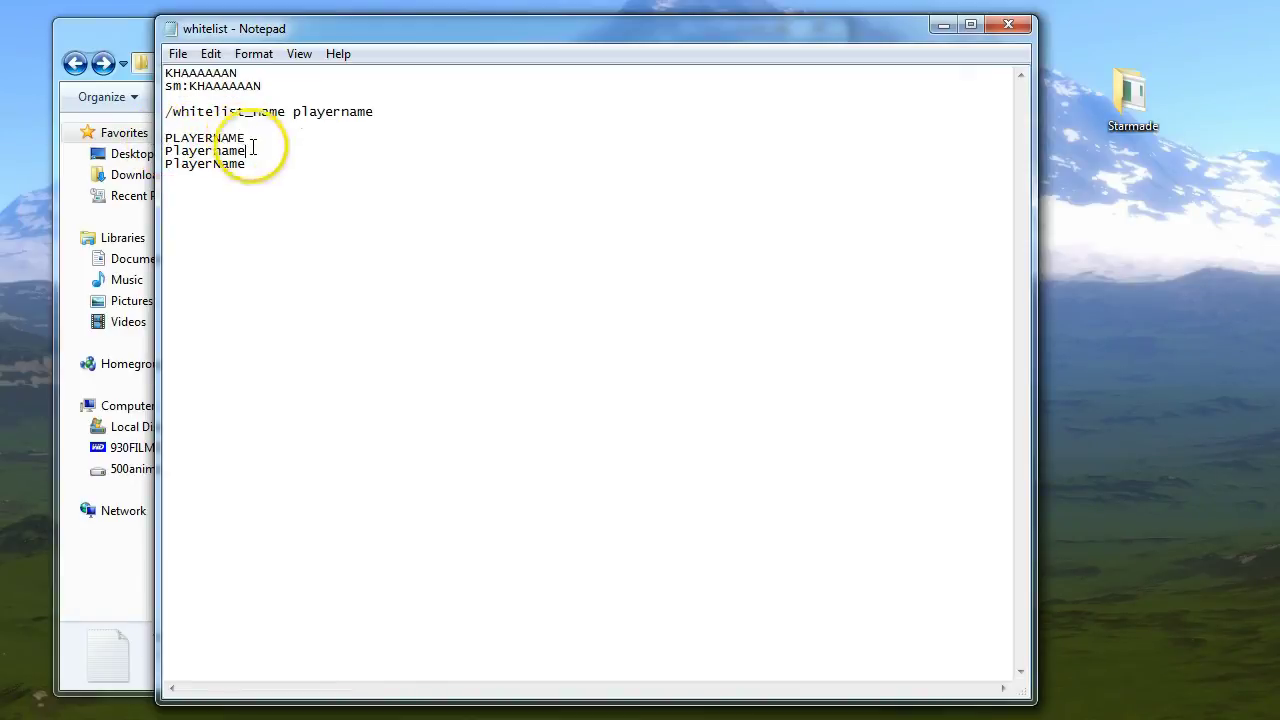
left_click_drag(257, 166, 297, 111)
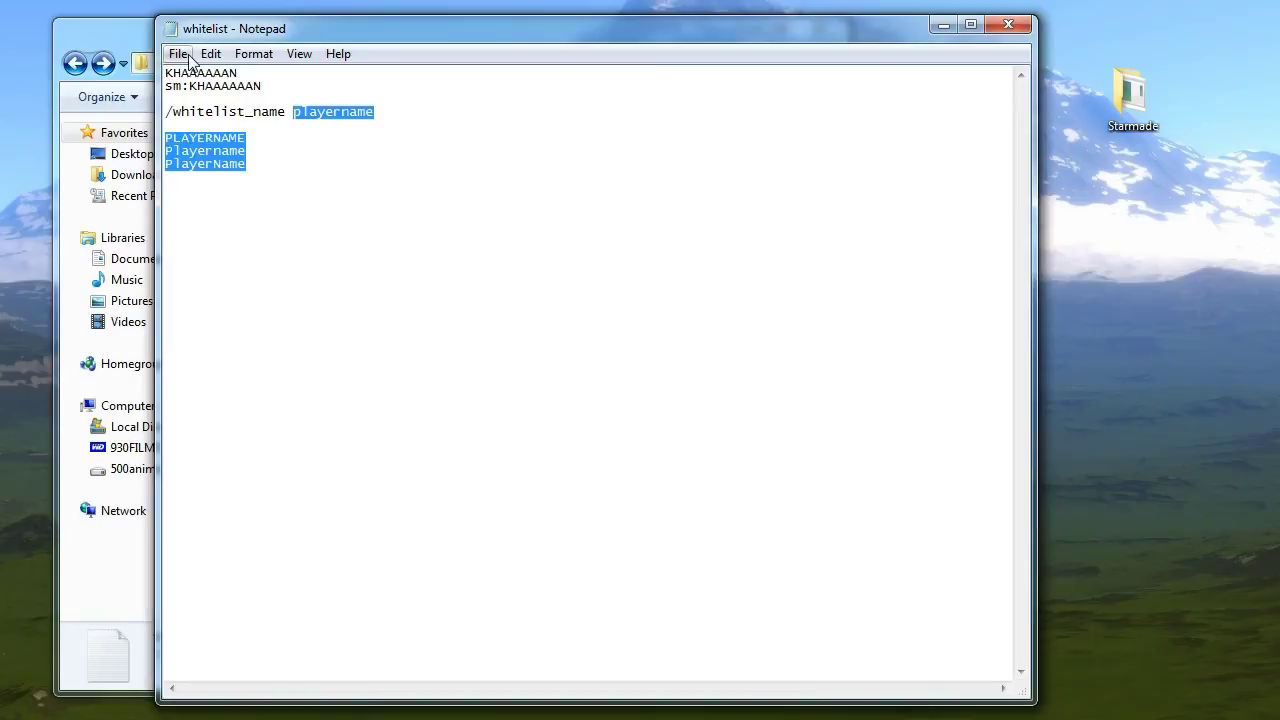
left_click(520, 120)
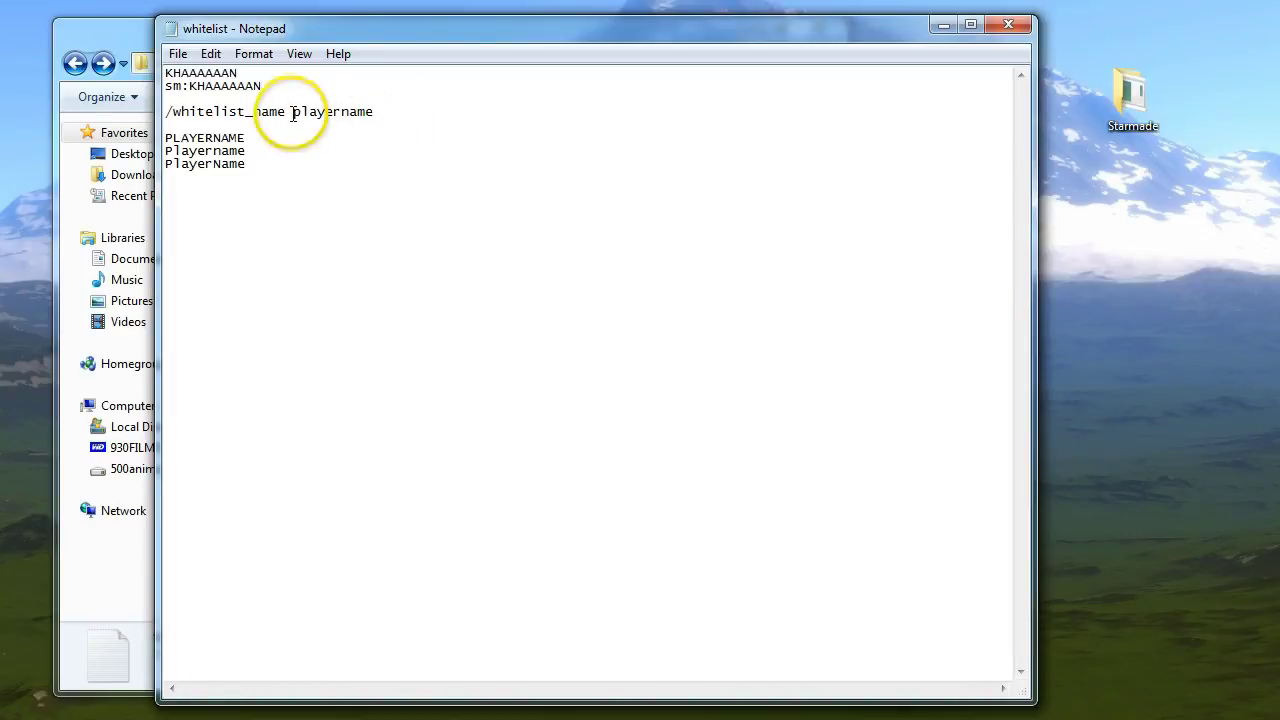
left_click_drag(291, 112, 371, 108)
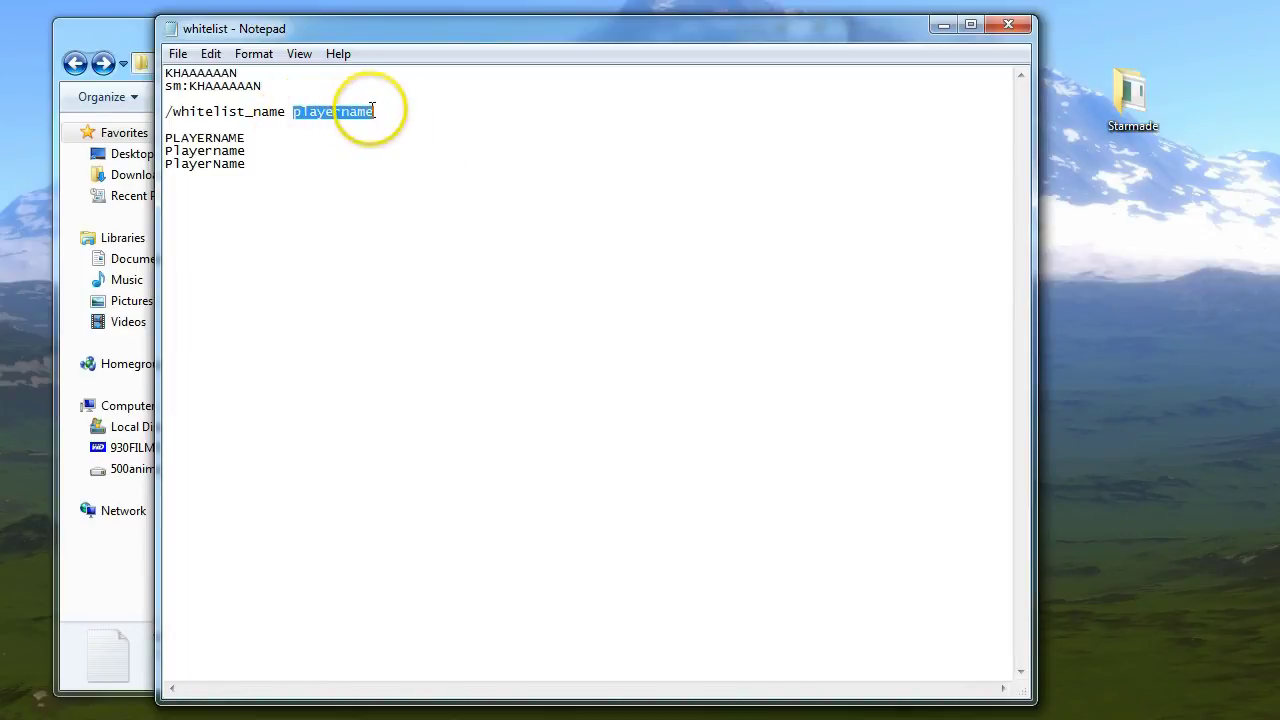
left_click(424, 110)
- Close the whitelist text file and discard its changes
left_click(176, 53)
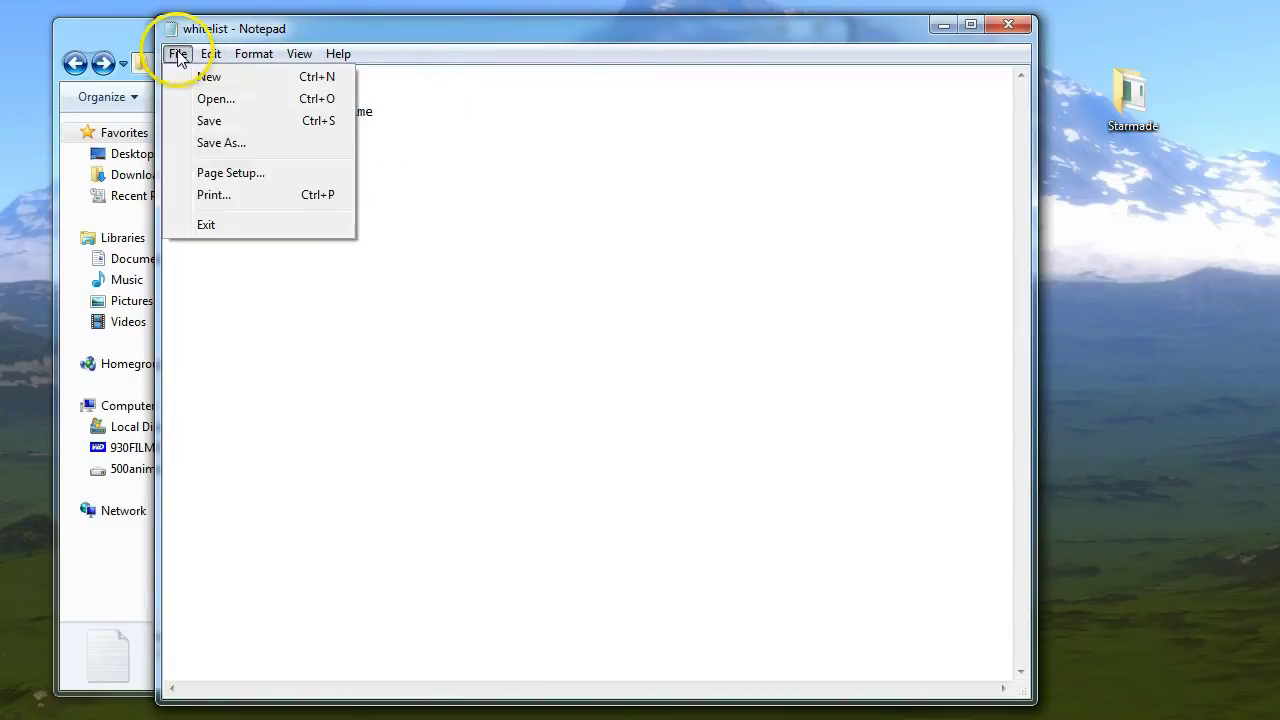
left_click(237, 227)
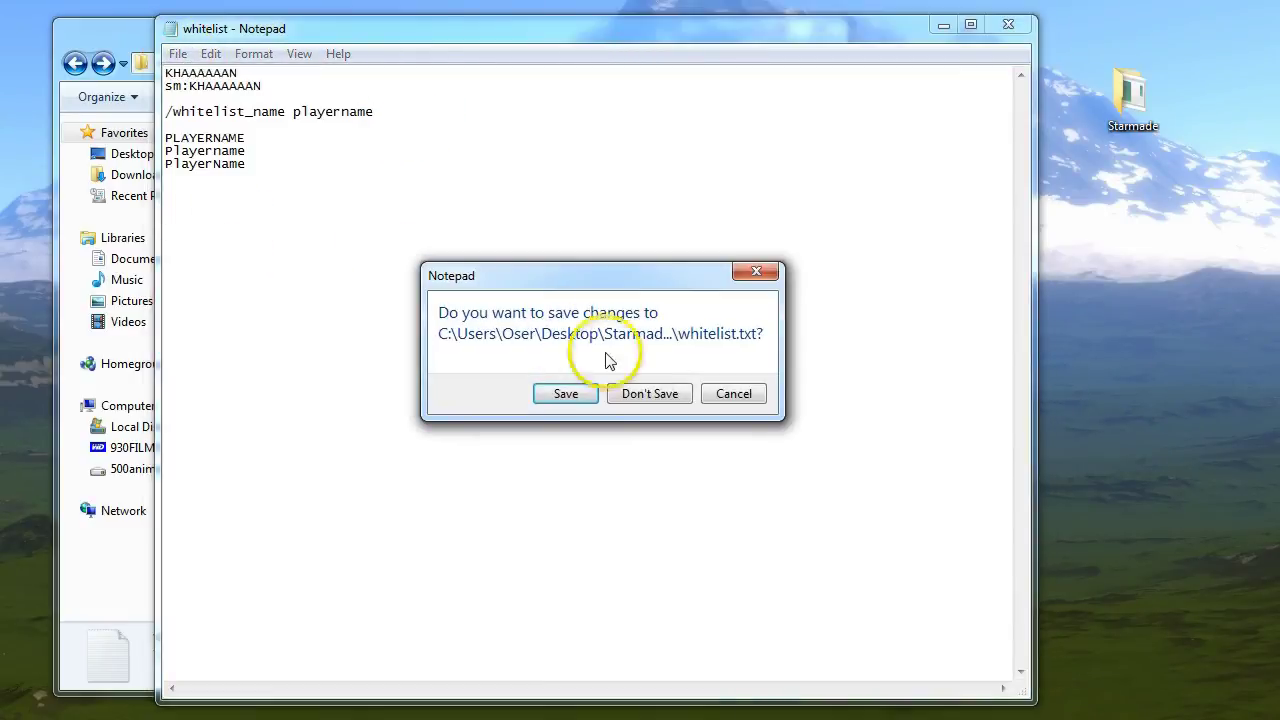
left_click(651, 392)
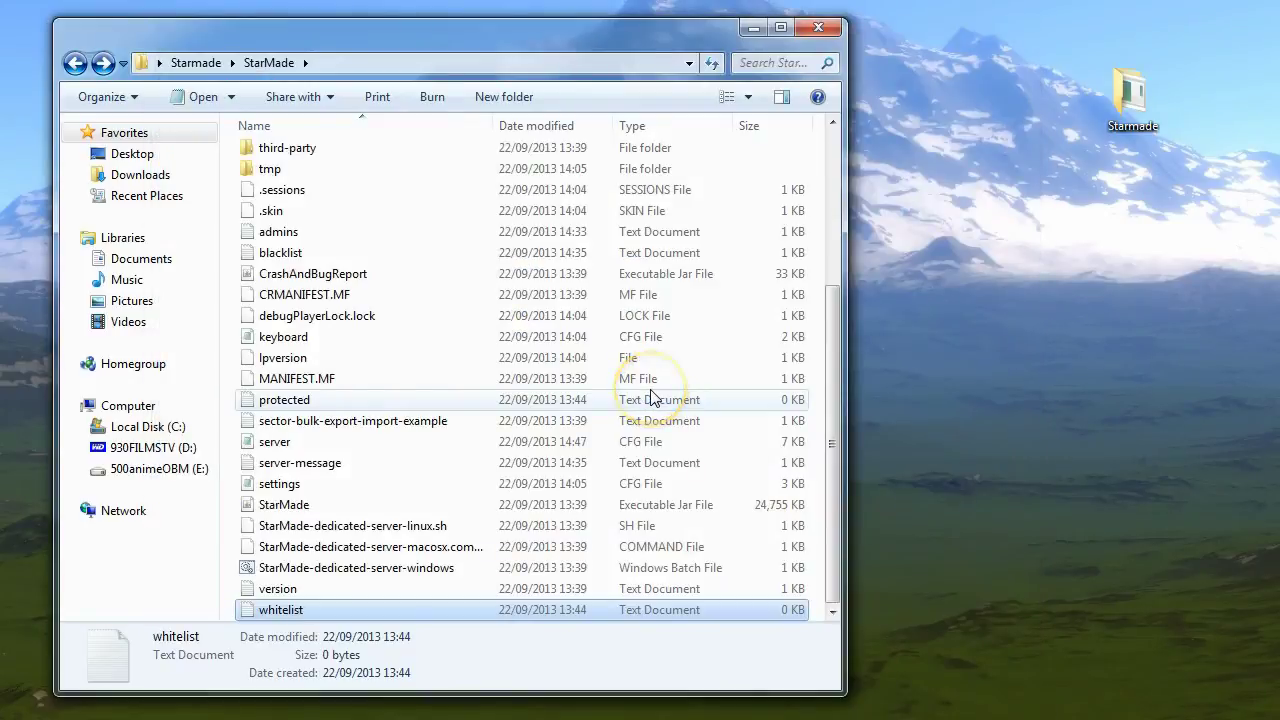